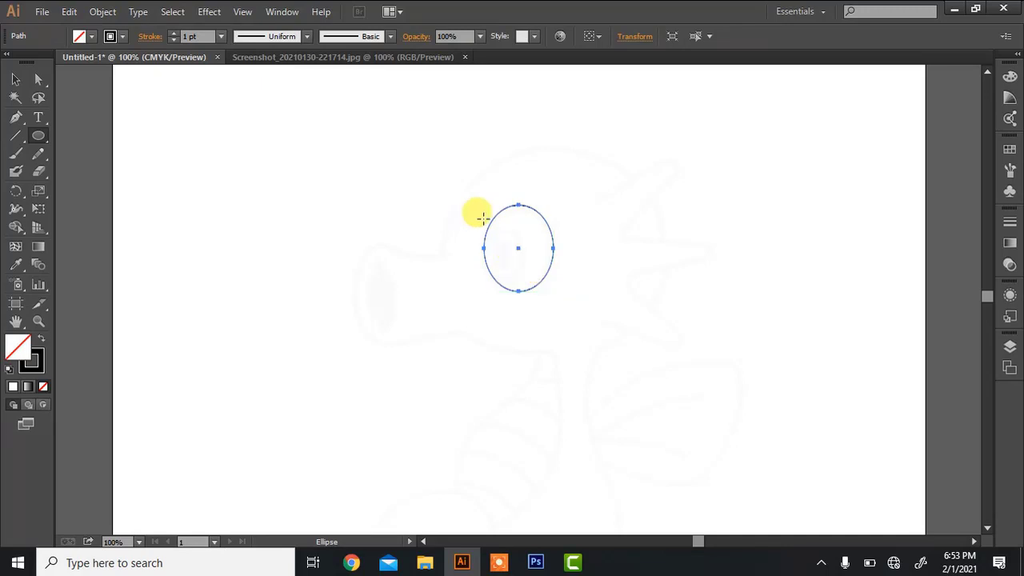
# Draw an ellipse for the iris inside the eye outline and a smaller pupil ellipse inside it, filled black without a stroke
pyautogui.moveTo(484, 217); pyautogui.dragTo(529, 279)
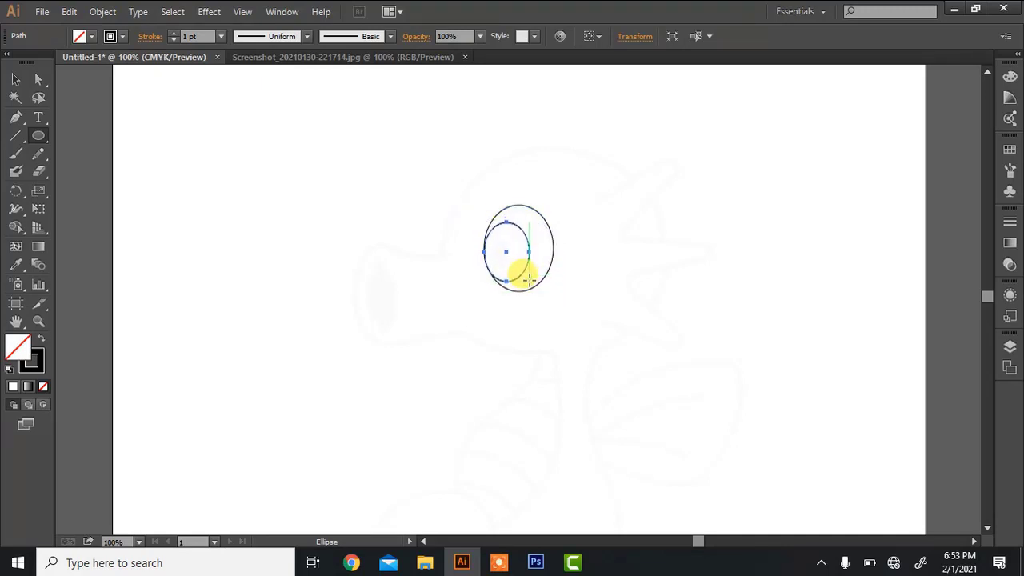
pyautogui.moveTo(497, 237); pyautogui.dragTo(511, 265)
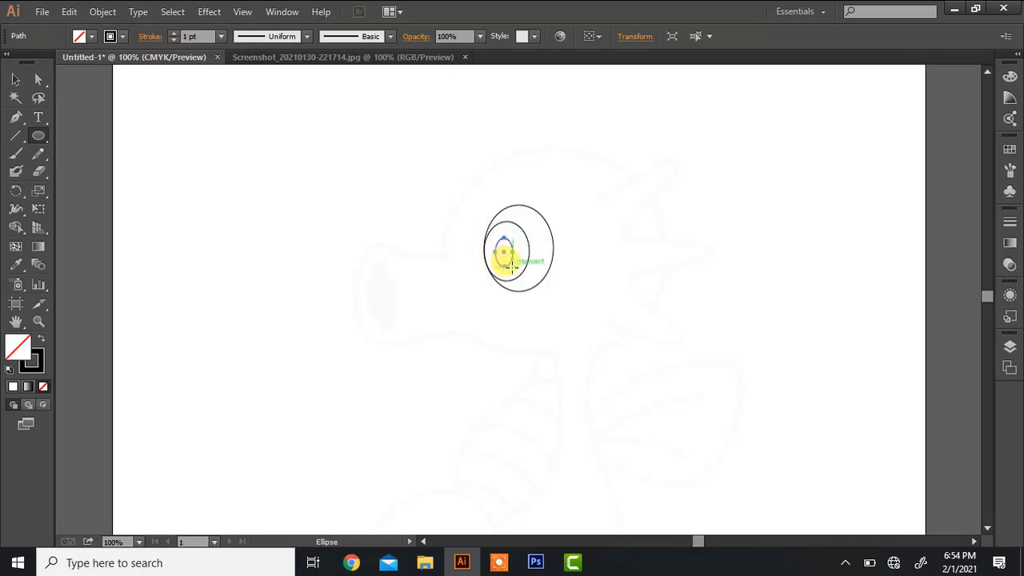
pyautogui.click(42, 340)
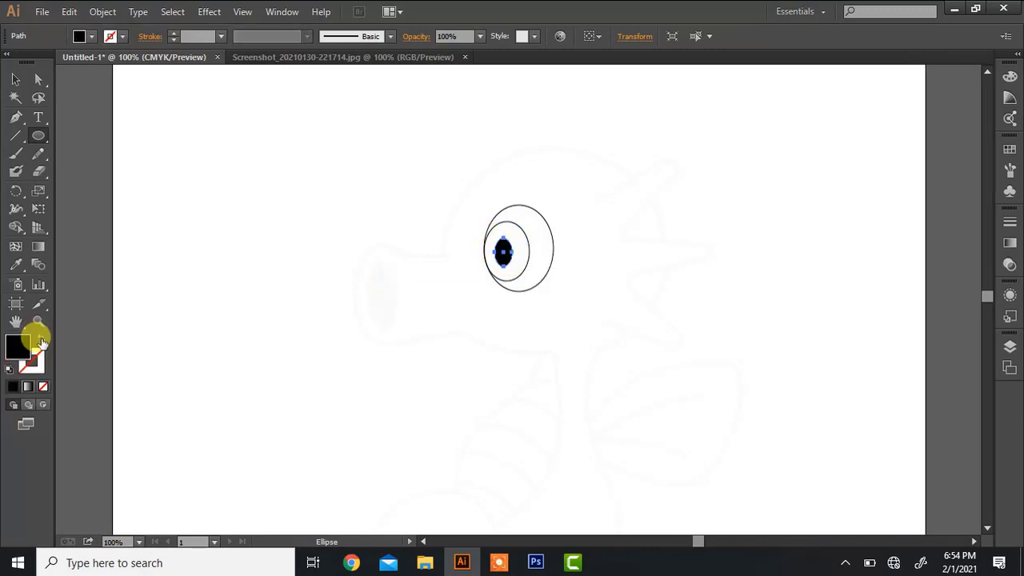
# Trace the top of the head with the Pen tool as an open curve with black stroke and no fill
pyautogui.press('p')
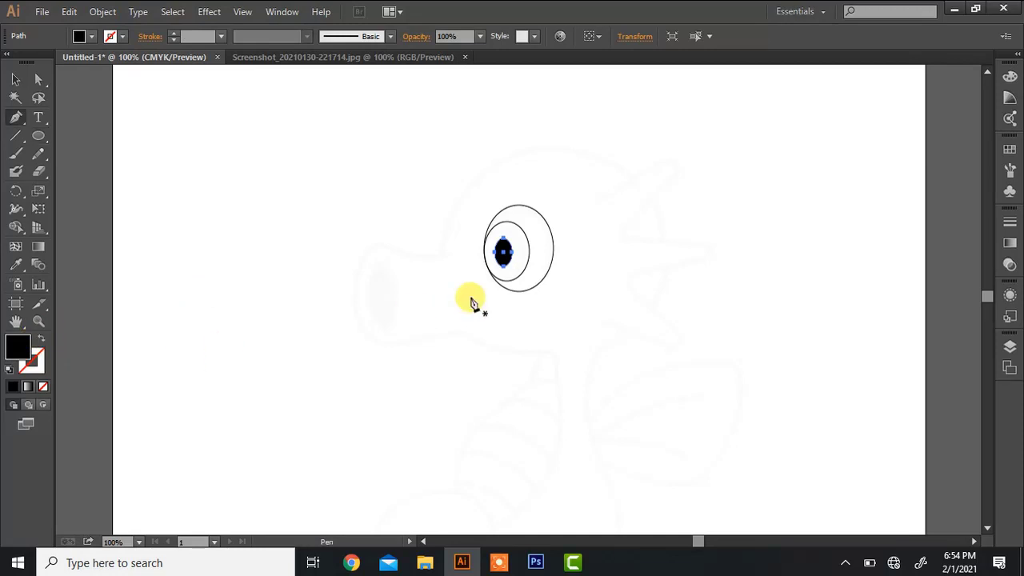
pyautogui.click(441, 253)
pyautogui.moveTo(536, 145); pyautogui.dragTo(630, 130)
pyautogui.moveTo(630, 129); pyautogui.dragTo(256, 290)
pyautogui.hotkey('ctrl', 'z')
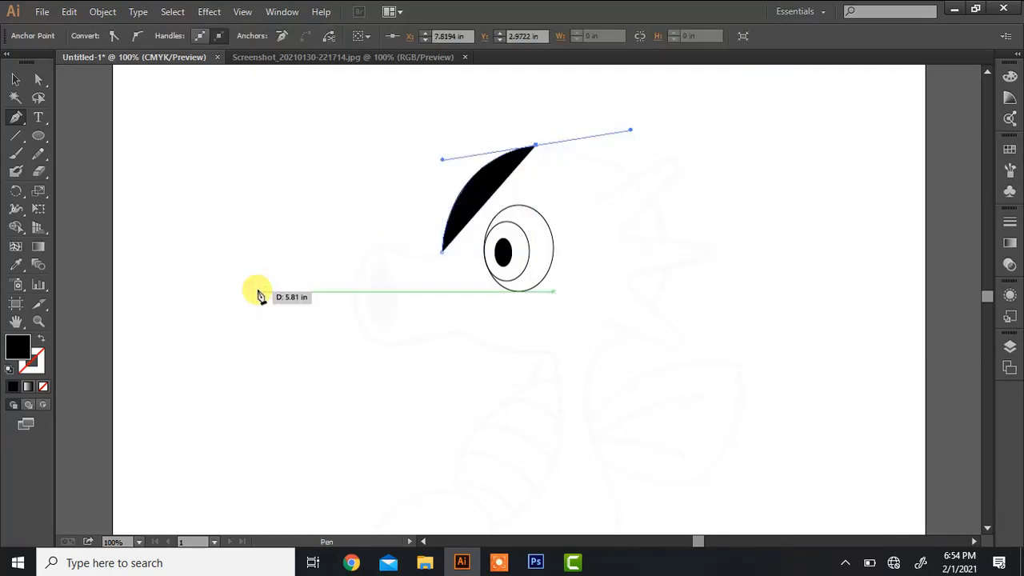
pyautogui.click(42, 339)
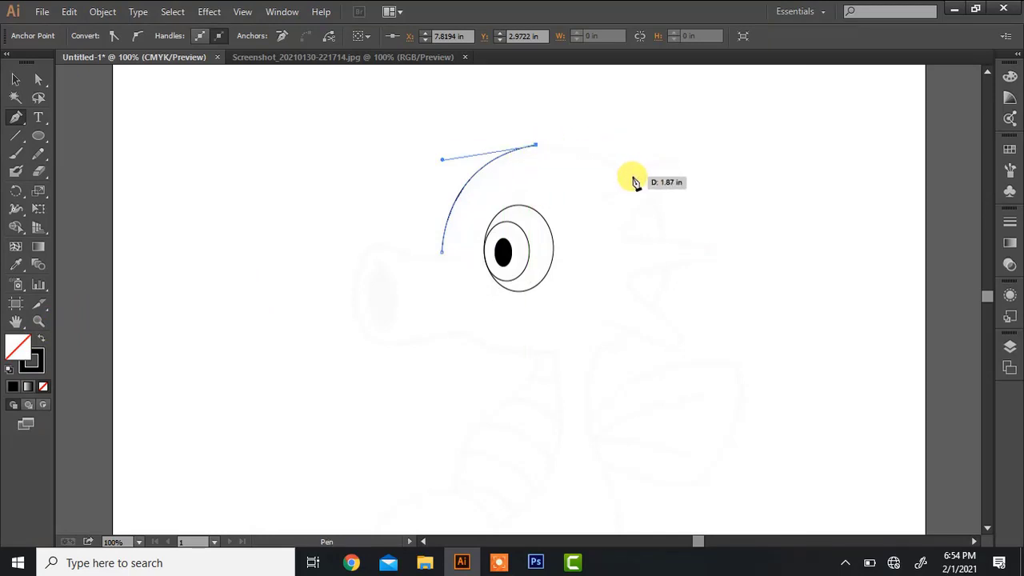
pyautogui.moveTo(632, 180); pyautogui.dragTo(661, 224)
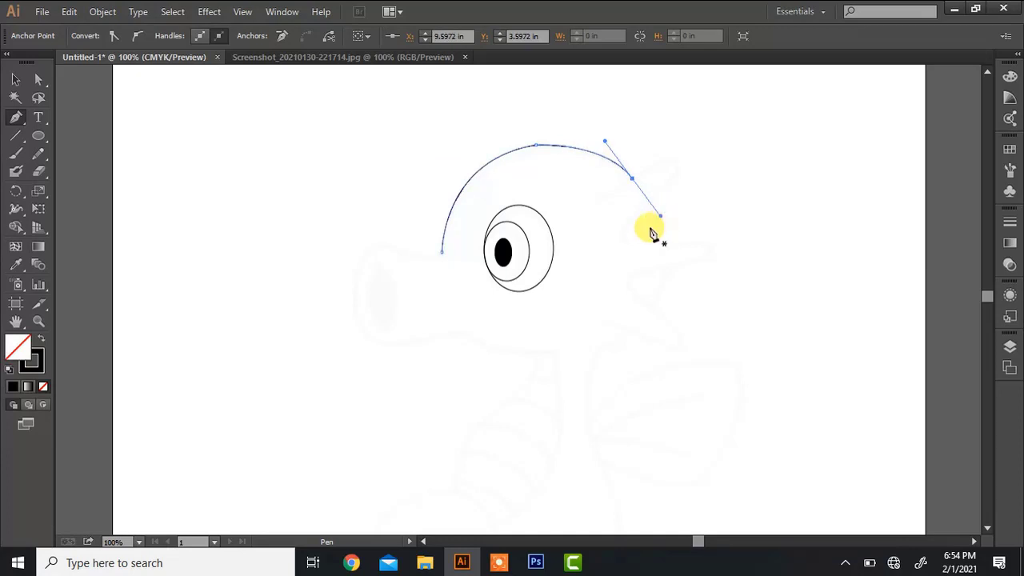
pyautogui.press('Escape')
# Trace the upper spike of the crest behind the head as a rounded, unfilled curve
pyautogui.click(598, 205)
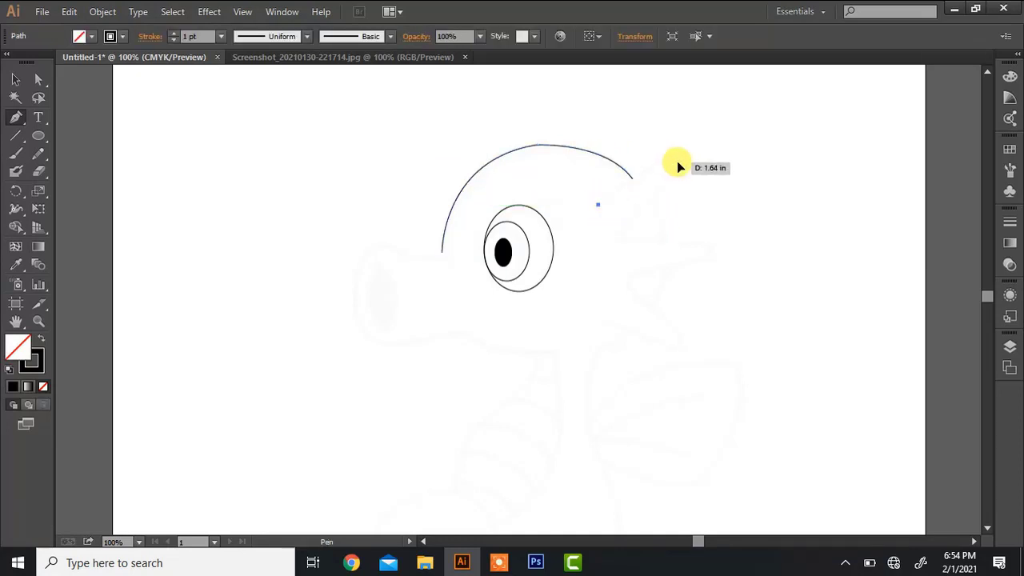
pyautogui.click(697, 167)
pyautogui.hotkey('ctrl', 'z')
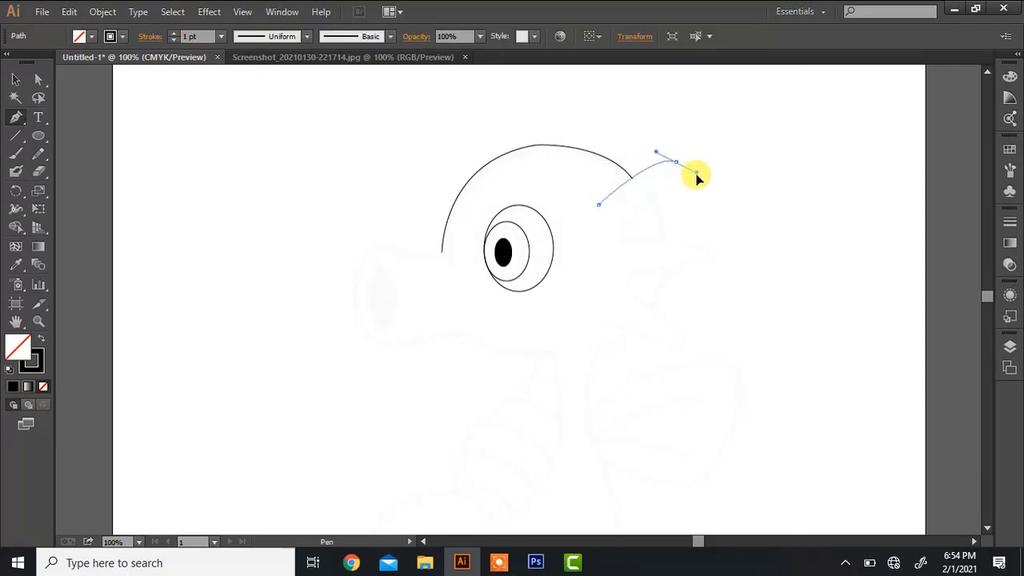
pyautogui.moveTo(696, 175); pyautogui.dragTo(693, 176)
pyautogui.hotkey('ctrl', '=')
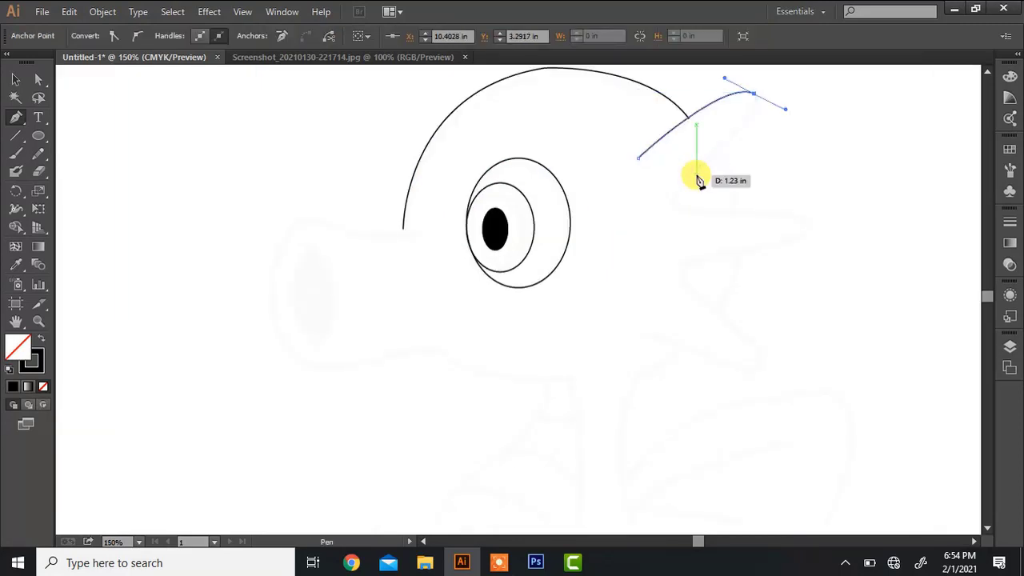
pyautogui.click(971, 541)
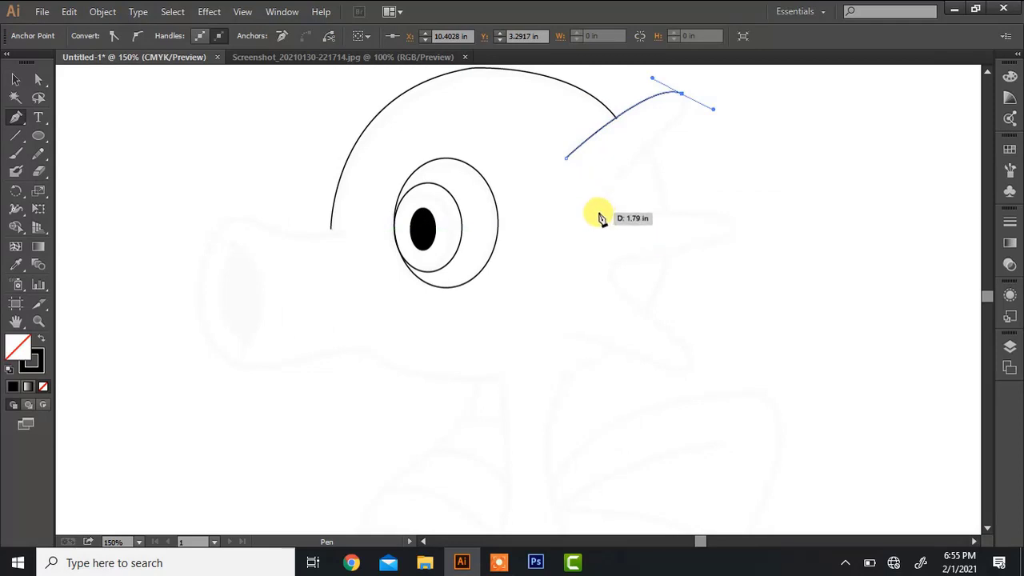
pyautogui.moveTo(607, 190); pyautogui.dragTo(596, 210)
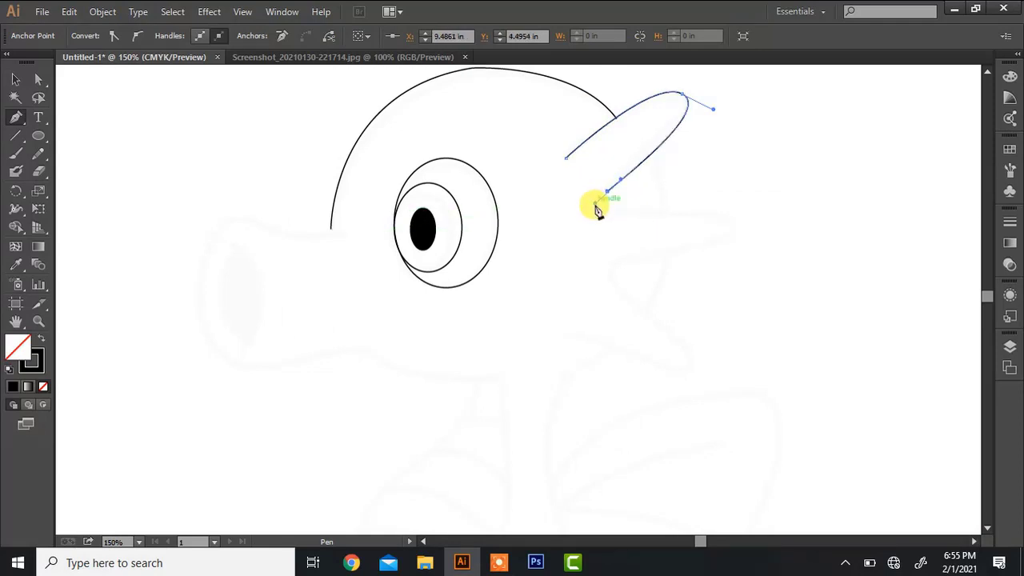
pyautogui.hotkey('ctrl', 'z')
pyautogui.click(606, 189)
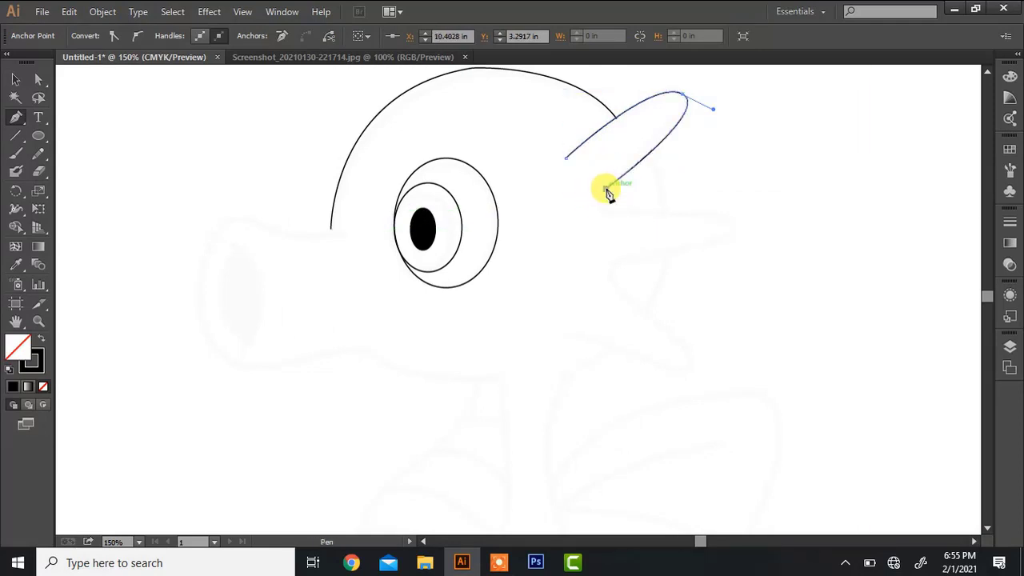
# Continue the crest path through the rounded notch and around the middle spike
pyautogui.moveTo(607, 192); pyautogui.dragTo(652, 214)
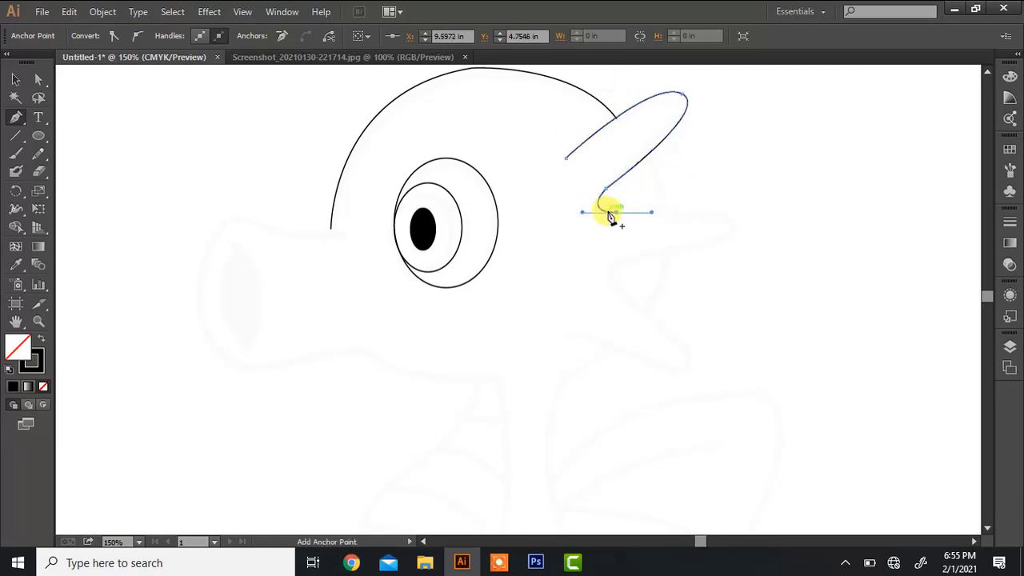
pyautogui.click(613, 213)
pyautogui.click(616, 212)
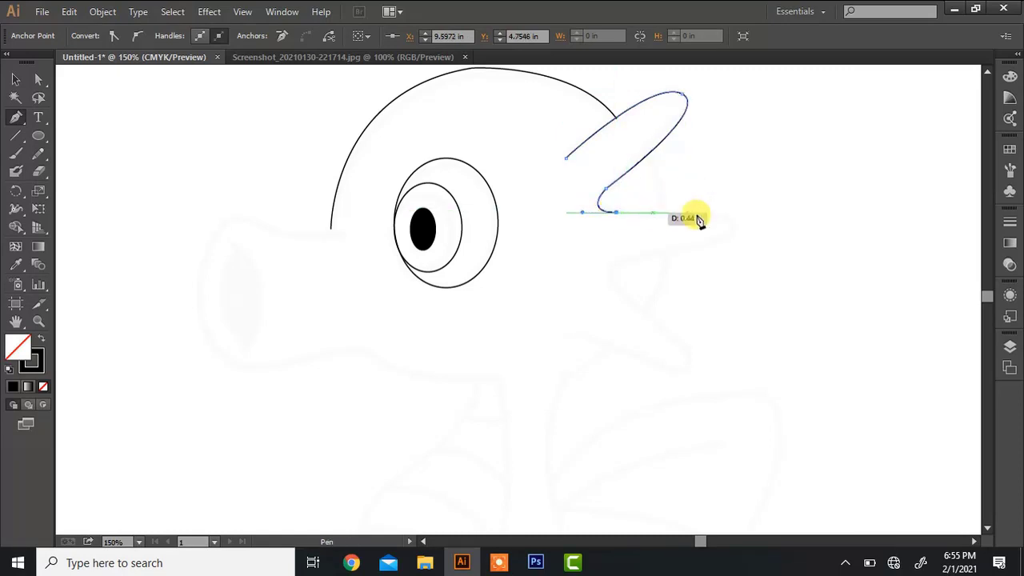
pyautogui.moveTo(733, 228); pyautogui.dragTo(733, 250)
pyautogui.click(732, 250)
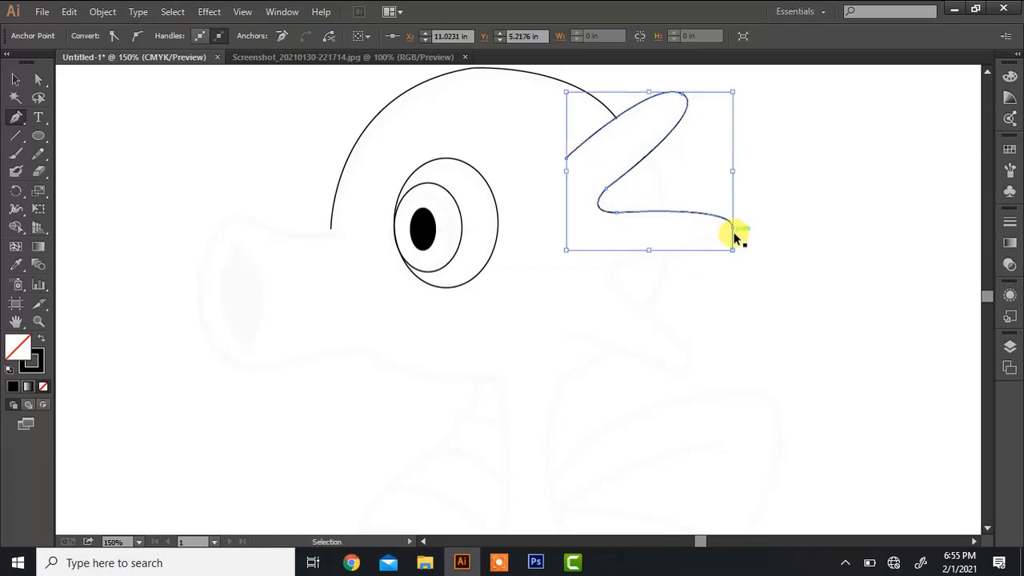
pyautogui.click(633, 261)
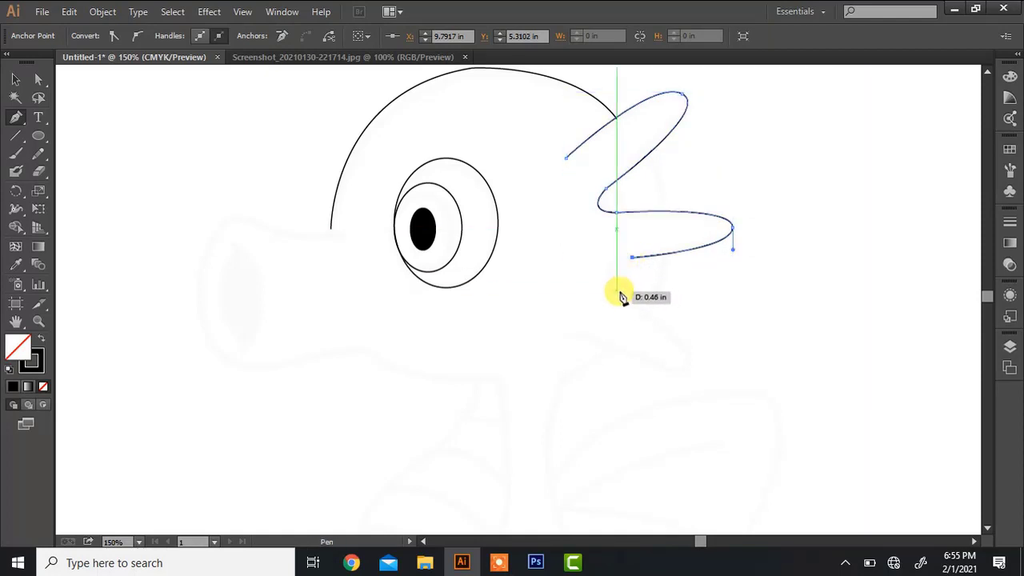
# Trace the lower notch and the lower spike back to the head, then end the crest path
pyautogui.moveTo(617, 291); pyautogui.dragTo(638, 313)
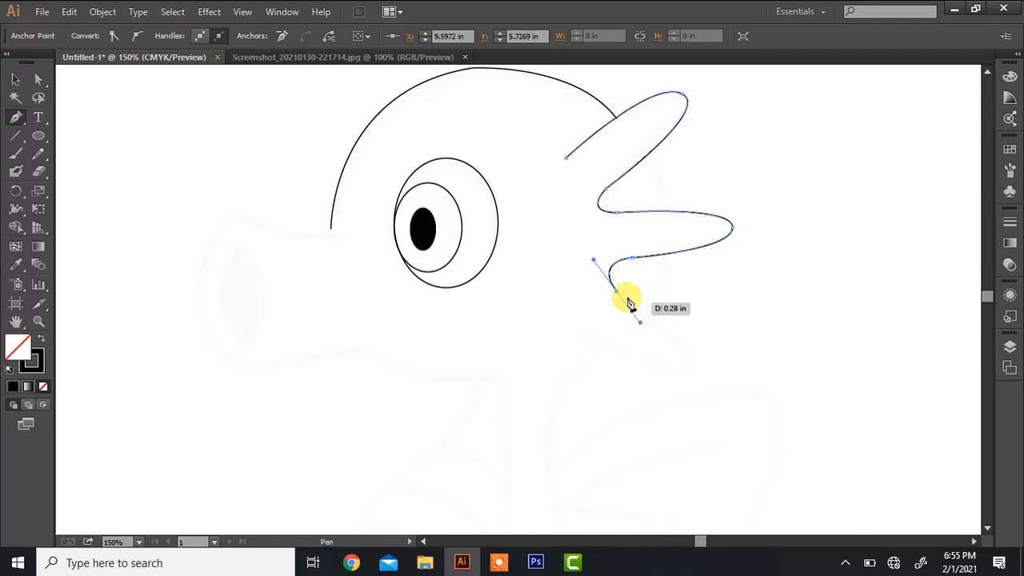
pyautogui.click(616, 291)
pyautogui.moveTo(686, 367); pyautogui.dragTo(669, 391)
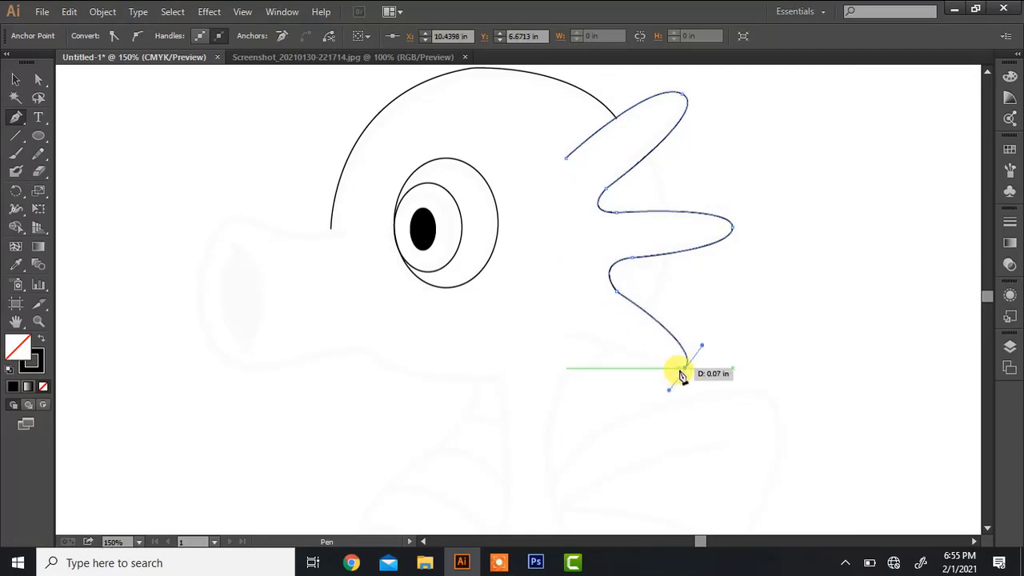
pyautogui.click(685, 369)
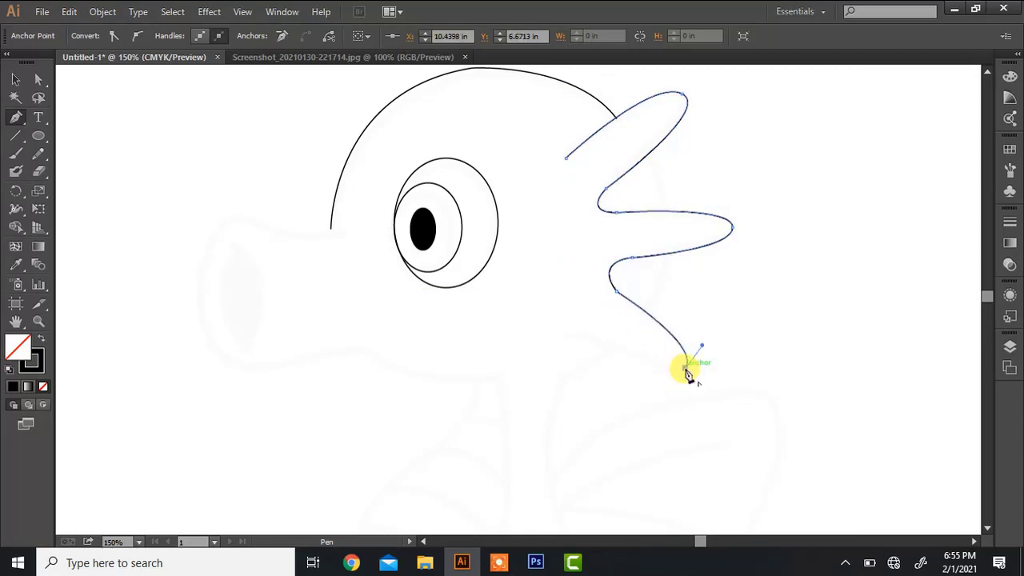
pyautogui.click(574, 336)
pyautogui.hotkey('ctrl', 'z')
pyautogui.hotkey('ctrl', 'z')
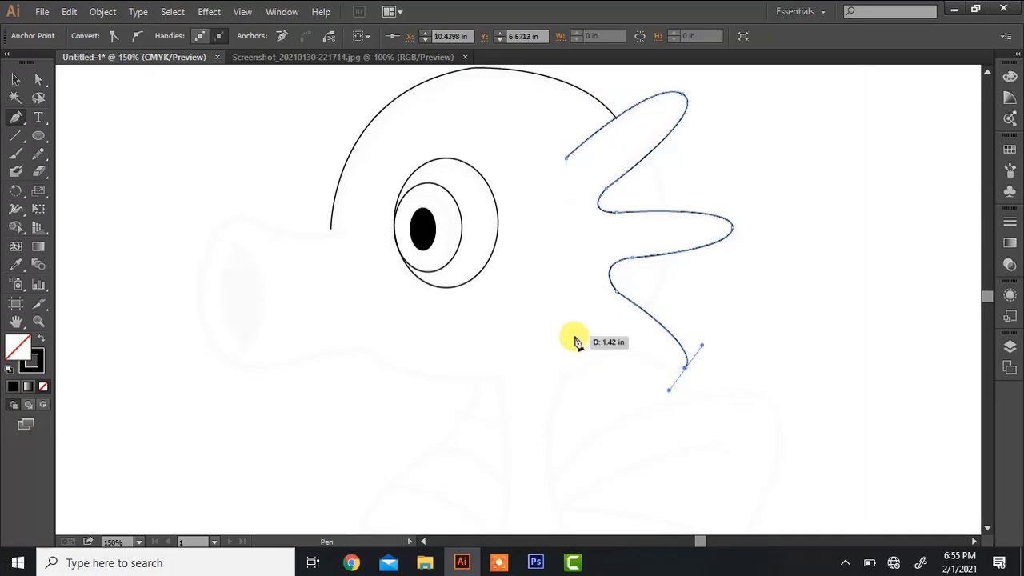
pyautogui.moveTo(576, 342); pyautogui.dragTo(678, 311)
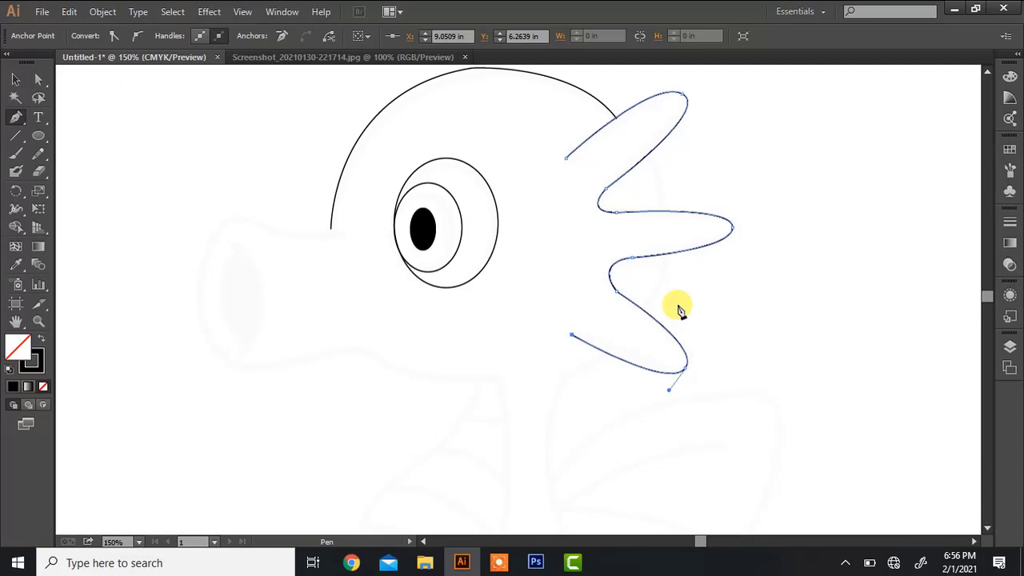
pyautogui.press('v')
pyautogui.click(458, 254)
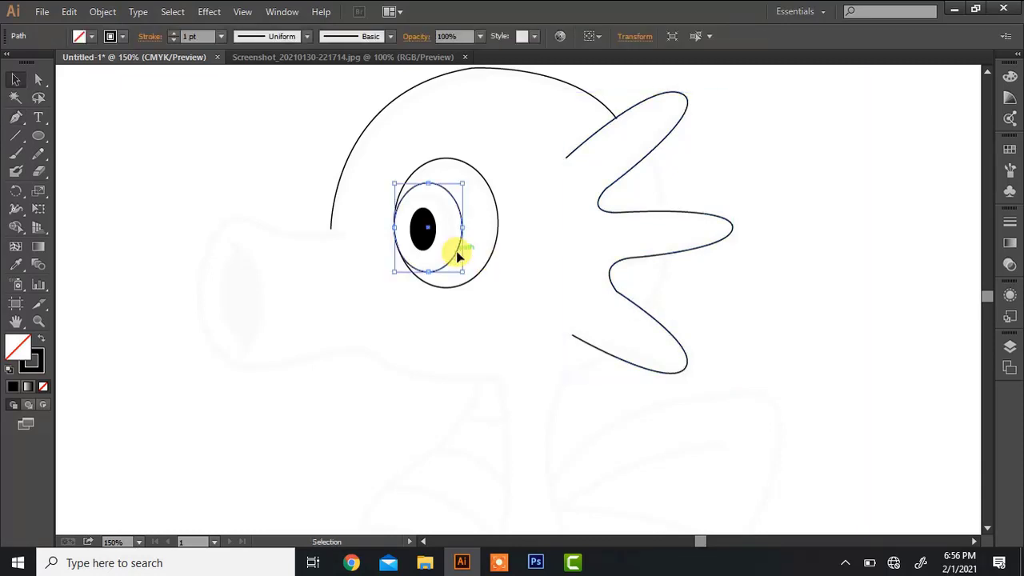
# Trace the snout's upper edge and its rounded front end with the Pen tool, starting at the base of the forehead
pyautogui.press('p')
pyautogui.moveTo(348, 229); pyautogui.dragTo(257, 227)
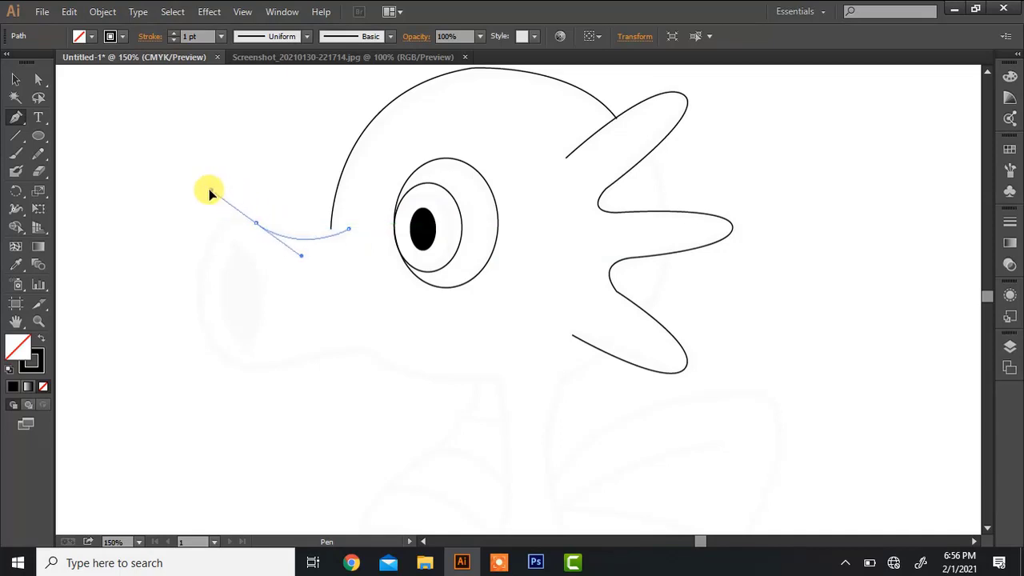
pyautogui.moveTo(208, 201); pyautogui.dragTo(190, 280)
pyautogui.hotkey('ctrl', 'z')
pyautogui.click(256, 224)
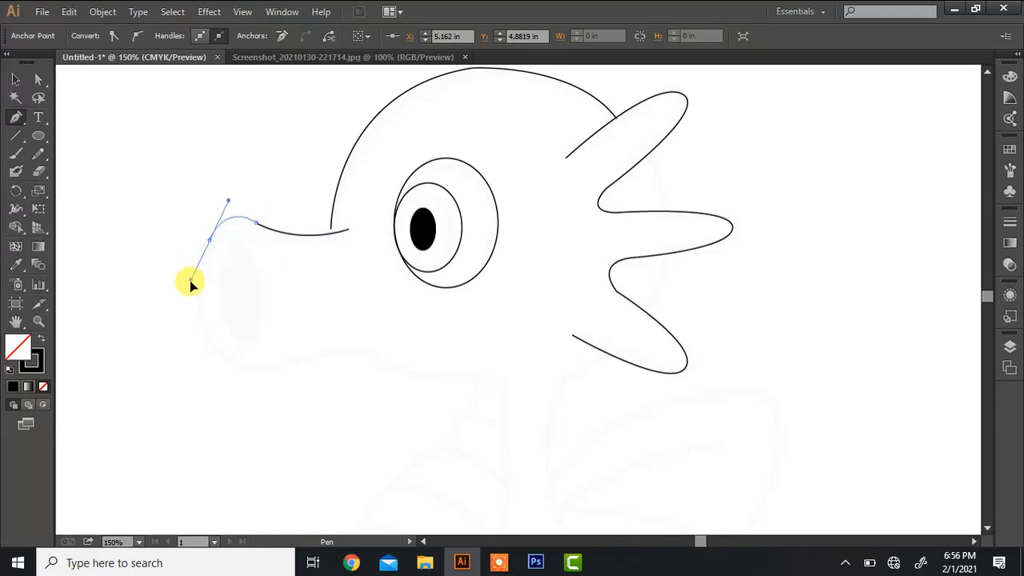
pyautogui.click(209, 241)
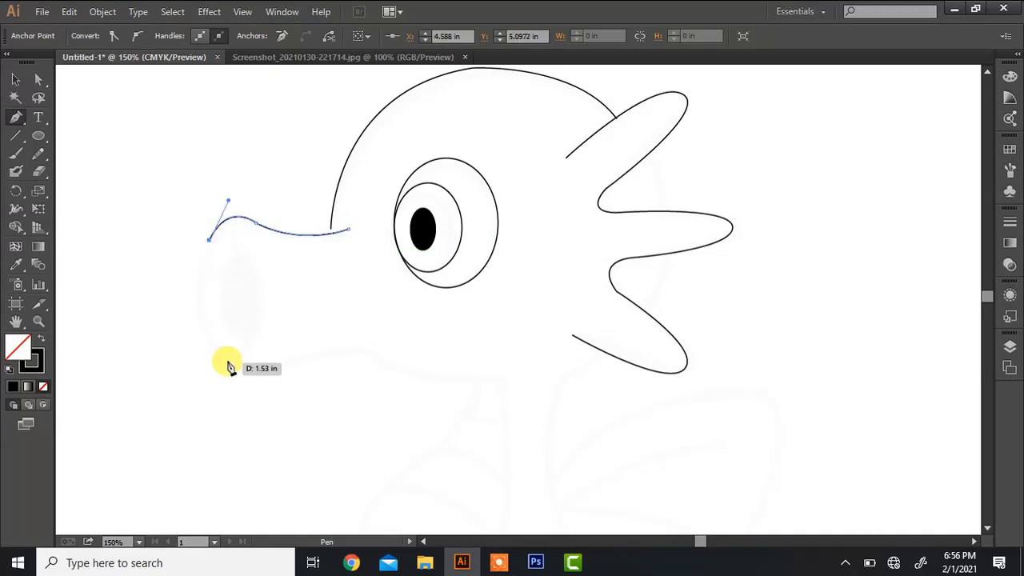
pyautogui.moveTo(225, 357); pyautogui.dragTo(268, 400)
pyautogui.click(295, 428)
pyautogui.hotkey('ctrl', 'z')
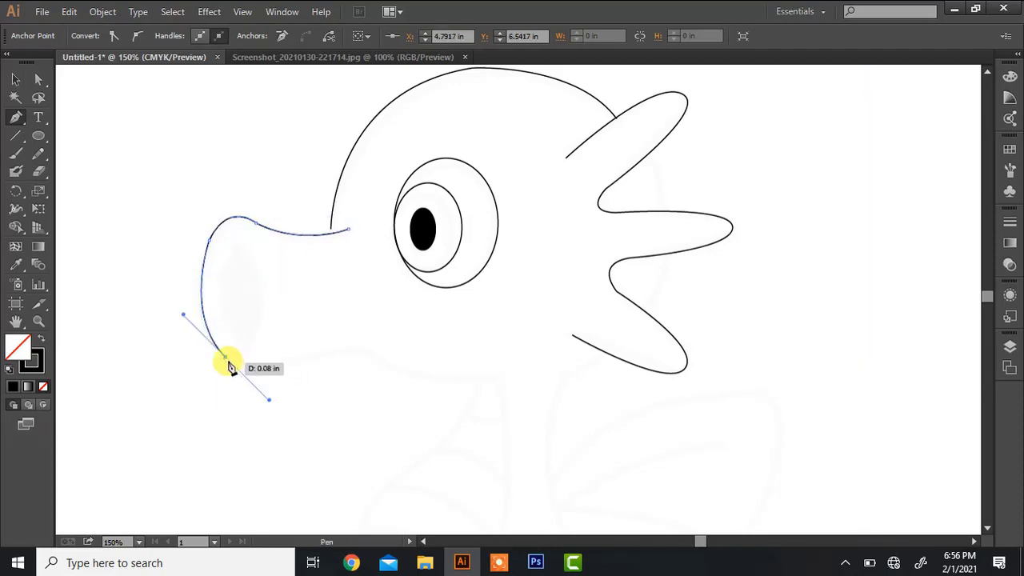
pyautogui.click(227, 359)
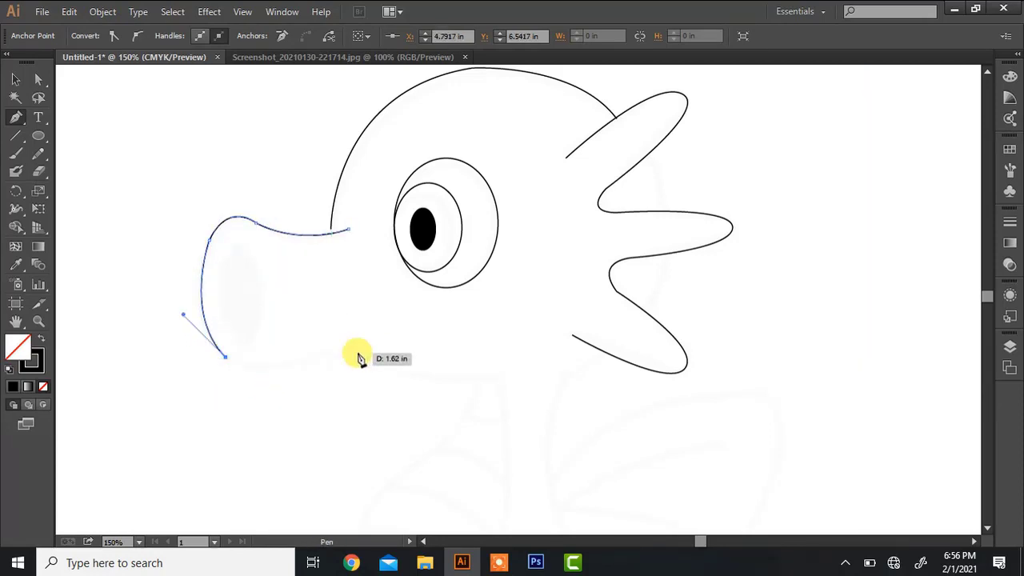
# Continue the snout path along its underside, over the small bump and along the jaw to the neck
pyautogui.moveTo(348, 348); pyautogui.dragTo(461, 319)
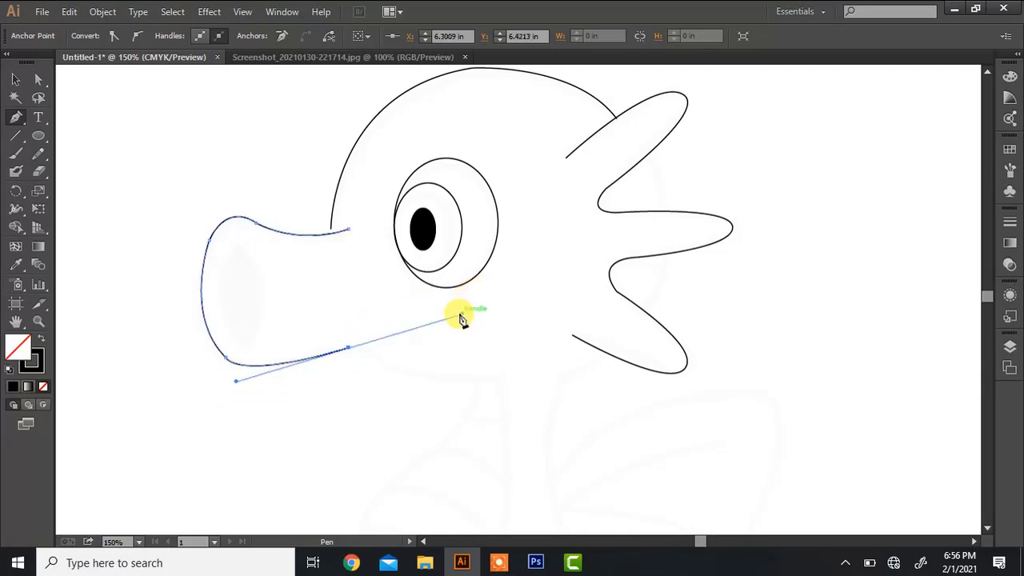
pyautogui.click(348, 349)
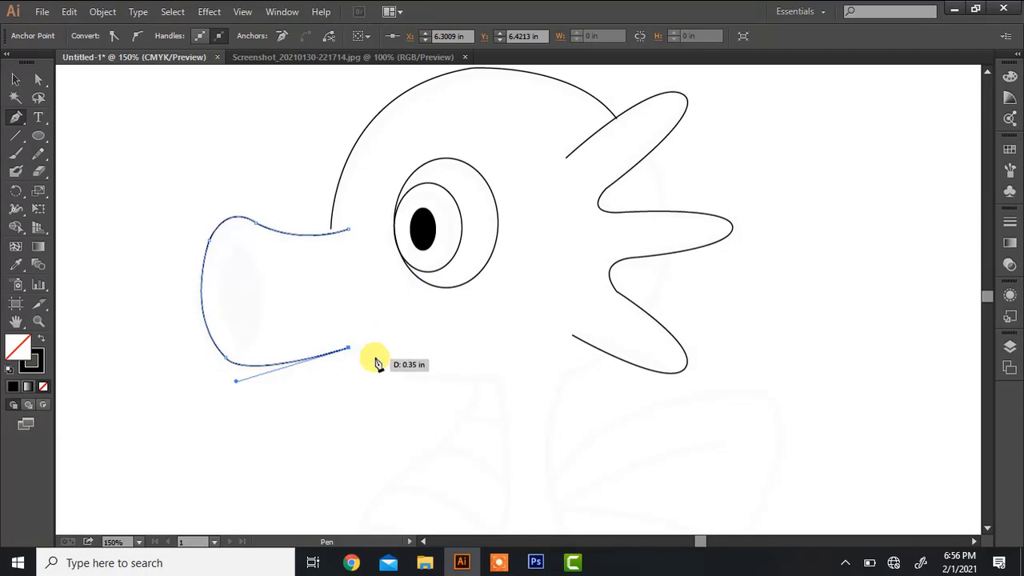
pyautogui.click(375, 352)
pyautogui.moveTo(390, 374); pyautogui.dragTo(389, 374)
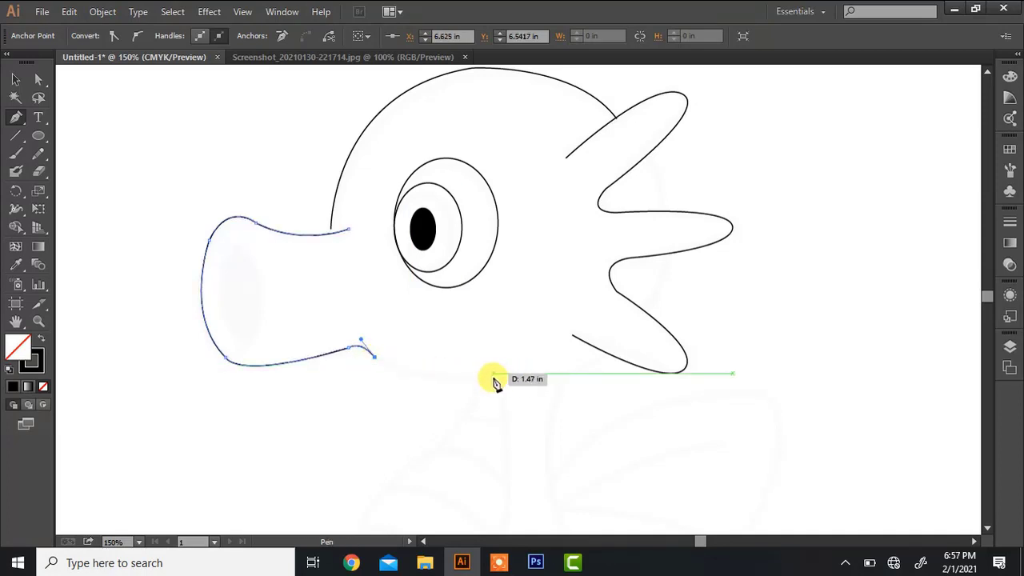
pyautogui.moveTo(497, 374); pyautogui.dragTo(577, 366)
pyautogui.hotkey('ctrl', 'z')
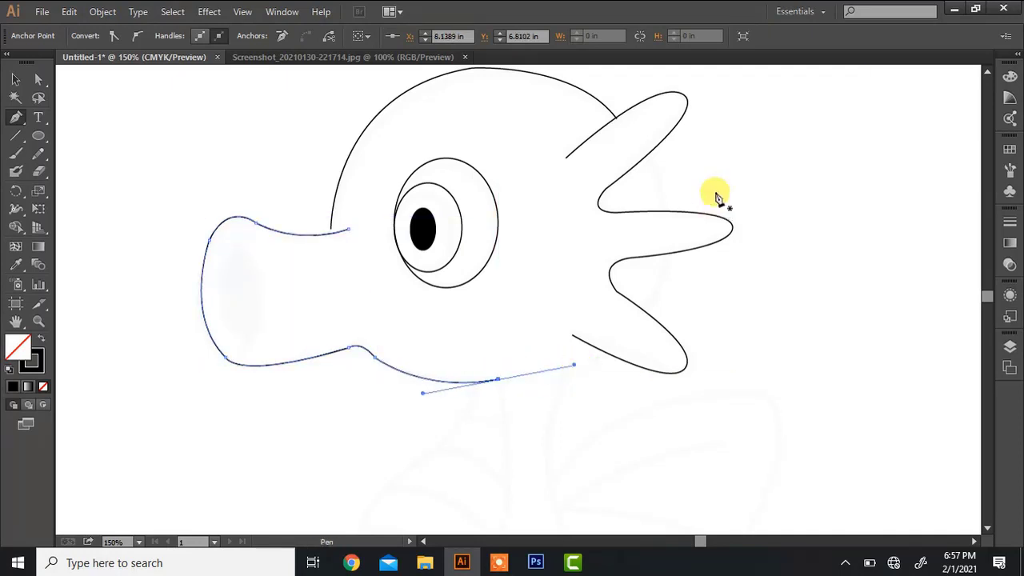
# Draw a curved web line joining the upper crest spike to the middle spike
pyautogui.click(643, 159)
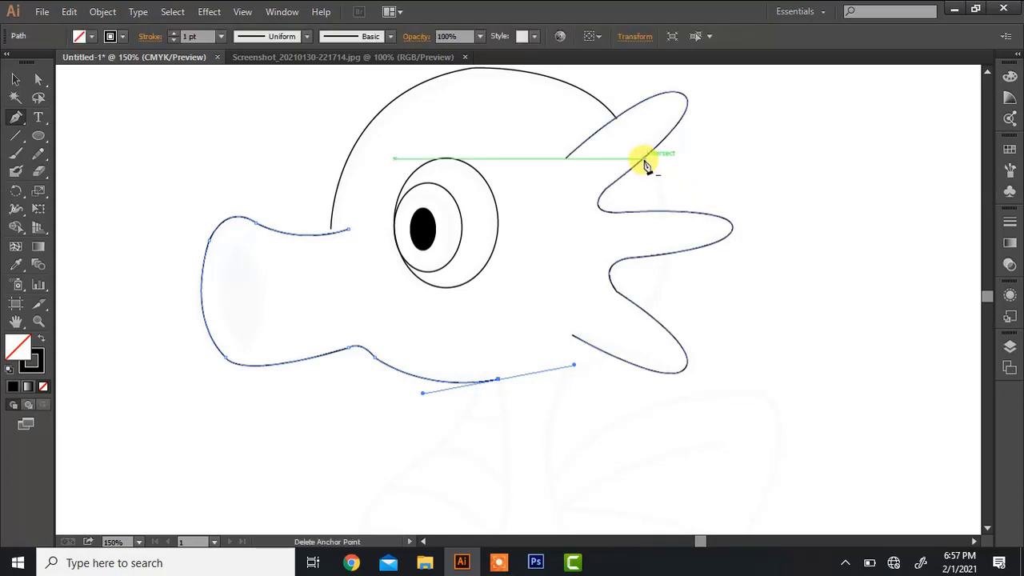
pyautogui.moveTo(661, 214); pyautogui.dragTo(655, 255)
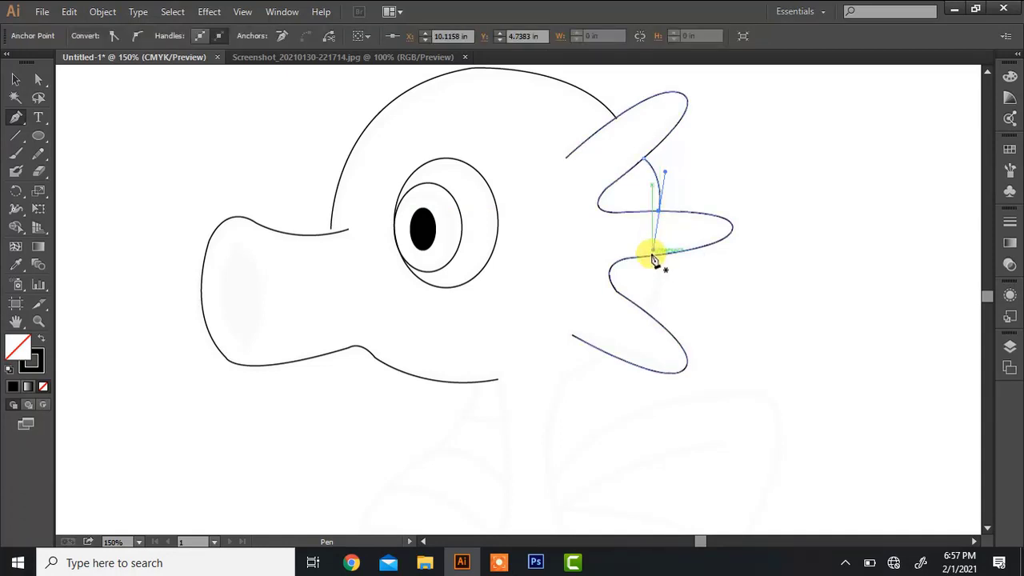
pyautogui.press('Escape')
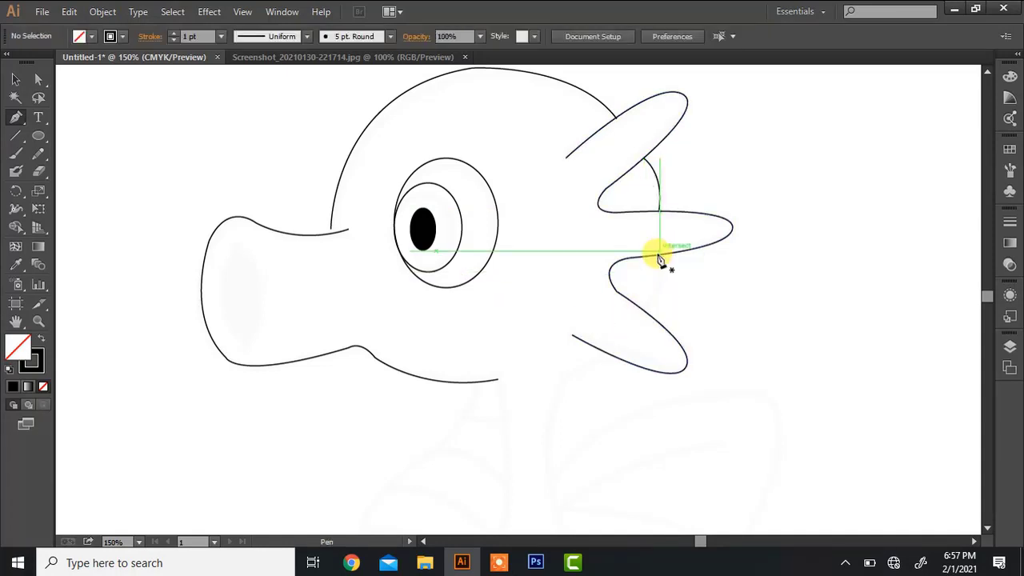
# Draw a curved web line joining the middle crest spike to the lower spike, and nudge the upper web line slightly outward
pyautogui.moveTo(657, 254); pyautogui.dragTo(629, 334)
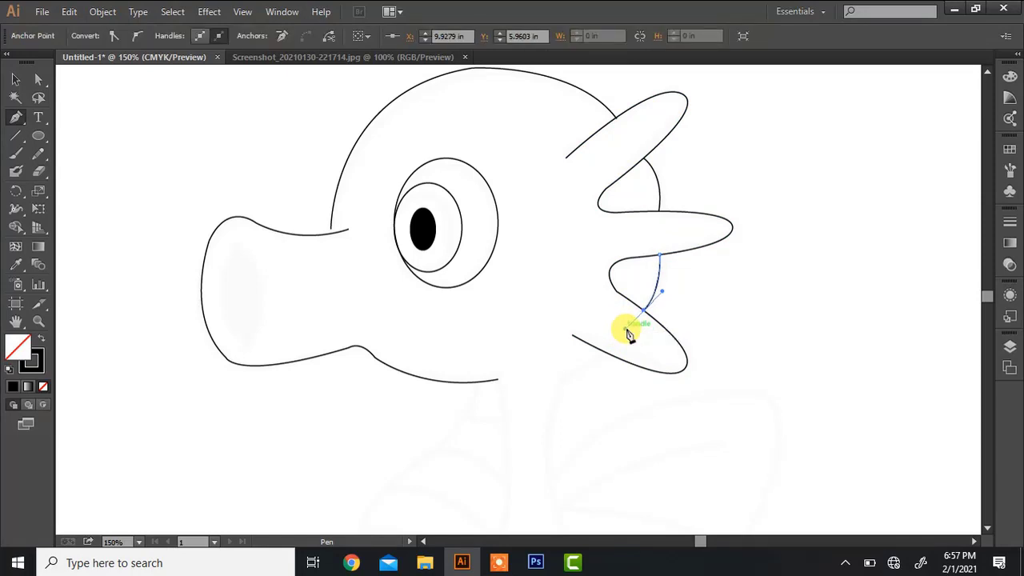
pyautogui.press('v')
pyautogui.click(660, 186)
pyautogui.press('Right')
pyautogui.press('Right')
pyautogui.press('Right')
pyautogui.press('Right')
pyautogui.press('Right')
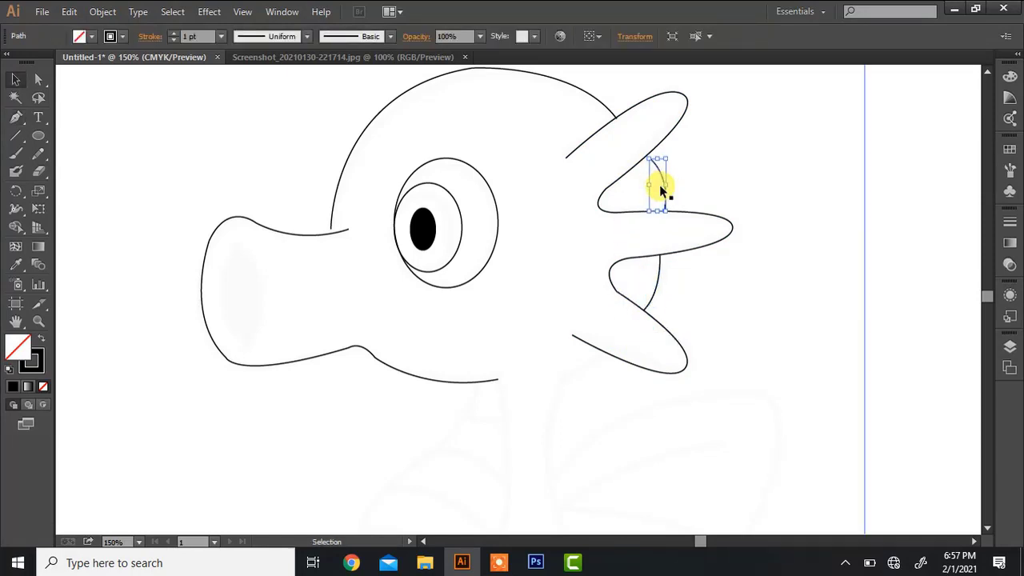
# Move the upper web line's top end back onto the upper spike's edge and adjust the handle at its lower end
pyautogui.press('a')
pyautogui.click(650, 158)
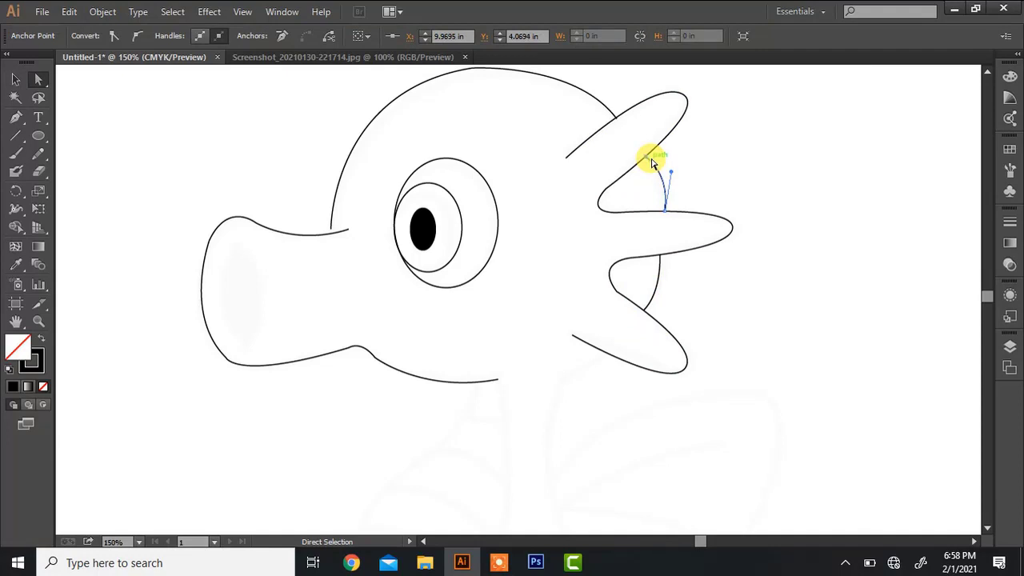
pyautogui.moveTo(672, 172)
pyautogui.mouseDown()
pyautogui.moveTo(672, 160)
pyautogui.moveTo(669, 183)
pyautogui.mouseUp()
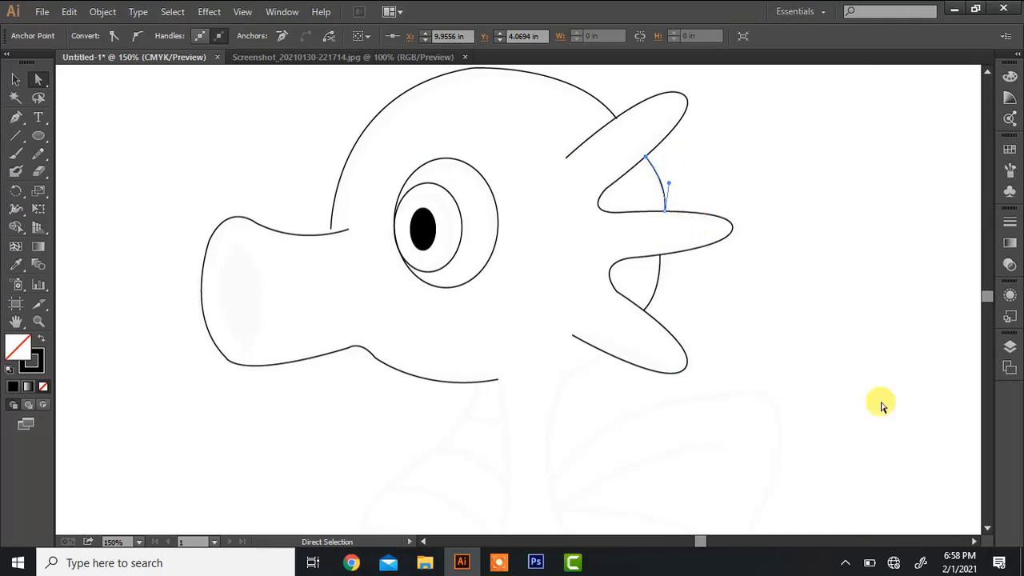
# Continue the jaw path with the Pen tool from the neck down the inner belly line to the tail curl
pyautogui.click(987, 528)
pyautogui.hotkey('ctrl', '-')
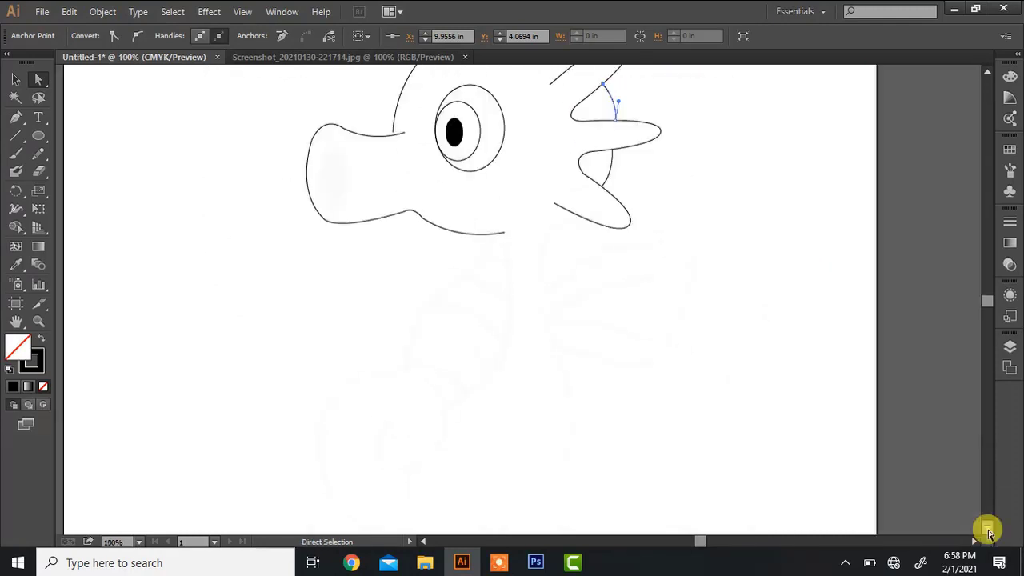
pyautogui.press('p')
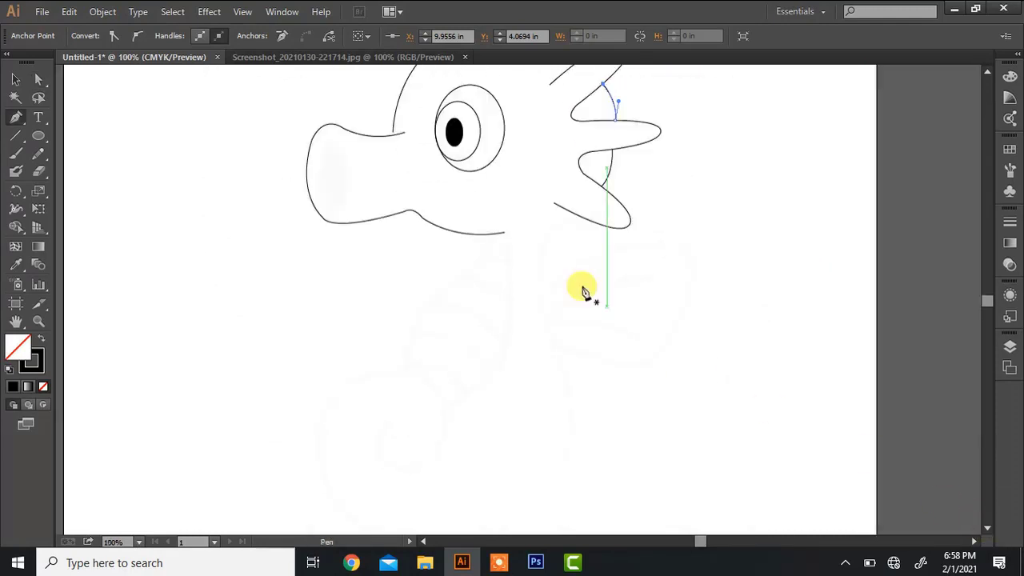
pyautogui.click(505, 233)
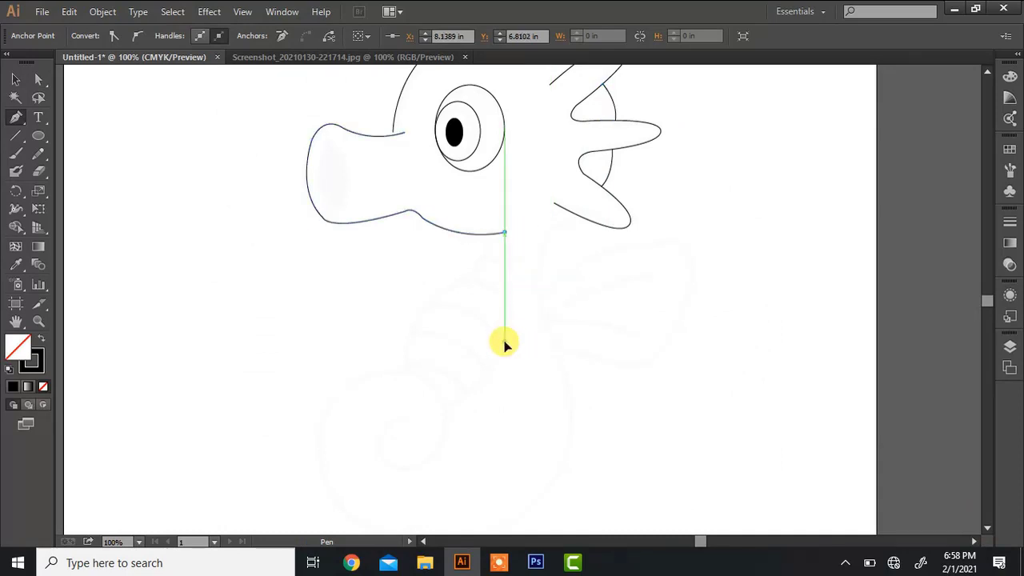
pyautogui.moveTo(504, 342); pyautogui.dragTo(408, 419)
pyautogui.click(504, 342)
pyautogui.press('ctrl')
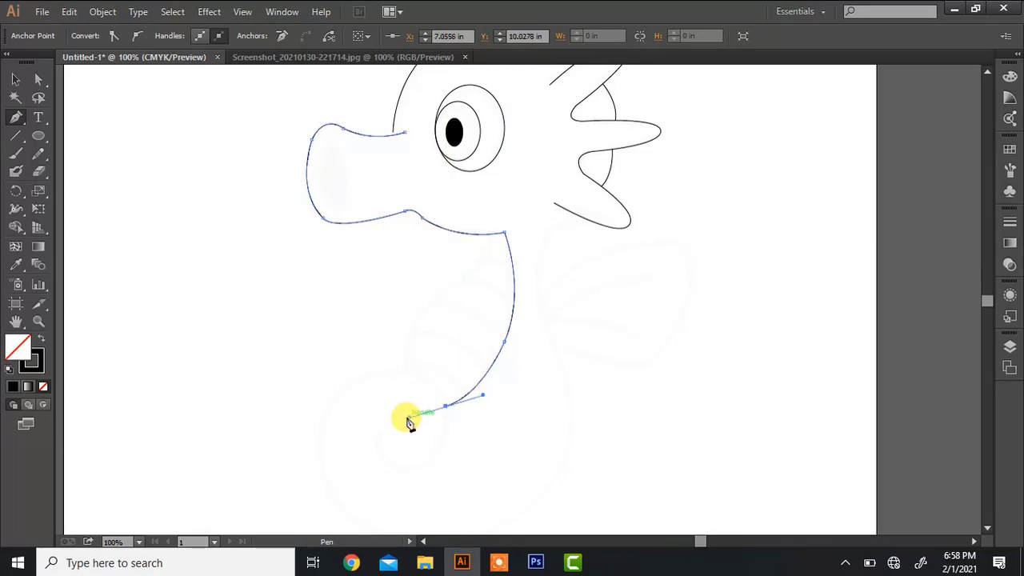
# Start a back path under the lower crest spike, with a corner at the nape, curving down to just below the fin's base
pyautogui.hotkey('ctrl', '+')
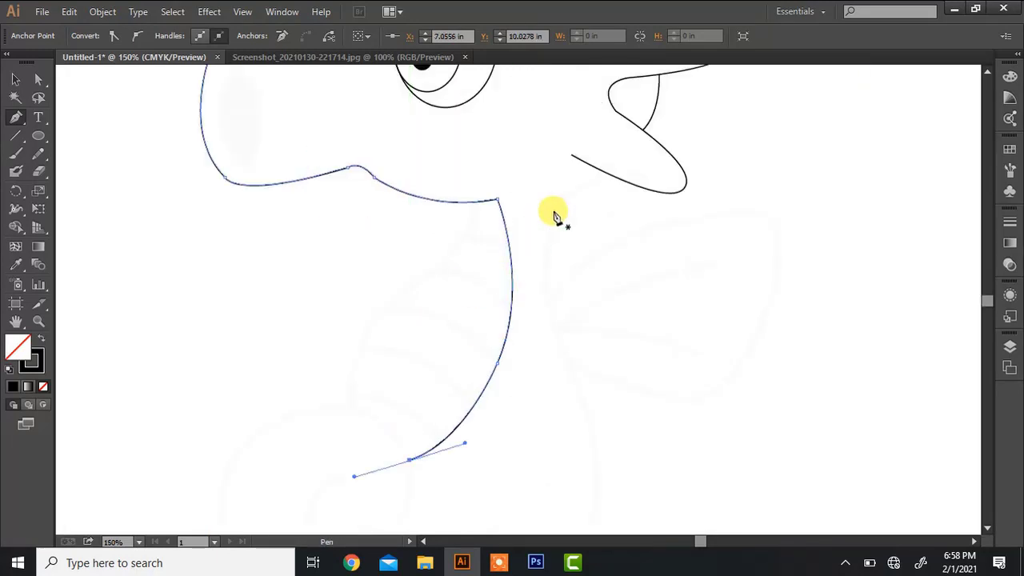
pyautogui.click(606, 172)
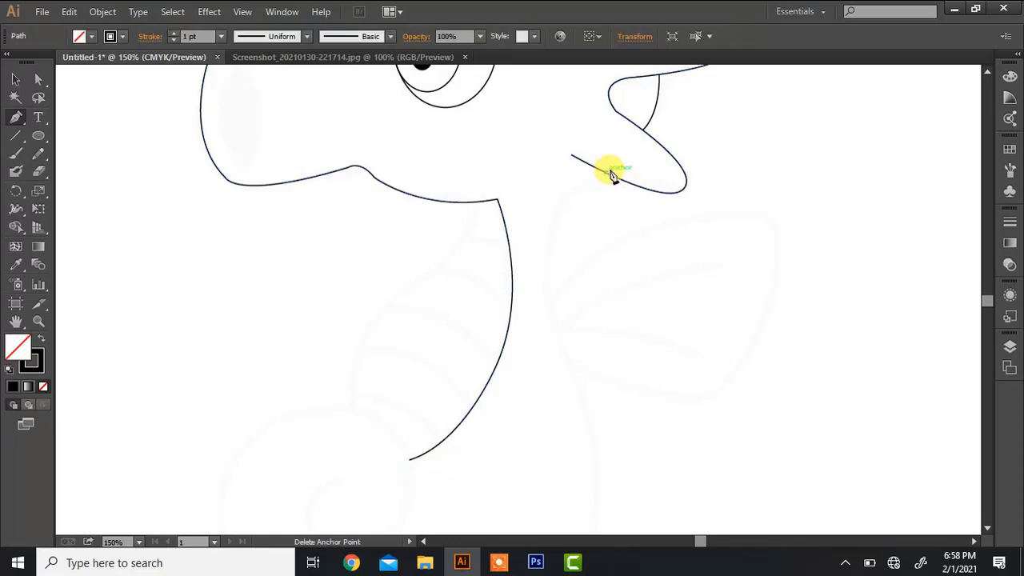
pyautogui.moveTo(564, 194); pyautogui.dragTo(537, 205)
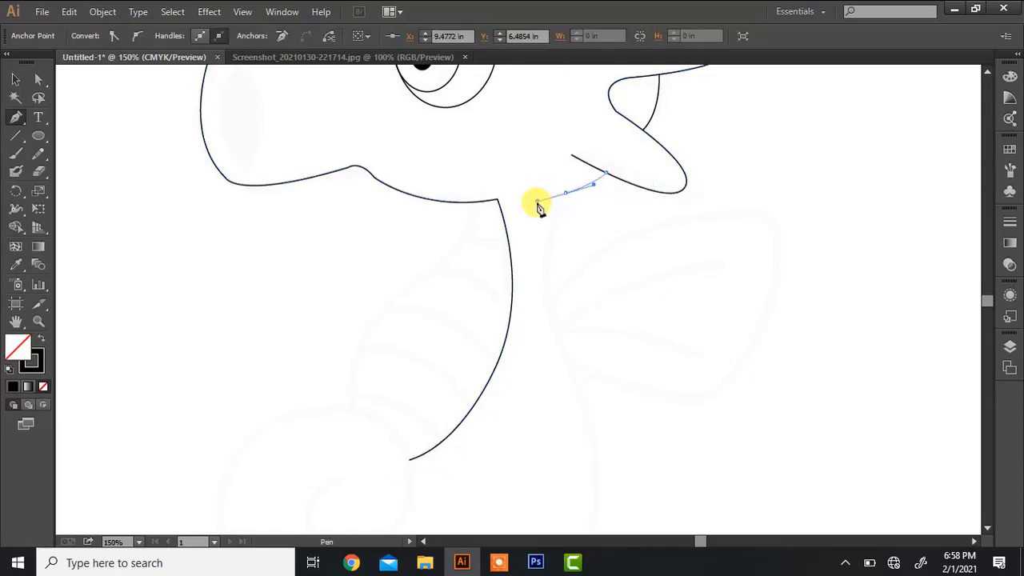
pyautogui.click(565, 193)
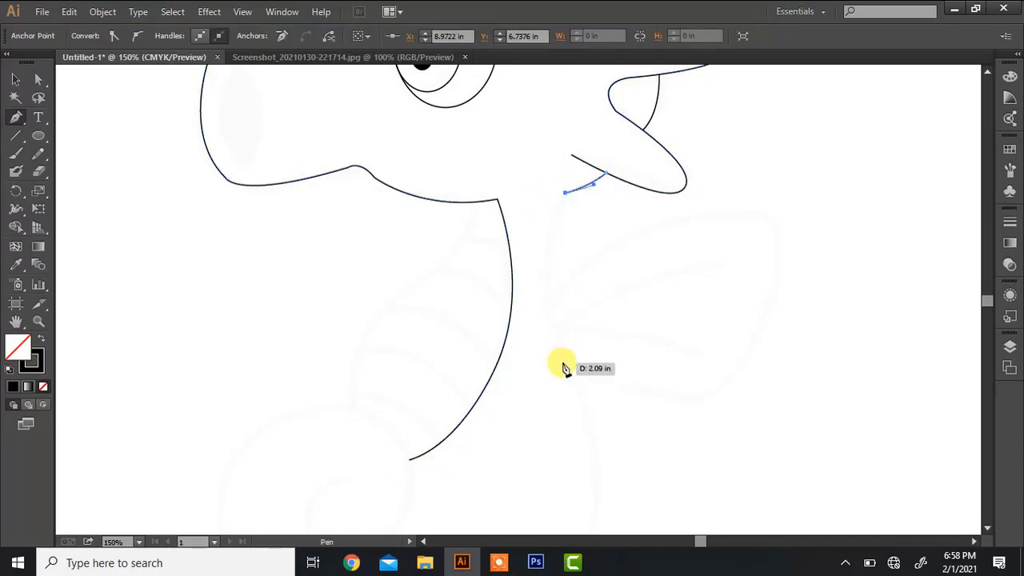
pyautogui.moveTo(568, 362); pyautogui.dragTo(615, 438)
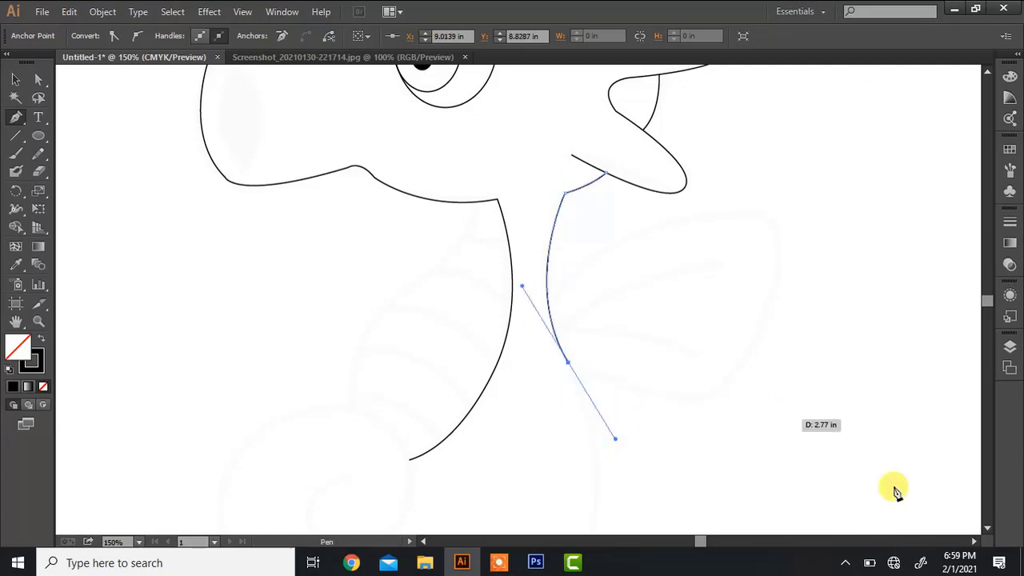
# Continue the back path around the bulging rear of the body to the underside of the tail, ending on a corner anchor
pyautogui.scroll(-4, 992, 532)
pyautogui.hotkey('ctrl', '-')
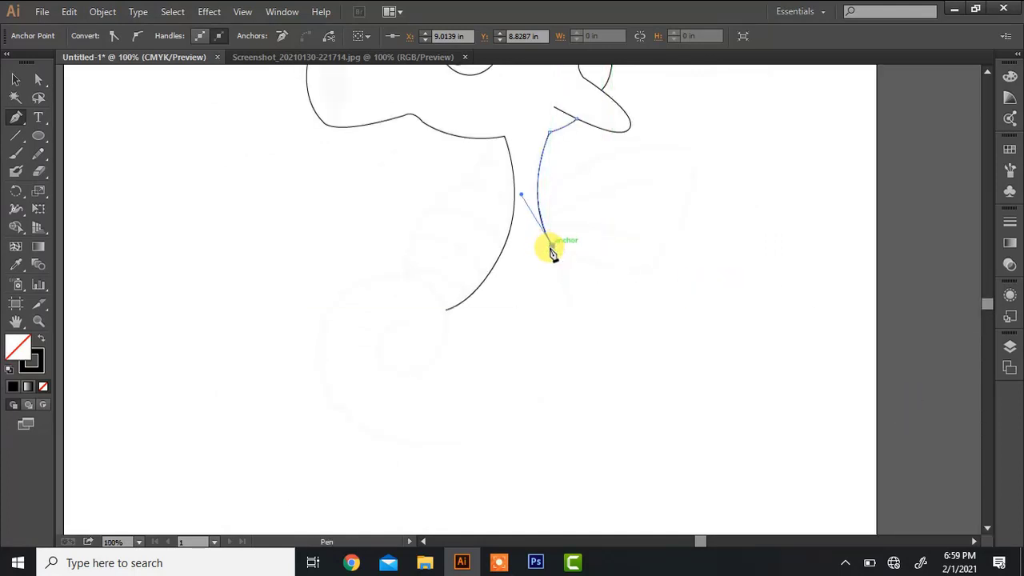
pyautogui.moveTo(549, 390); pyautogui.dragTo(505, 464)
pyautogui.click(550, 390)
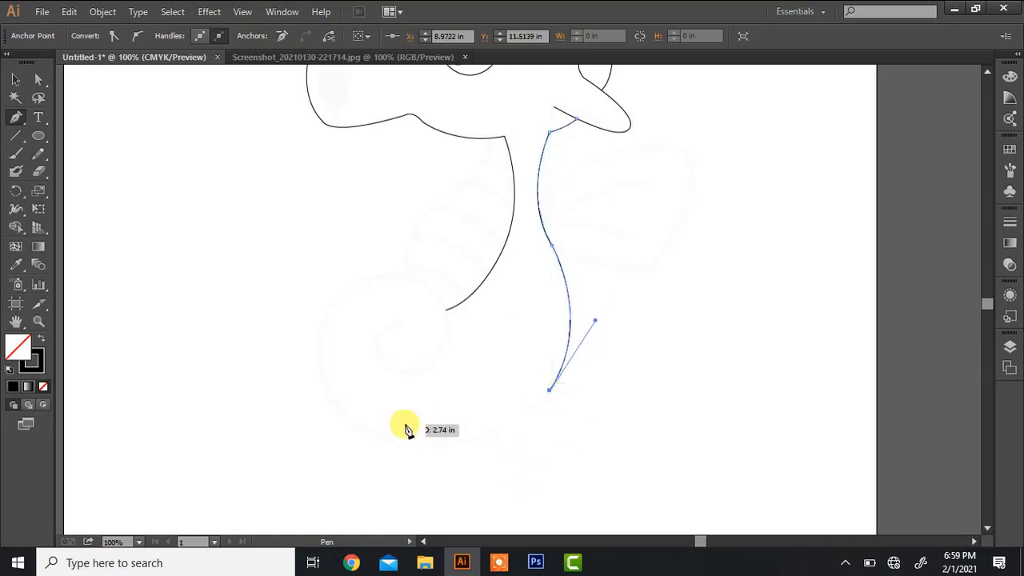
pyautogui.moveTo(386, 441); pyautogui.dragTo(283, 418)
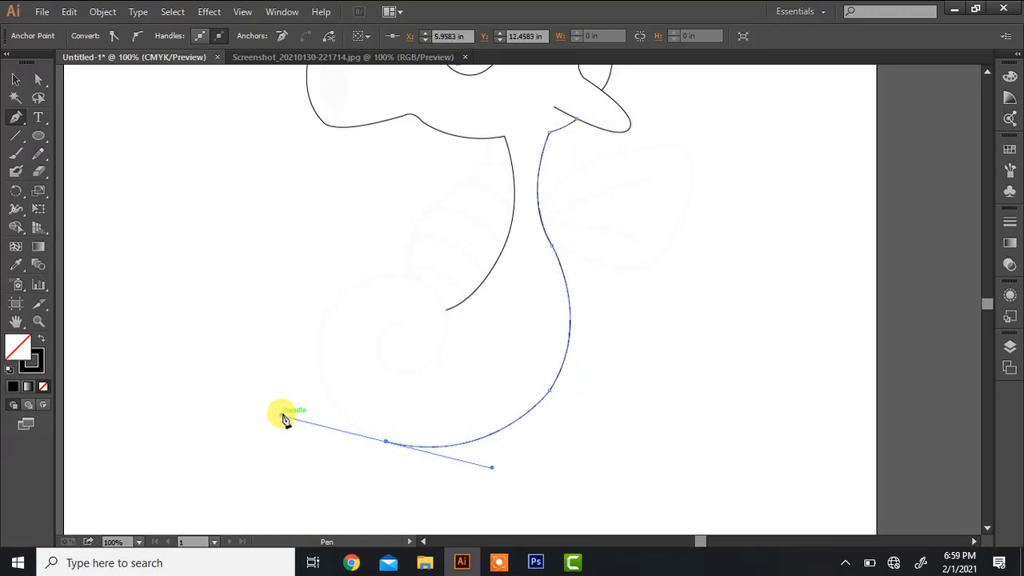
pyautogui.click(387, 442)
# Extend the path around the outer side of the tail curl and over its top
pyautogui.moveTo(320, 329); pyautogui.dragTo(323, 279)
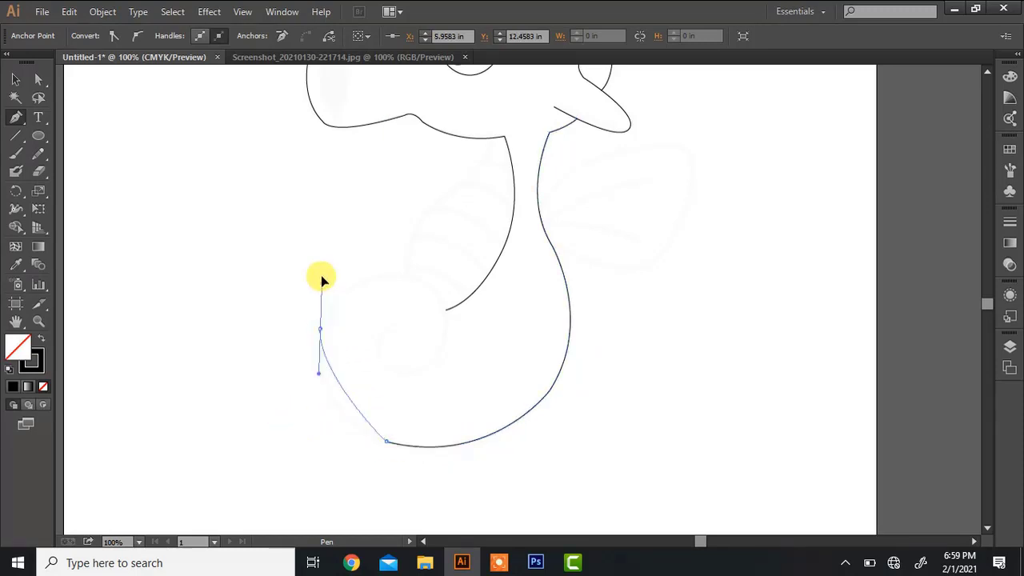
pyautogui.moveTo(336, 244); pyautogui.dragTo(335, 242)
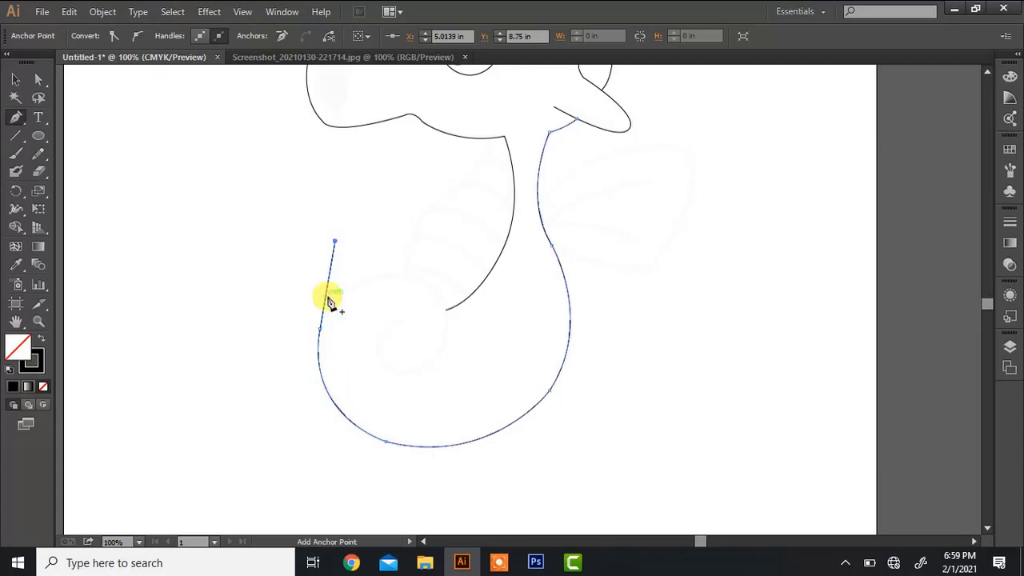
pyautogui.click(320, 328)
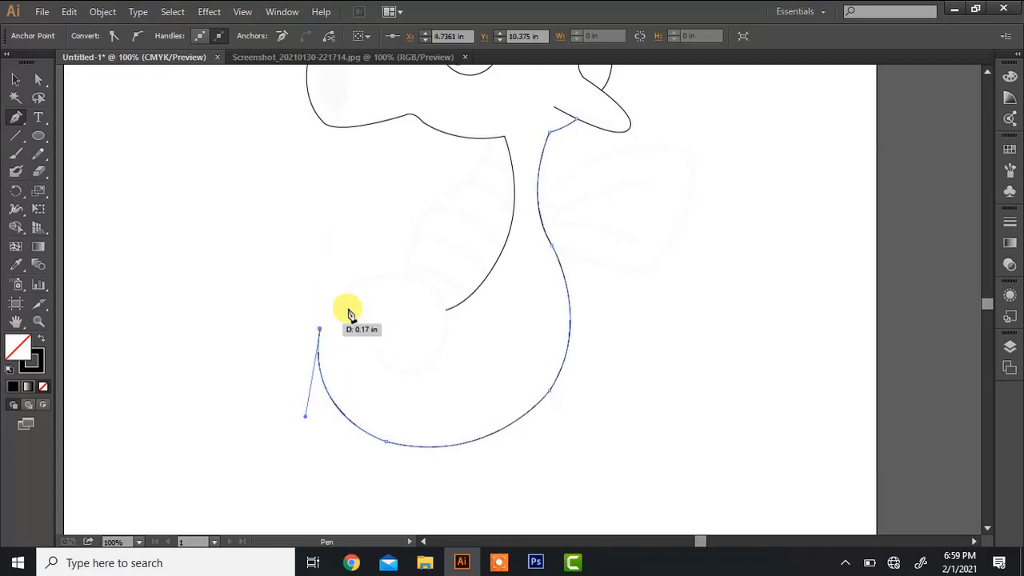
pyautogui.moveTo(406, 276); pyautogui.dragTo(469, 292)
pyautogui.click(408, 276)
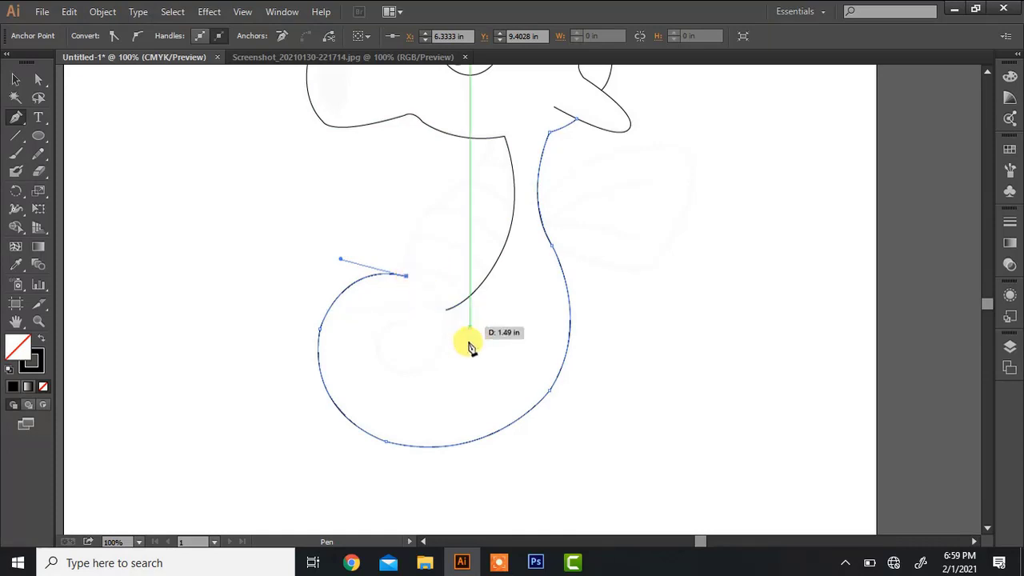
# Trace the inner spiral of the tail down, around and up to its tip
pyautogui.moveTo(439, 348); pyautogui.dragTo(418, 403)
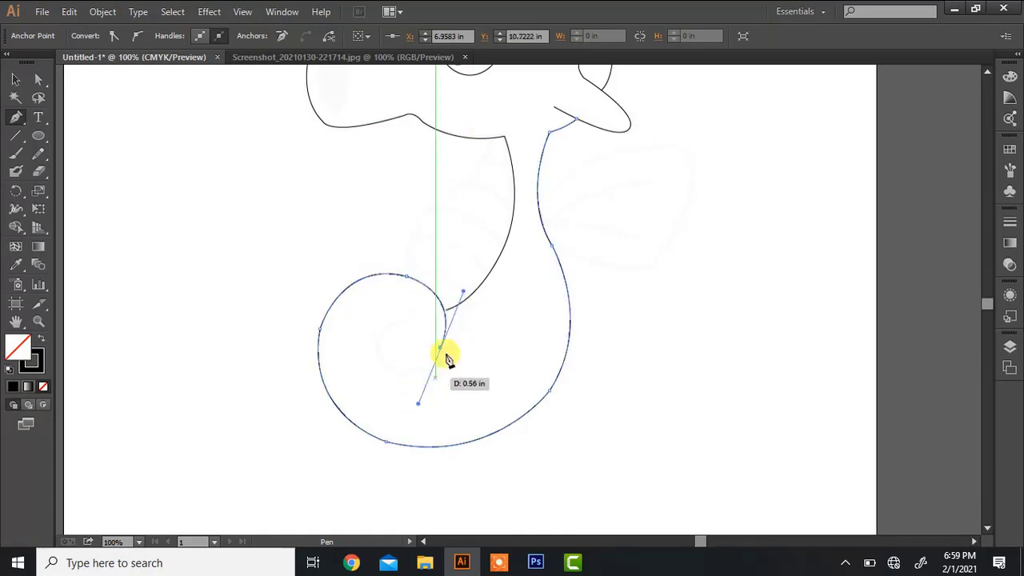
pyautogui.click(440, 349)
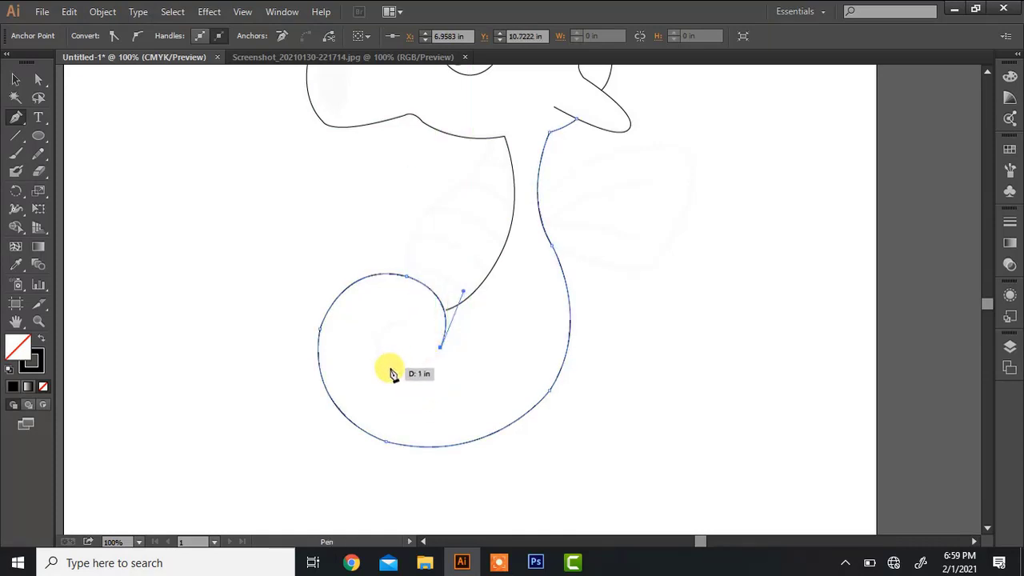
pyautogui.moveTo(391, 370); pyautogui.dragTo(353, 358)
pyautogui.click(389, 369)
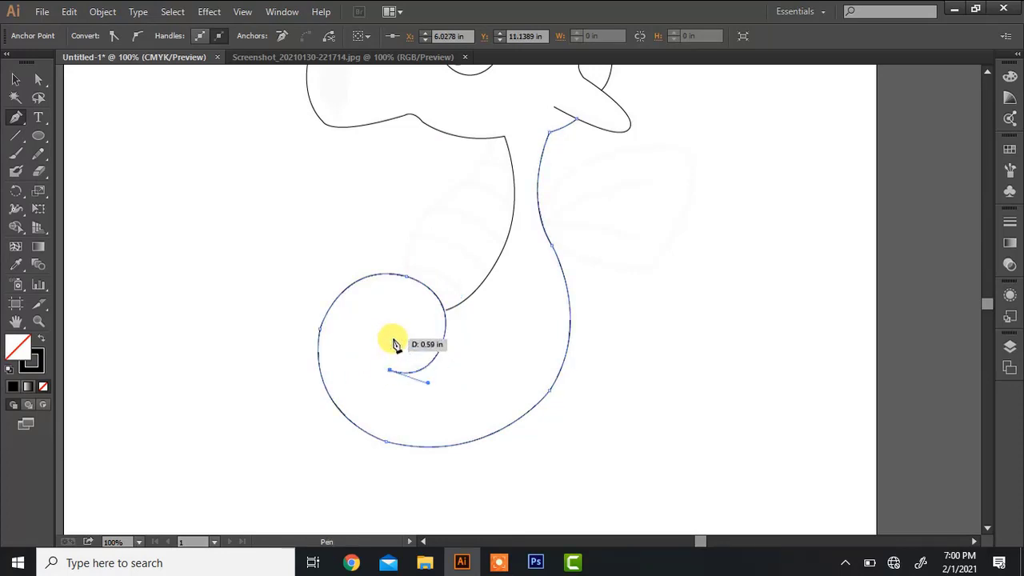
pyautogui.moveTo(399, 325); pyautogui.dragTo(440, 308)
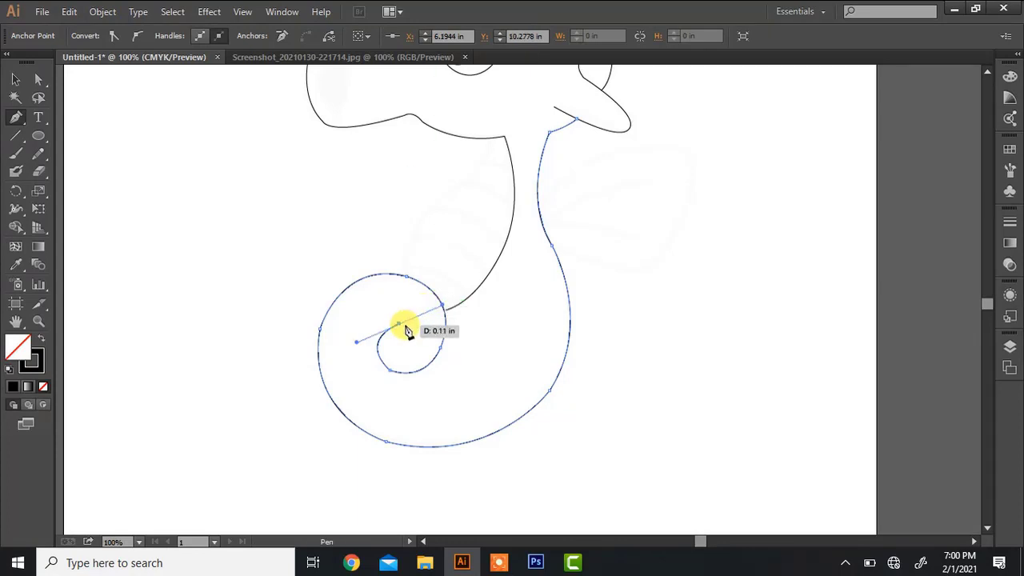
pyautogui.moveTo(408, 331); pyautogui.dragTo(407, 331)
# Draw the belly's outer contour from the jaw near the neck down to the top of the tail curl
pyautogui.click(489, 140)
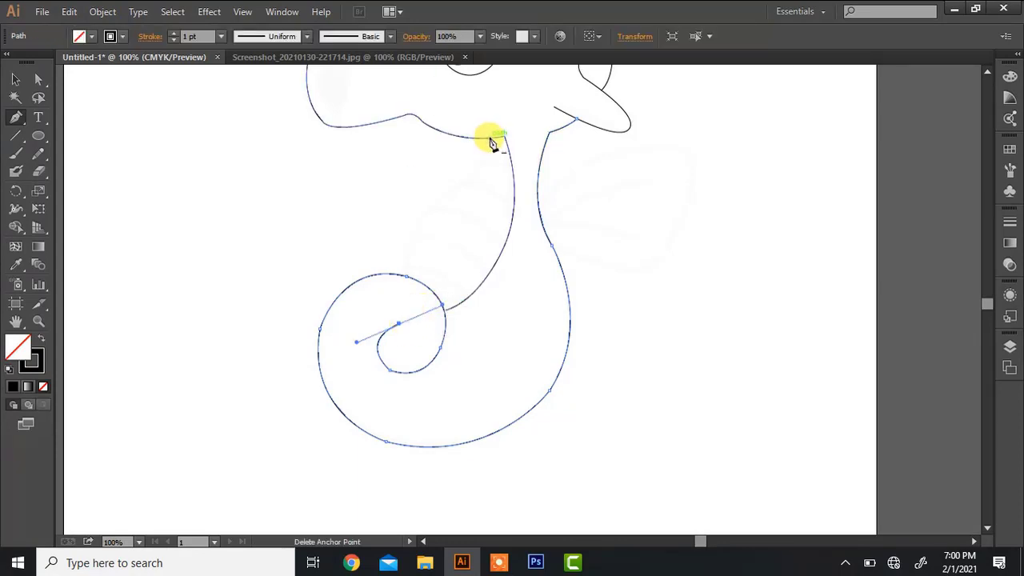
pyautogui.hotkey('ctrl', '+')
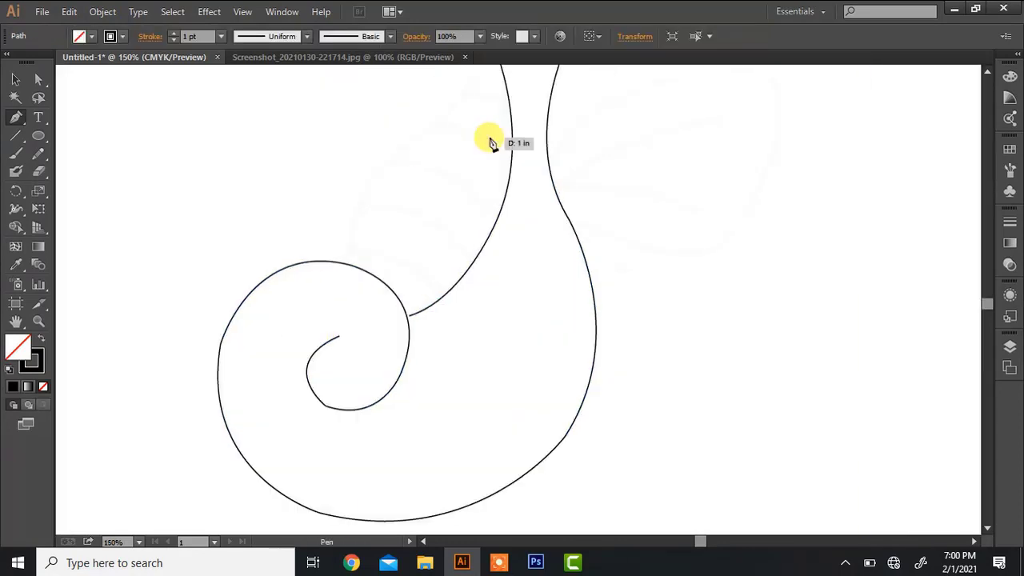
pyautogui.click(986, 73)
pyautogui.click(985, 73)
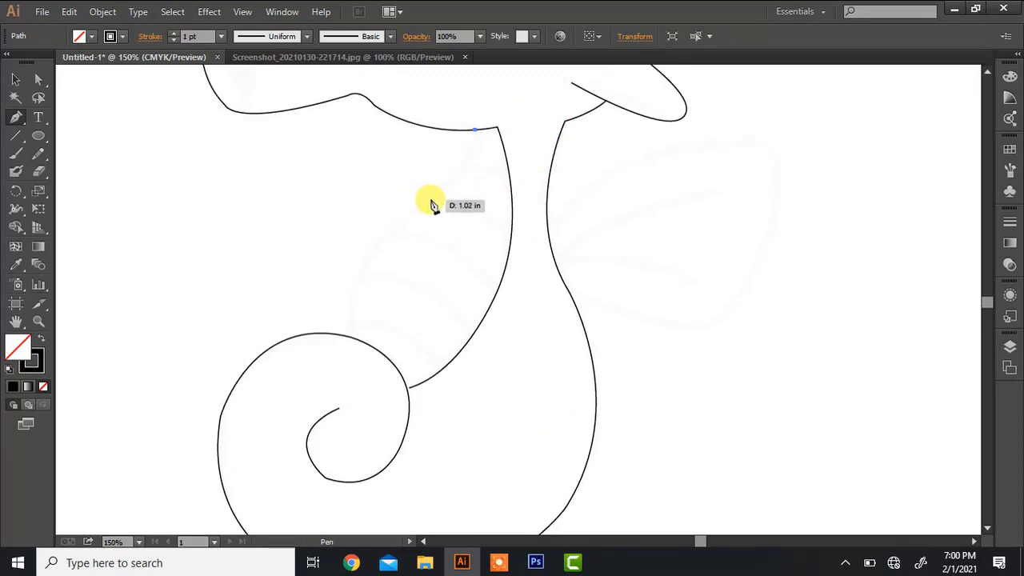
pyautogui.moveTo(408, 209); pyautogui.dragTo(391, 221)
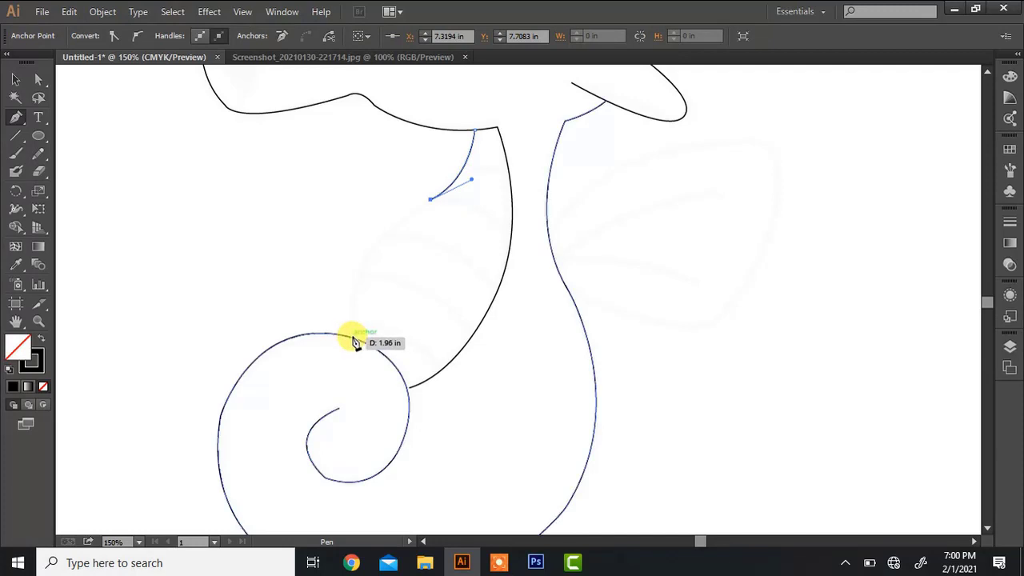
pyautogui.moveTo(350, 336); pyautogui.dragTo(359, 428)
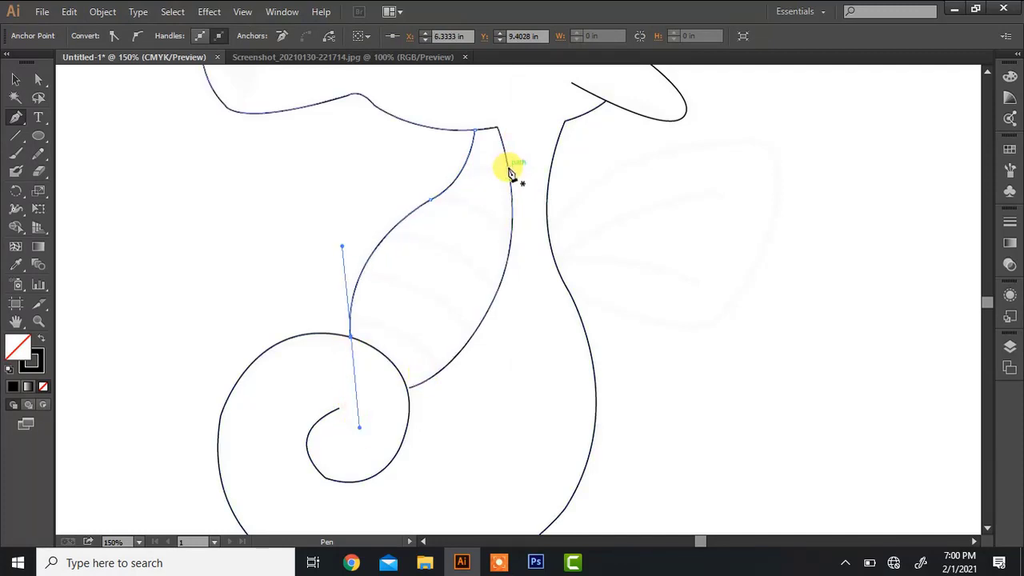
# Draw the two uppermost curved stripes across the belly, each joining its outer contour to the inner belly line
pyautogui.click(509, 168)
pyautogui.moveTo(467, 162); pyautogui.dragTo(451, 149)
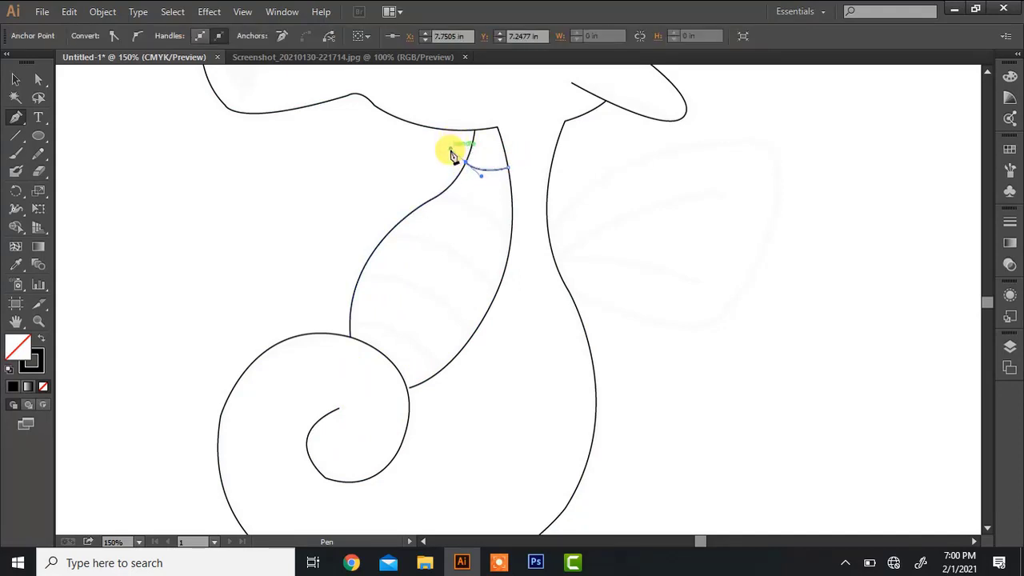
pyautogui.keyDown('ctrl'); pyautogui.click(436, 197); pyautogui.keyUp('ctrl')
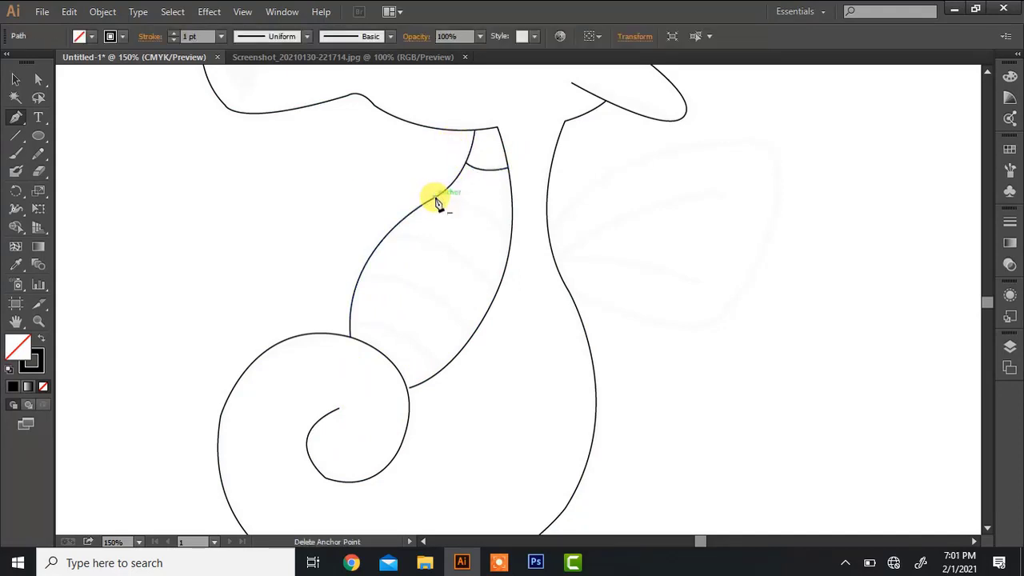
pyautogui.click(510, 237)
pyautogui.hotkey('ctrl', 'z')
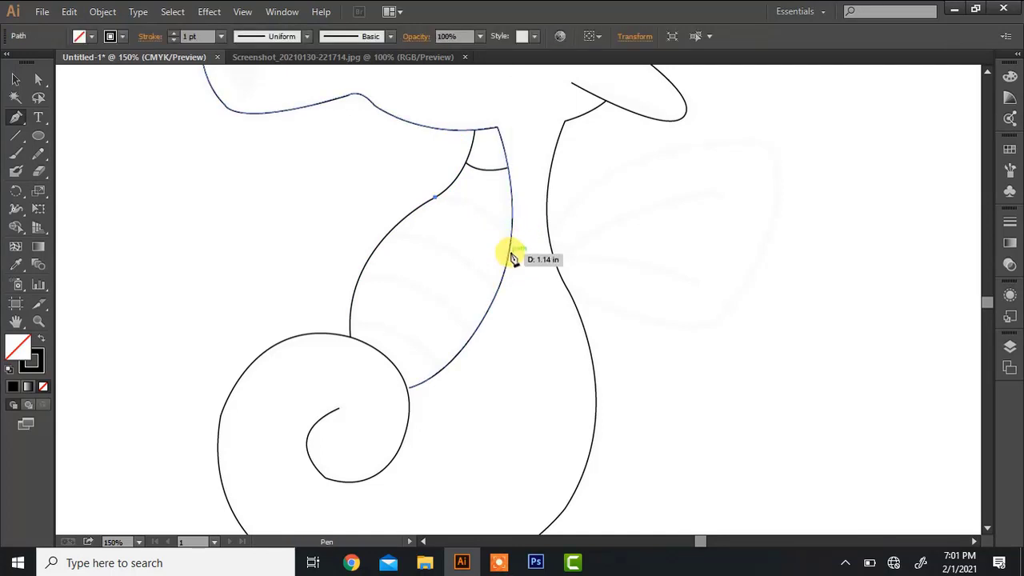
pyautogui.moveTo(533, 278); pyautogui.dragTo(500, 292)
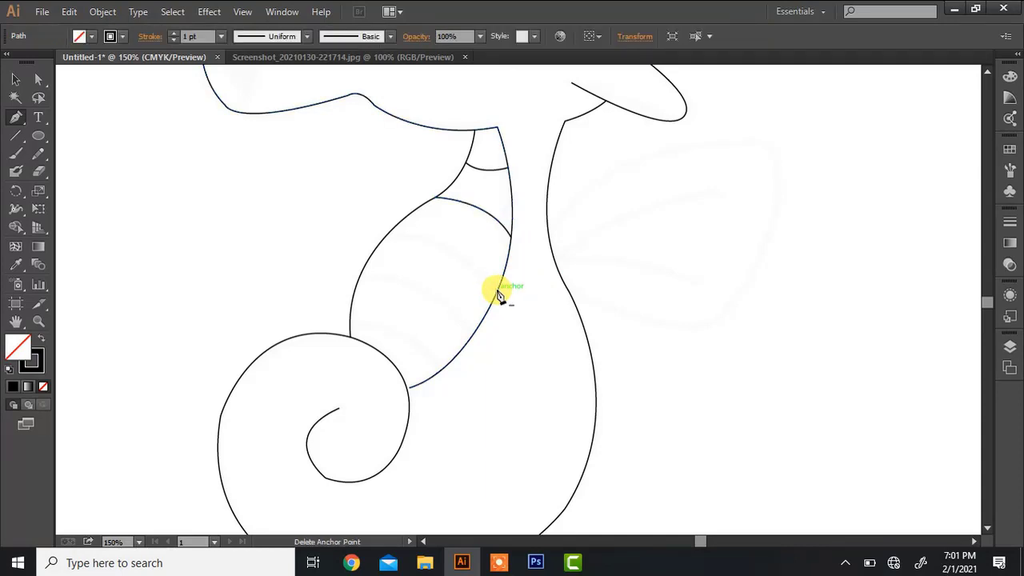
# Draw the three remaining curved stripes across the belly, each joining its outer contour to the inner belly line, down to the tail curl
pyautogui.moveTo(389, 232); pyautogui.dragTo(315, 239)
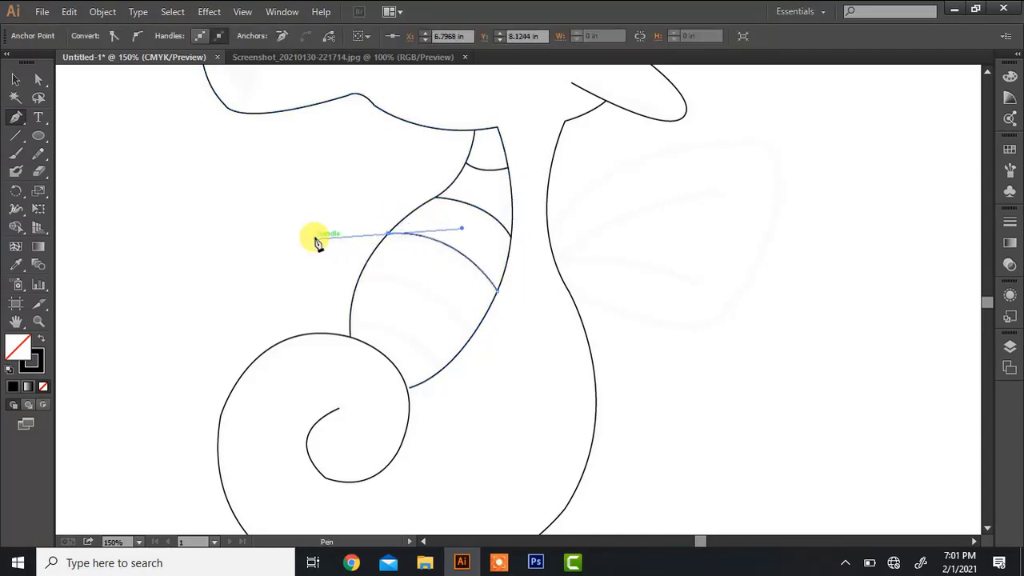
pyautogui.press('p')
pyautogui.click(360, 276)
pyautogui.click(360, 278)
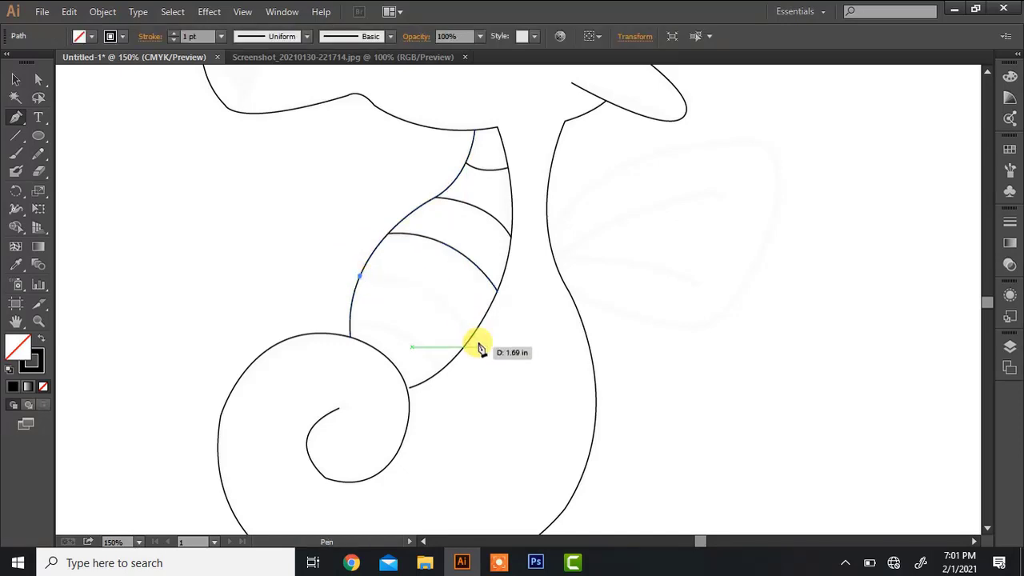
pyautogui.moveTo(472, 332); pyautogui.dragTo(506, 395)
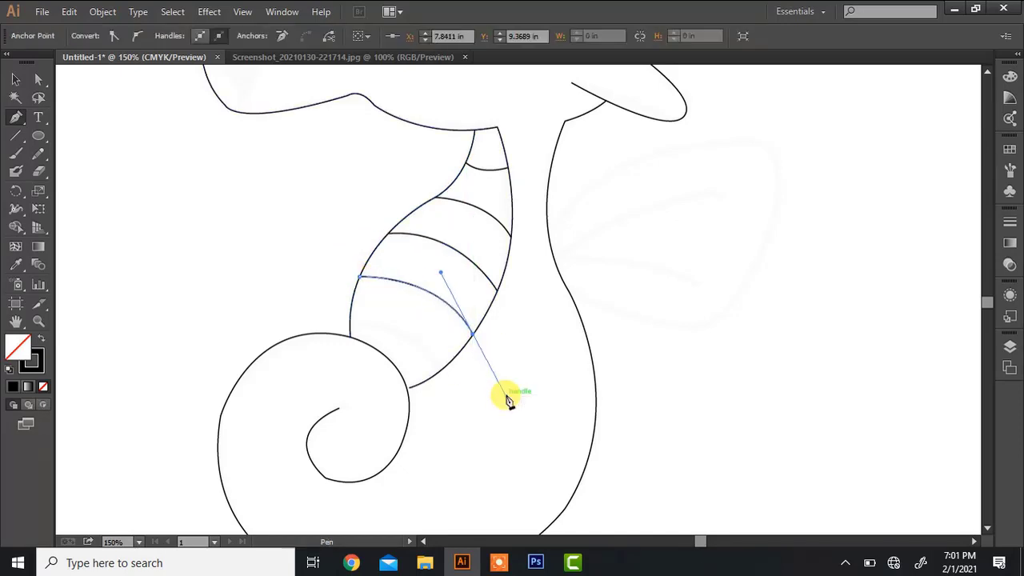
pyautogui.click(440, 373)
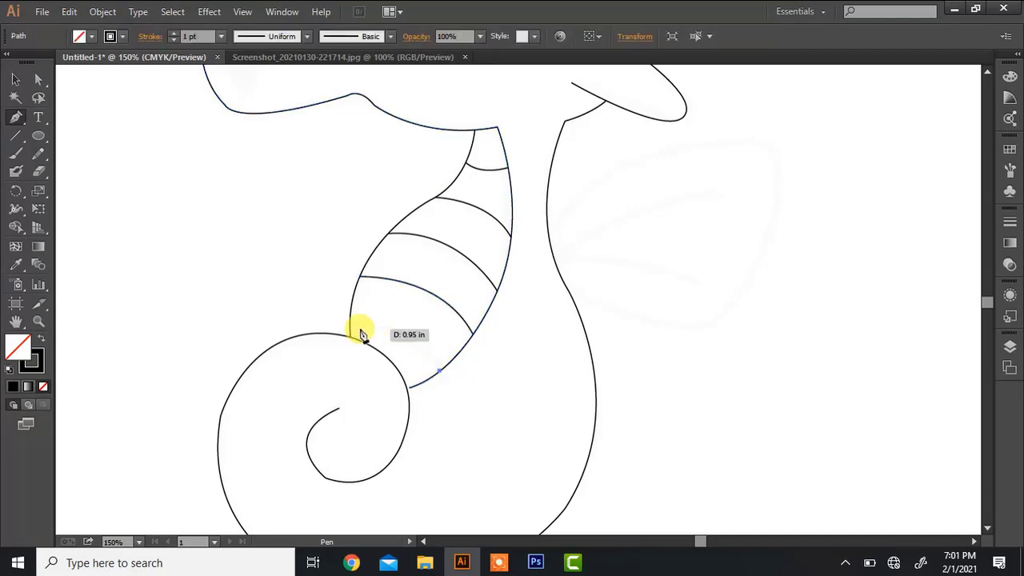
pyautogui.moveTo(352, 326); pyautogui.dragTo(287, 323)
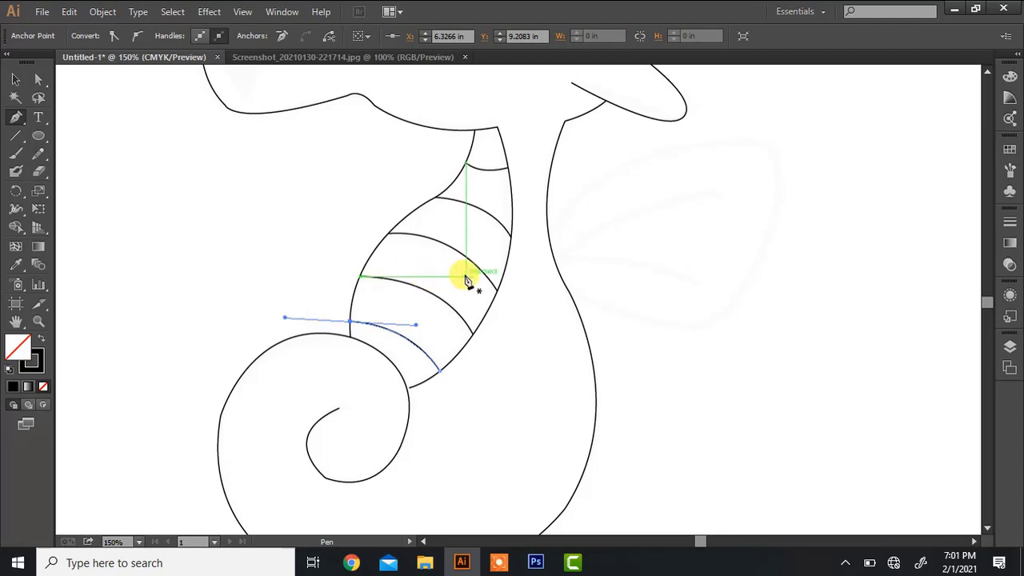
# Trace the back fin's upper edge from the body, around its rounded tip and down the outer edge to the lower corner
pyautogui.moveTo(547, 233)
pyautogui.mouseDown()
pyautogui.moveTo(704, 160)
pyautogui.moveTo(809, 133)
pyautogui.moveTo(860, 138)
pyautogui.mouseUp()
pyautogui.click(731, 139)
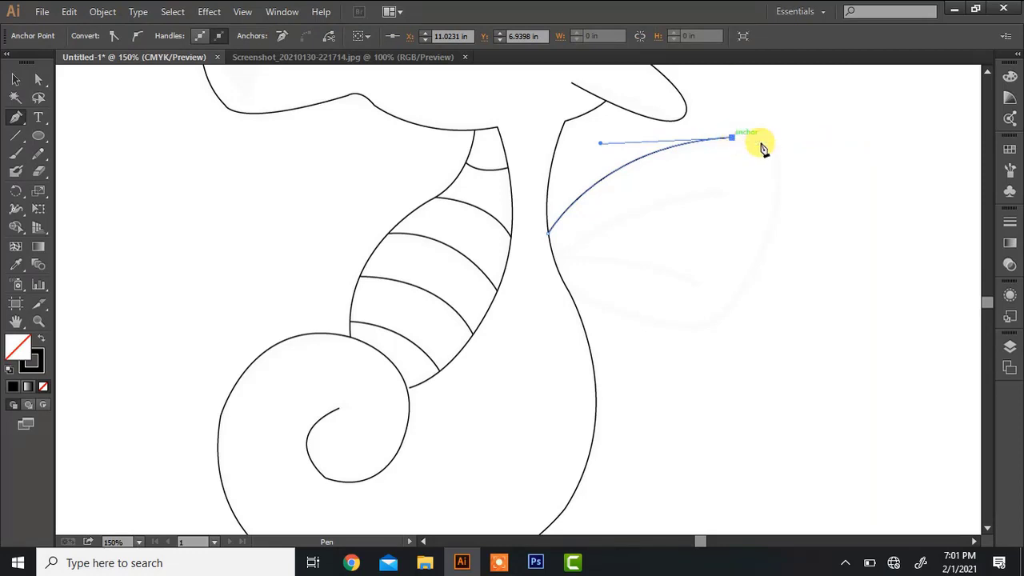
pyautogui.moveTo(779, 175); pyautogui.dragTo(779, 201)
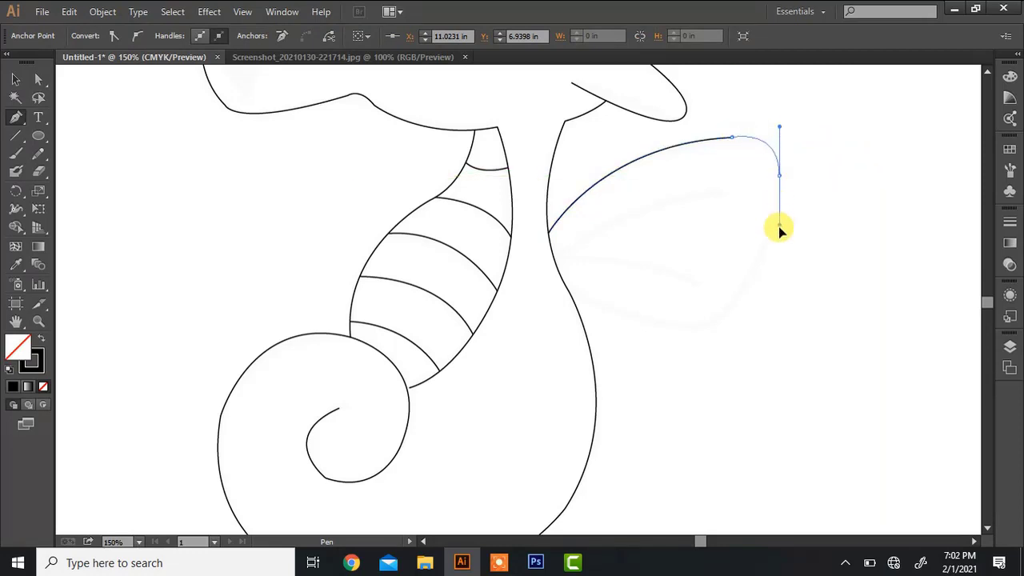
pyautogui.click(780, 176)
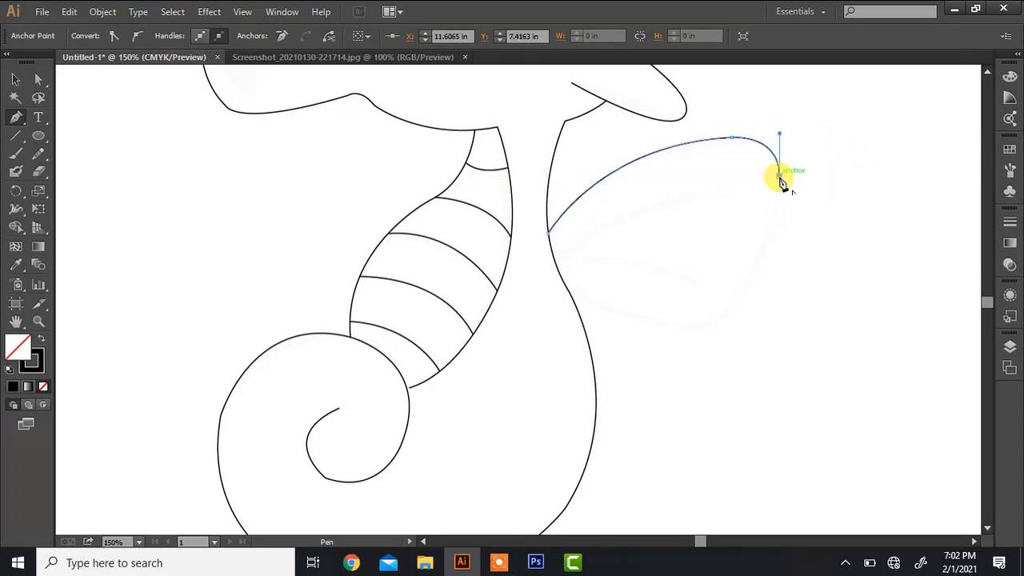
pyautogui.moveTo(708, 327); pyautogui.dragTo(640, 373)
pyautogui.click(708, 326)
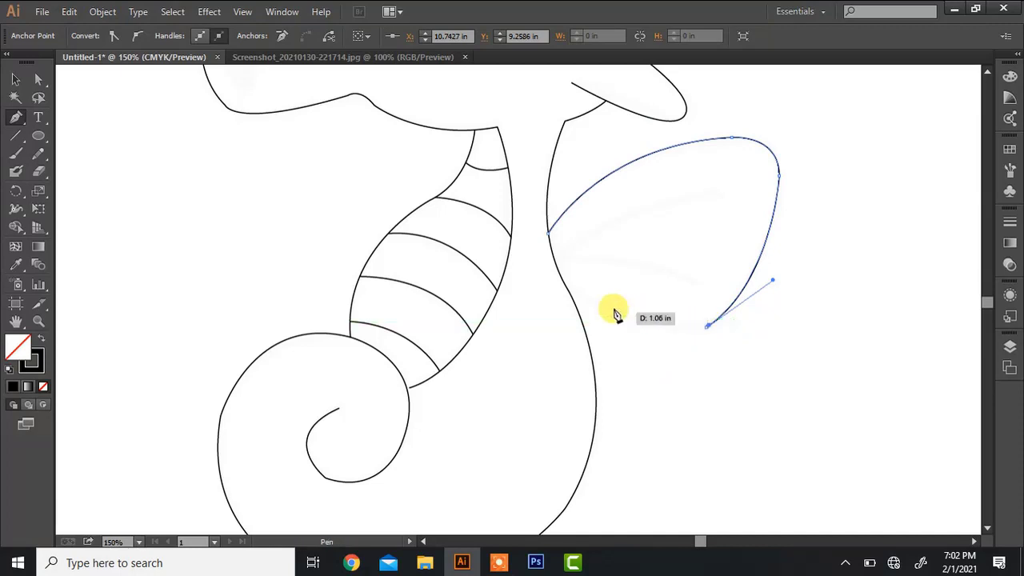
pyautogui.click(565, 288)
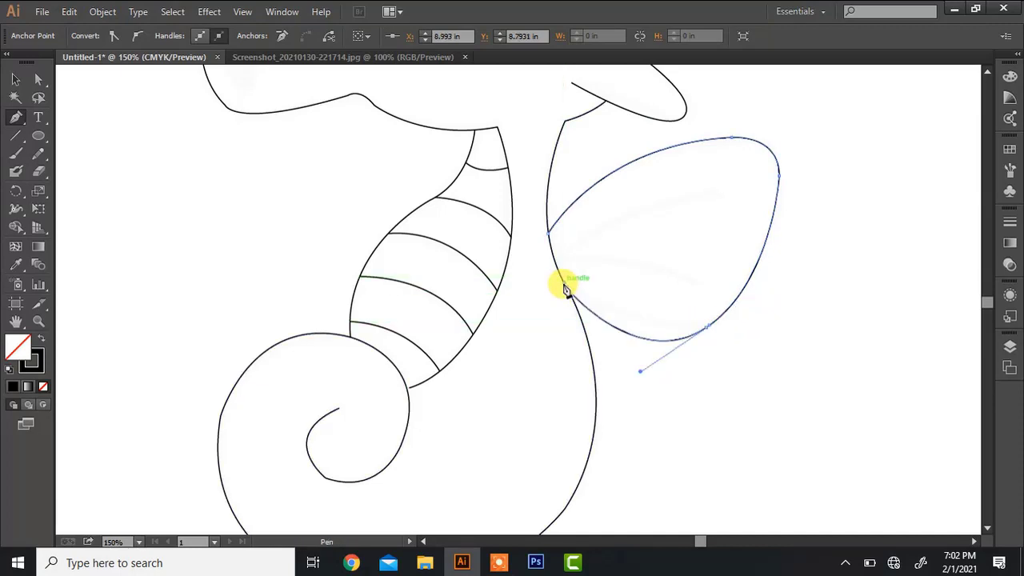
pyautogui.moveTo(565, 288); pyautogui.dragTo(635, 264)
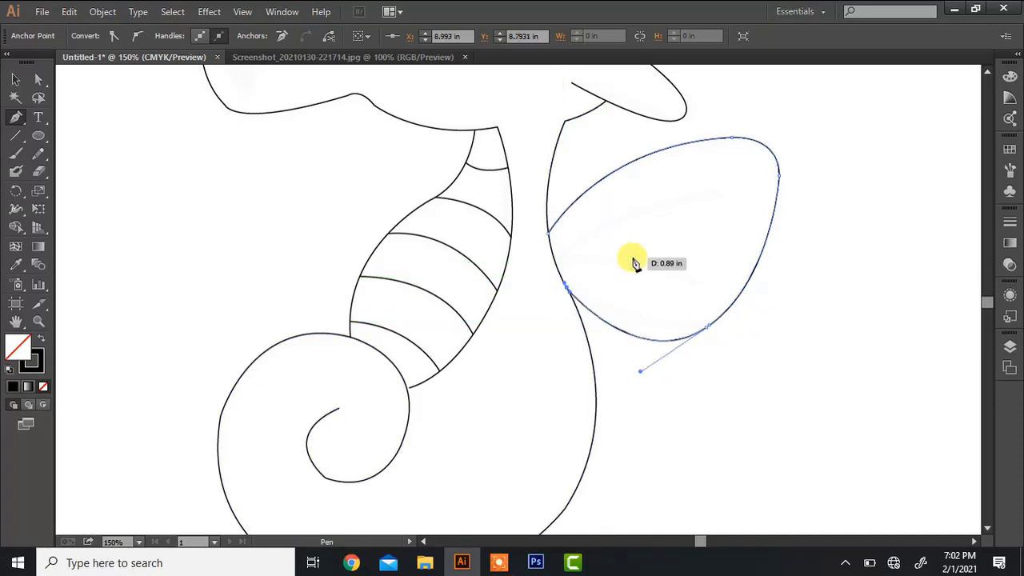
pyautogui.hotkey('ctrl', 'z')
pyautogui.hotkey('ctrl', 'z')
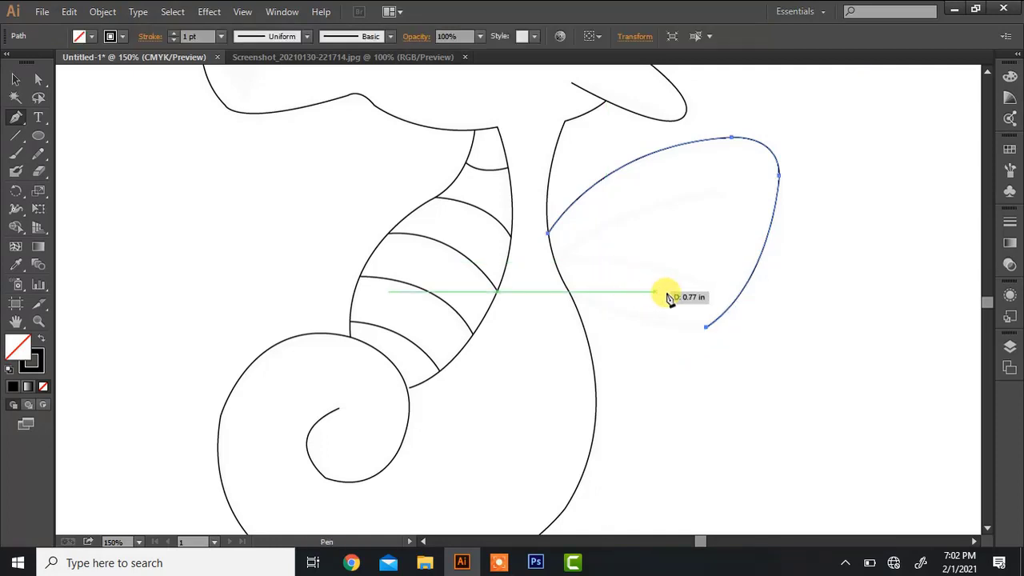
# Join the fin's lower edge back to the body with a curve and draw two curved ribs inside the fin from one point on the body
pyautogui.moveTo(571, 293); pyautogui.dragTo(652, 265)
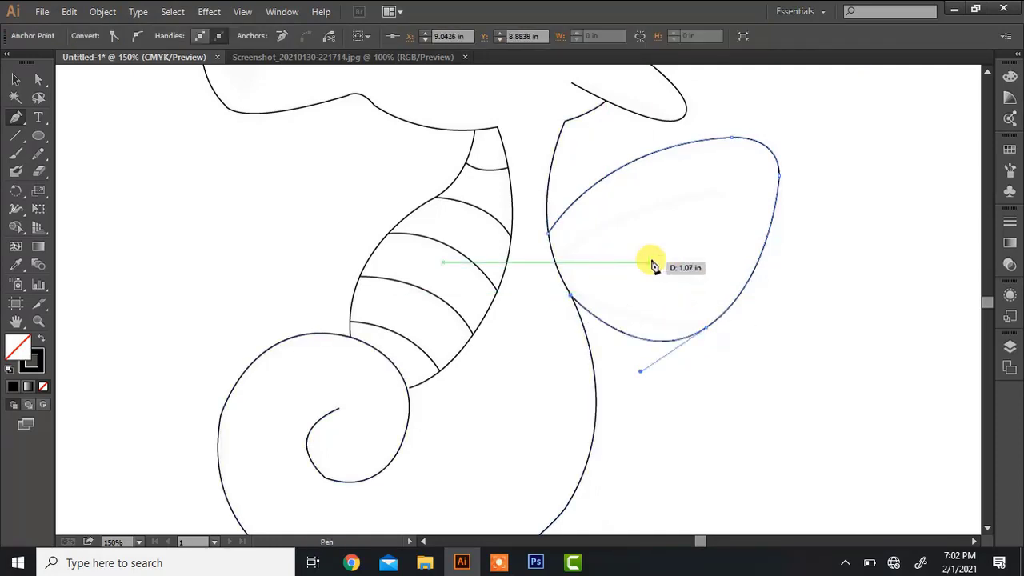
pyautogui.click(723, 191)
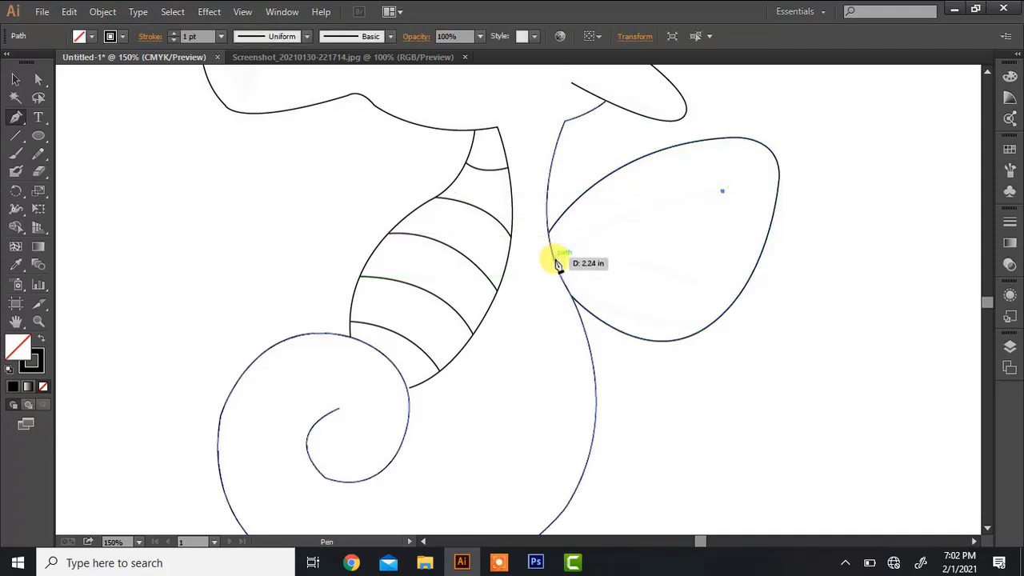
pyautogui.moveTo(555, 266); pyautogui.dragTo(520, 311)
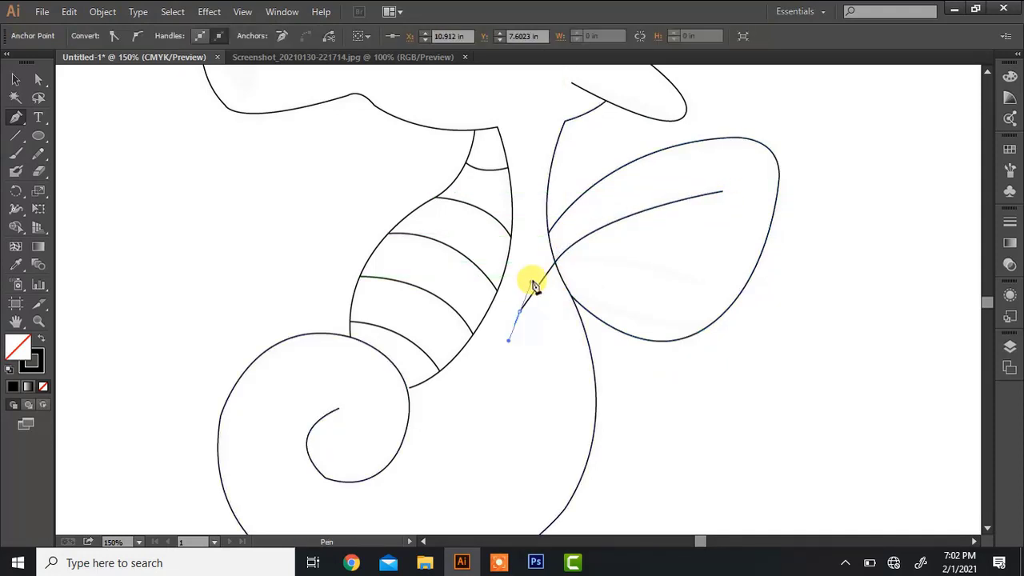
pyautogui.click(556, 265)
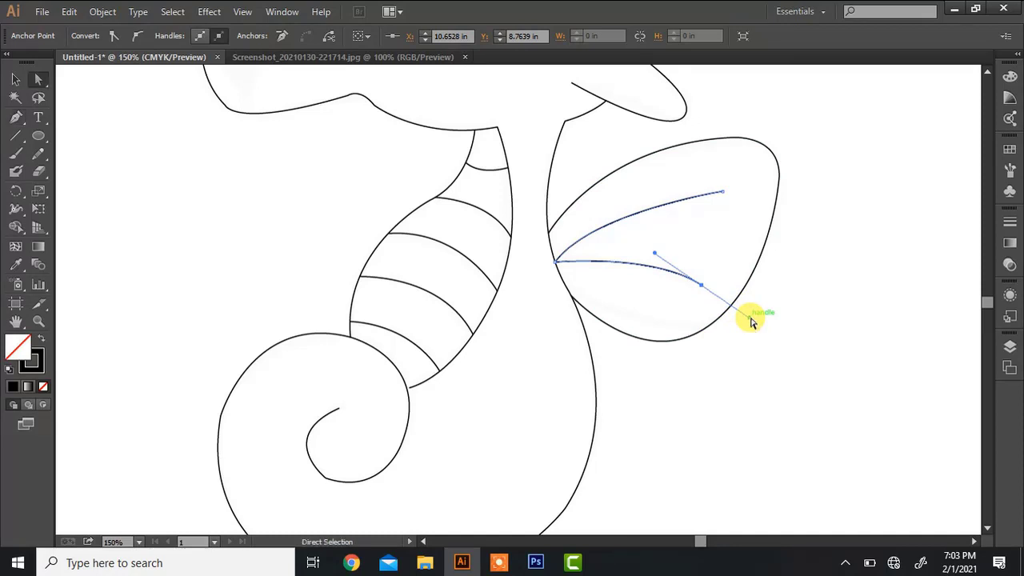
# Nudge the lower endpoint of the inner belly line onto the outline of the tail curl
pyautogui.click(411, 389)
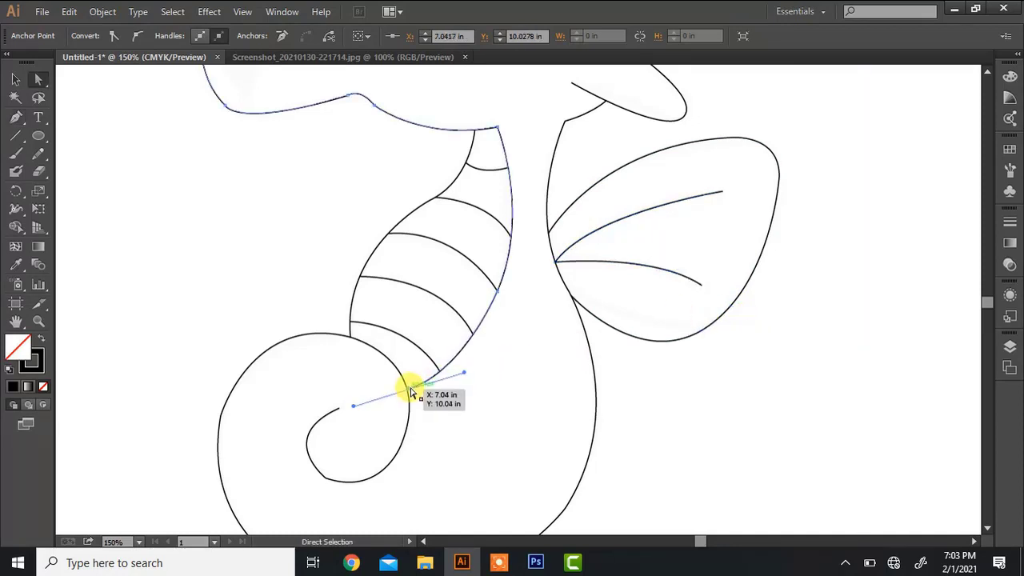
pyautogui.press('Left')
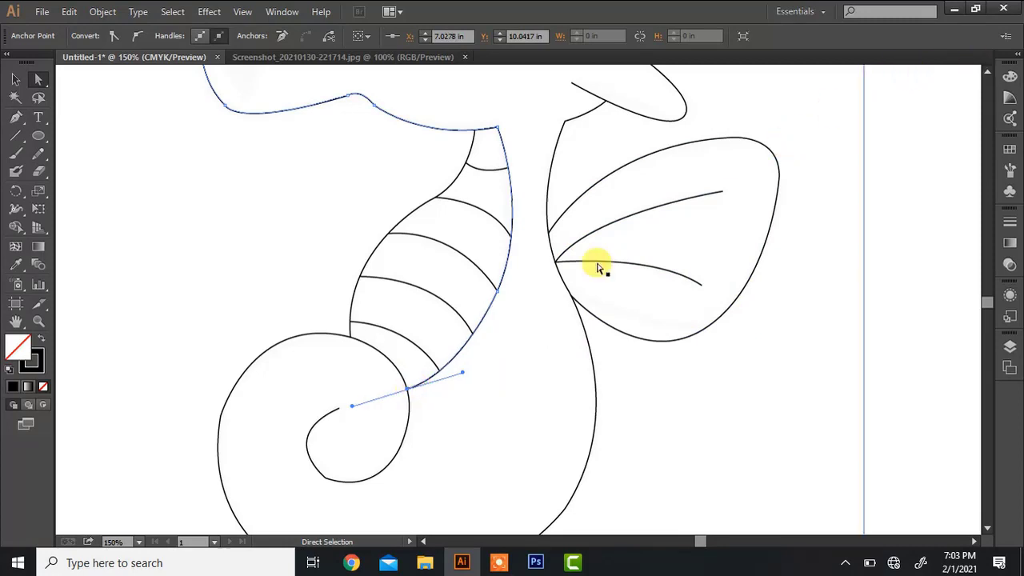
pyautogui.click(569, 268)
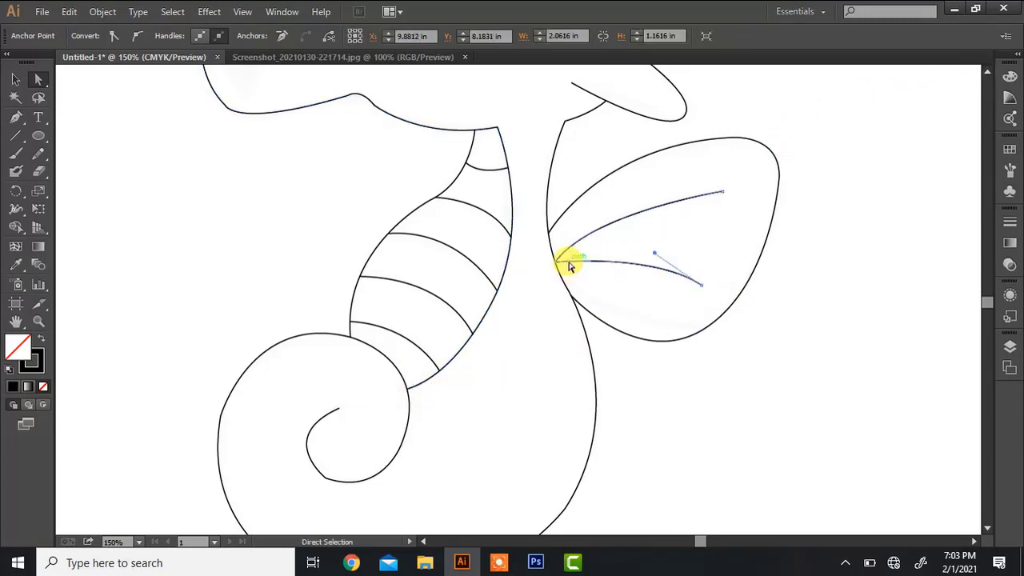
# Draw a tall elliptical nostril at the front of the snout and give it a black fill with no stroke
pyautogui.click(987, 71)
pyautogui.click(987, 71)
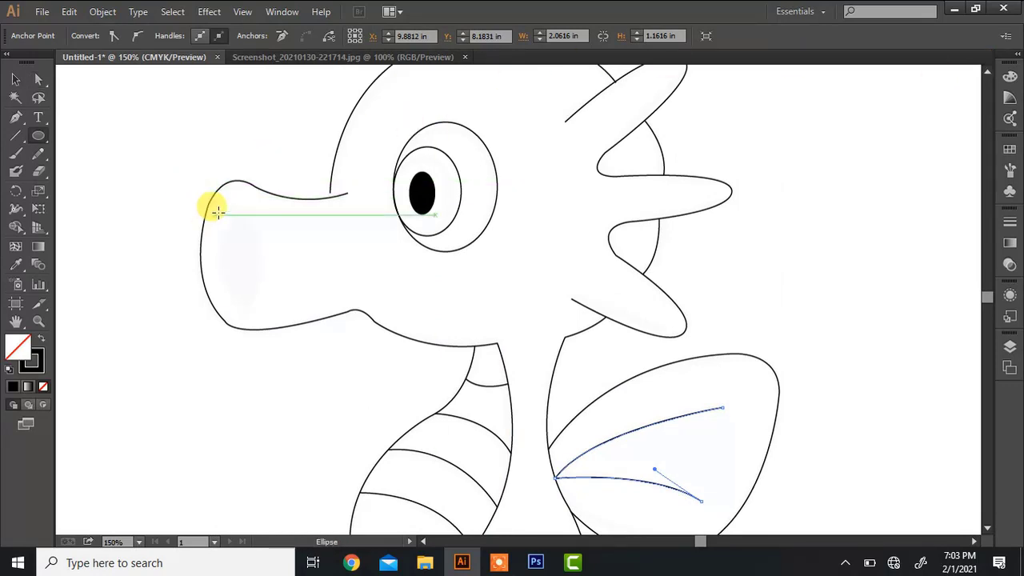
pyautogui.moveTo(221, 214); pyautogui.dragTo(258, 304)
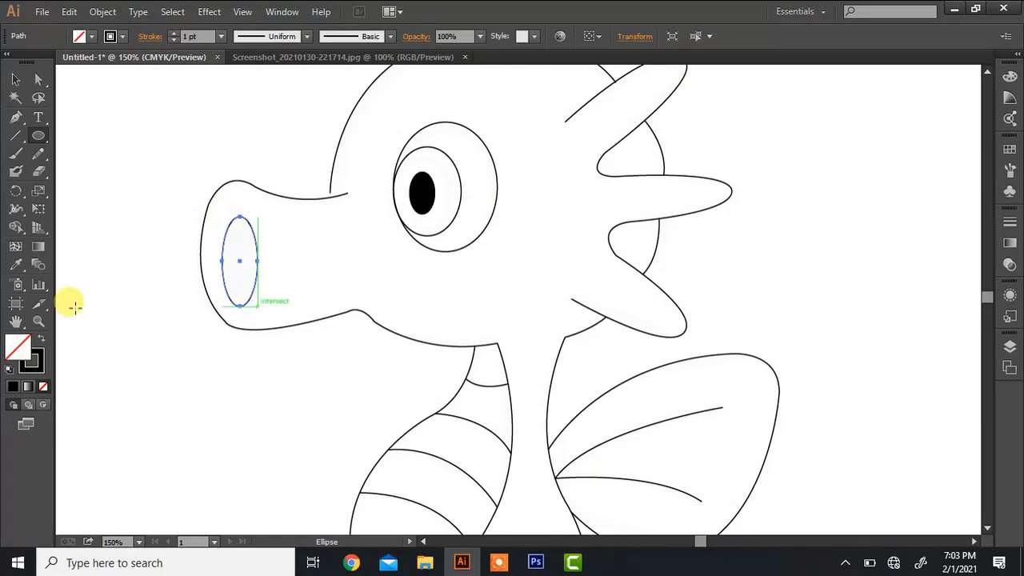
pyautogui.click(40, 338)
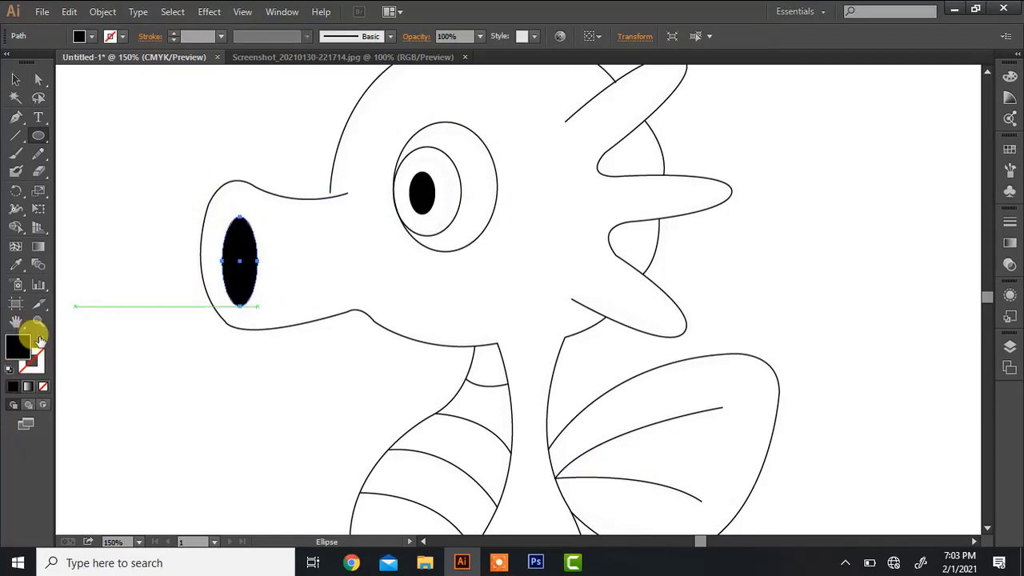
# Draw an unfilled, black-stroked curve along the nostril's inner edge and shift the black ellipse slightly toward the snout's tip
pyautogui.press('p')
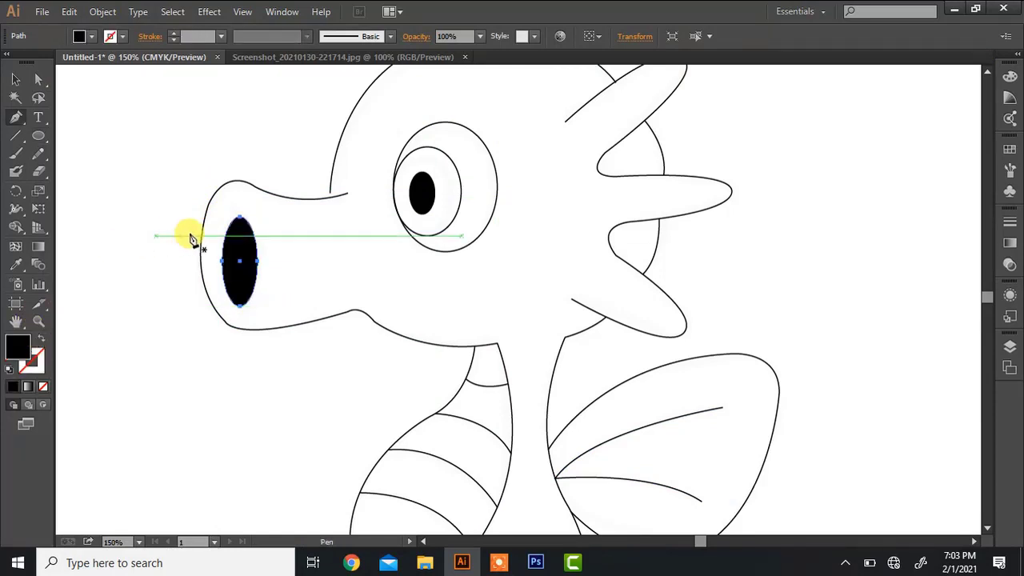
pyautogui.click(233, 209)
pyautogui.moveTo(240, 315)
pyautogui.mouseDown()
pyautogui.moveTo(206, 402)
pyautogui.moveTo(196, 392)
pyautogui.mouseUp()
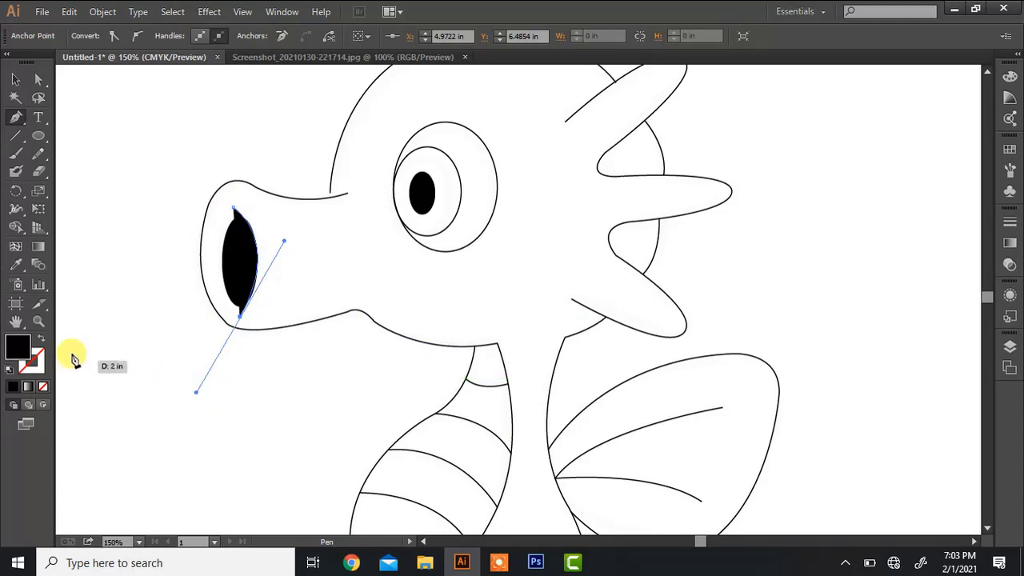
pyautogui.click(42, 347)
pyautogui.press('v')
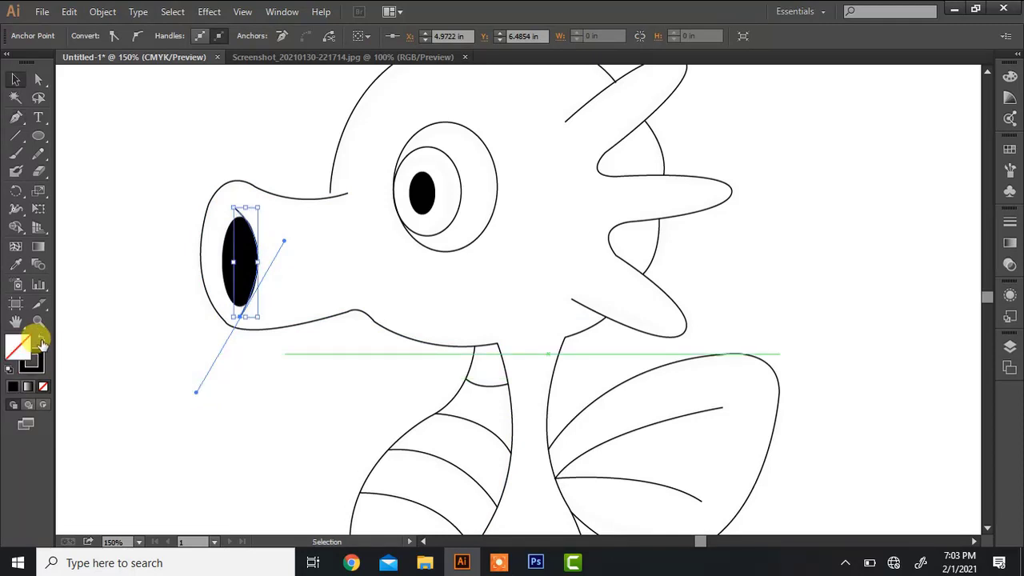
pyautogui.click(424, 192)
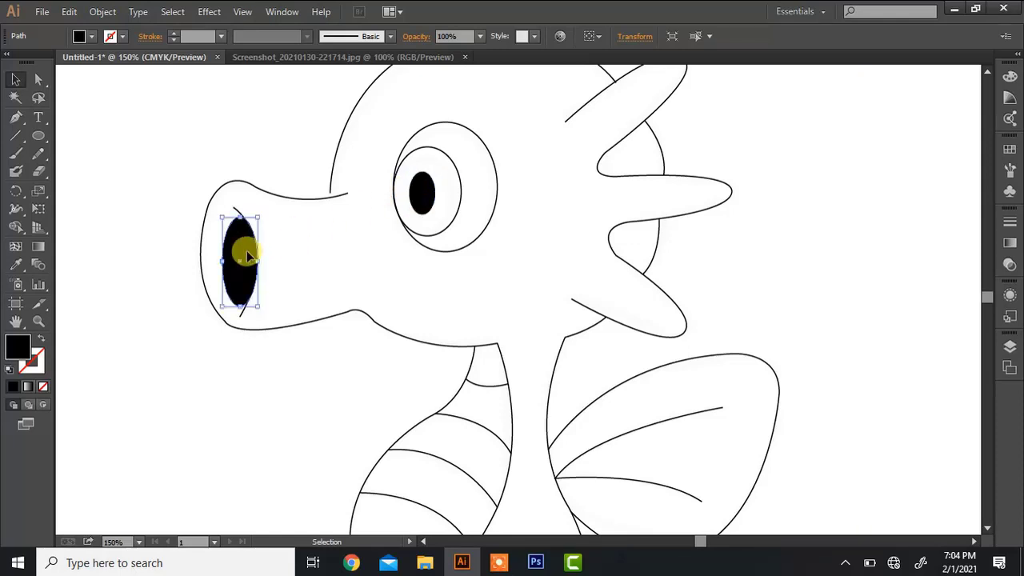
pyautogui.click(421, 192)
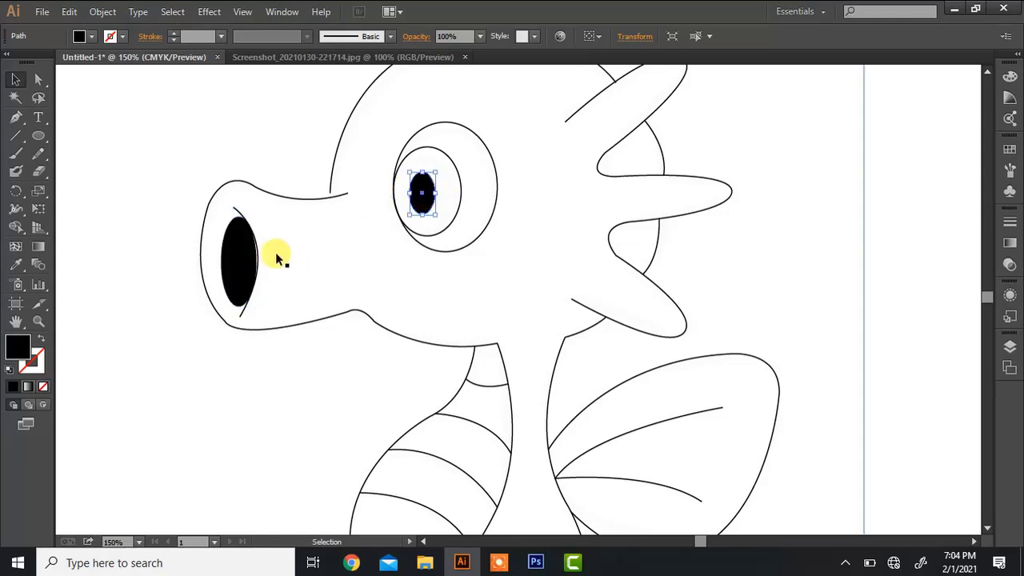
# Adjust the curve handle at the head arc's end beside the upper crest spike to make the arc slightly fuller
pyautogui.press('a')
pyautogui.click(673, 123)
pyautogui.click(660, 146)
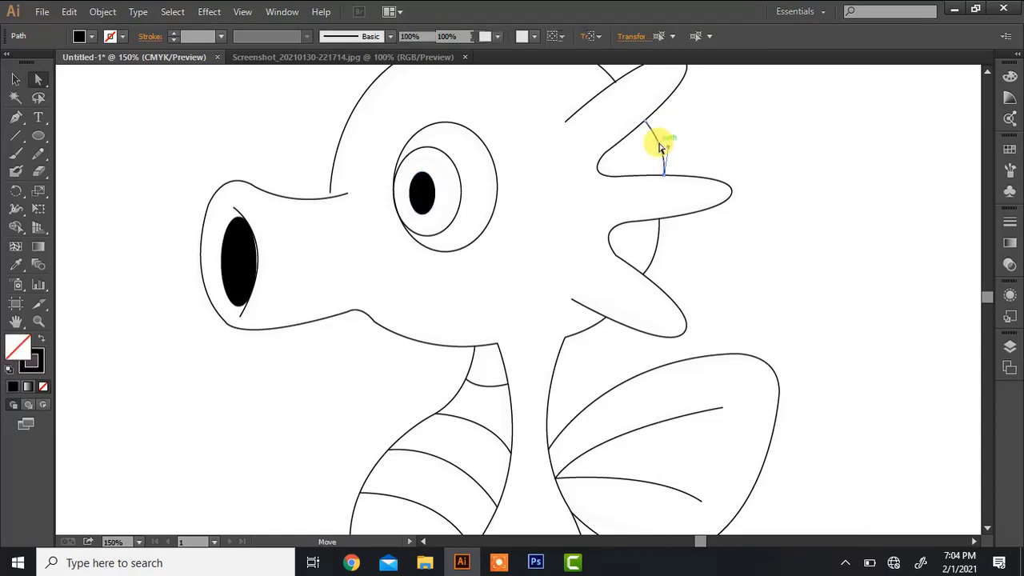
pyautogui.click(986, 74)
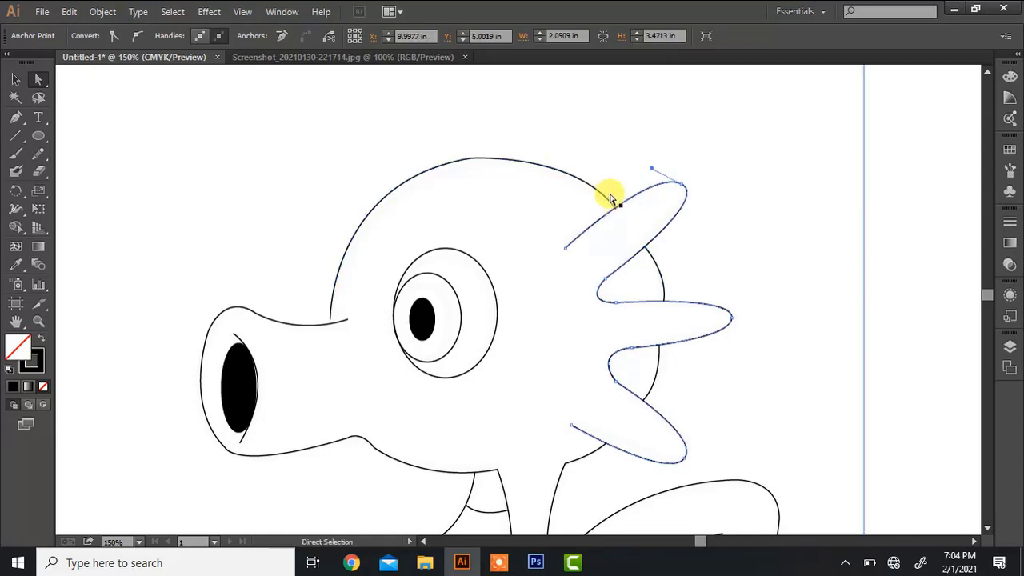
pyautogui.click(616, 214)
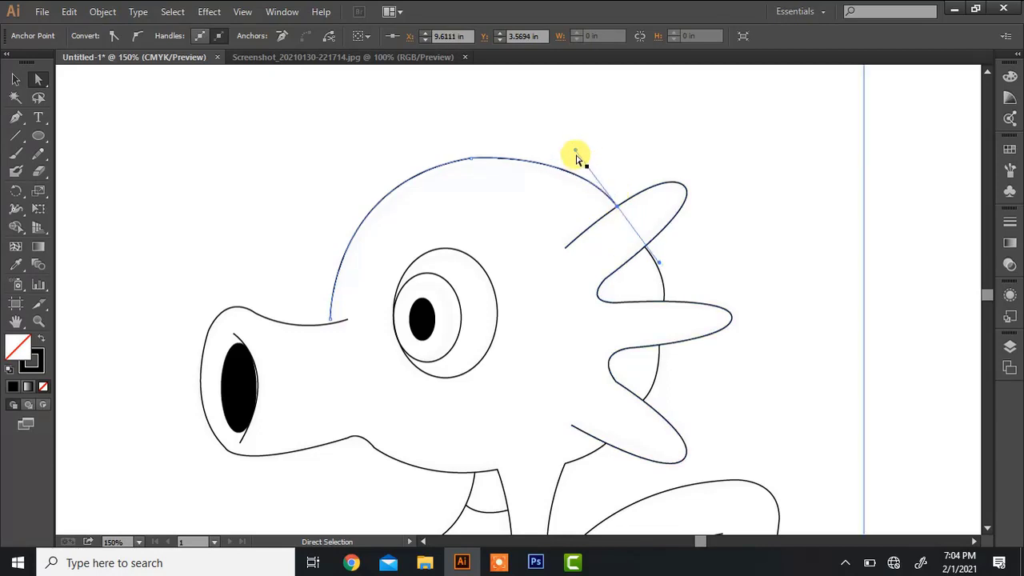
pyautogui.moveTo(575, 143); pyautogui.dragTo(575, 147)
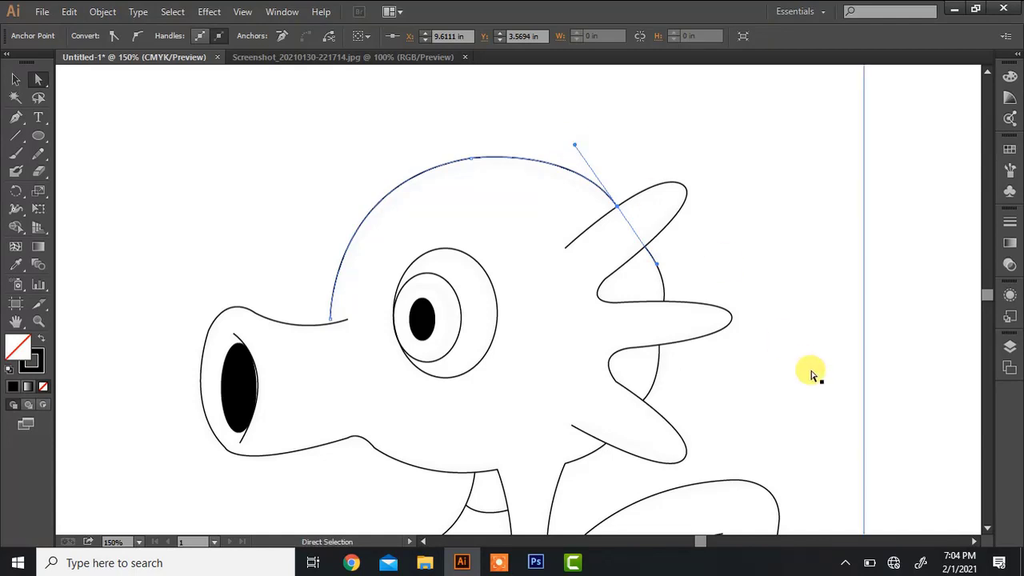
# Raise the forehead curve's handle slightly to round the head arc between the snout and the crown
pyautogui.scroll(-3, 978, 521)
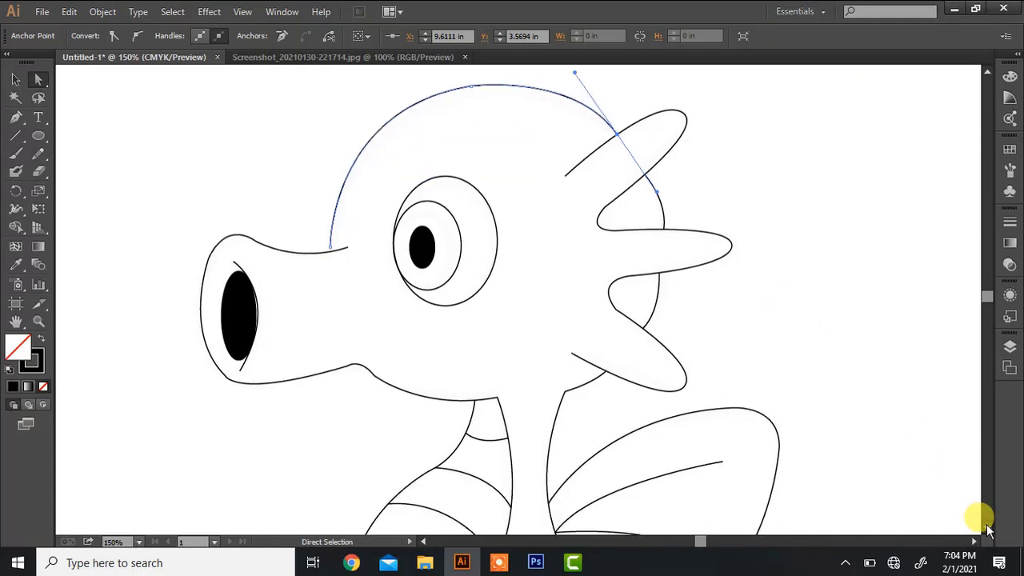
pyautogui.click(243, 296)
pyautogui.click(332, 213)
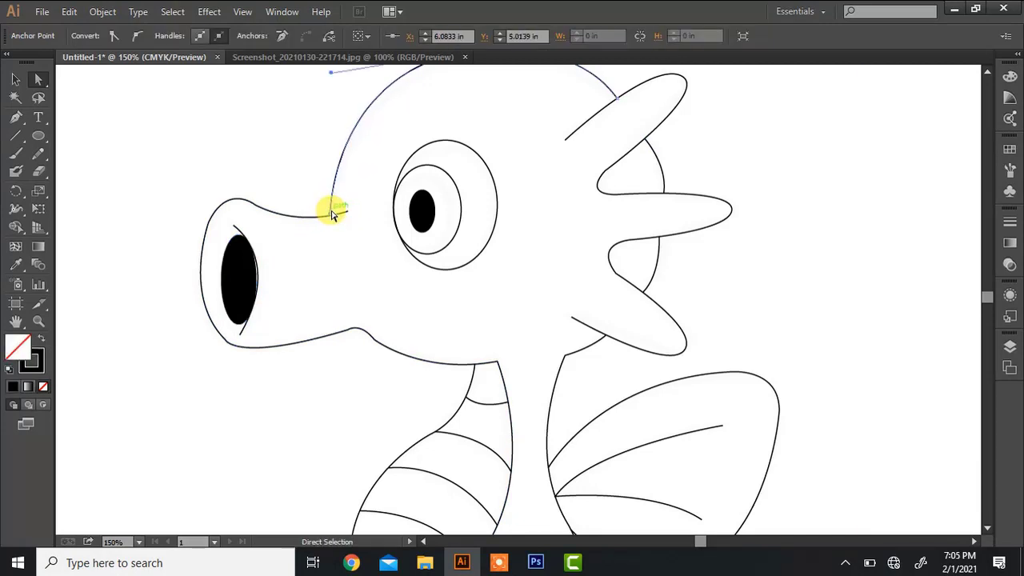
pyautogui.scroll(2, 1000, 70)
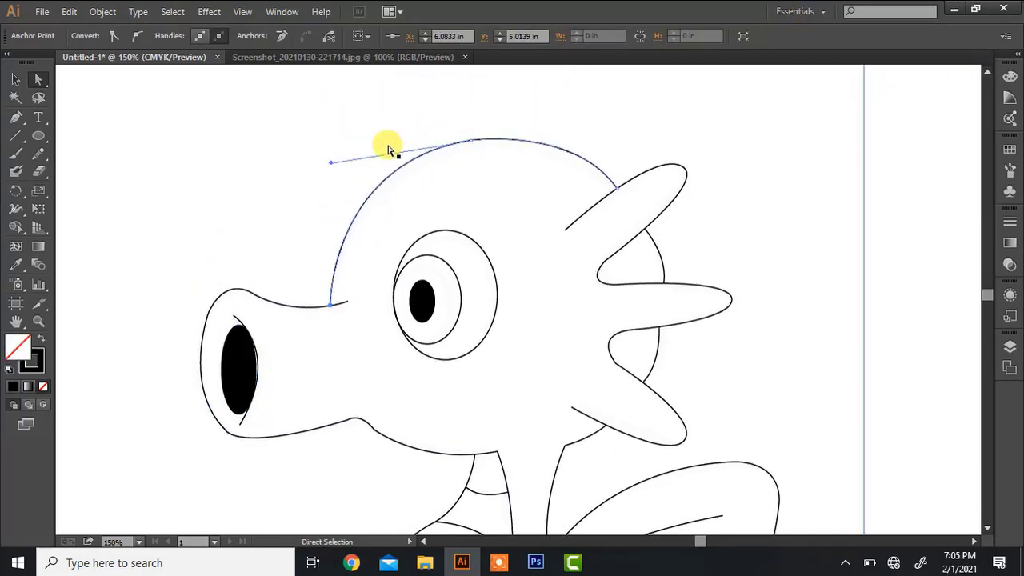
pyautogui.moveTo(330, 164); pyautogui.dragTo(331, 155)
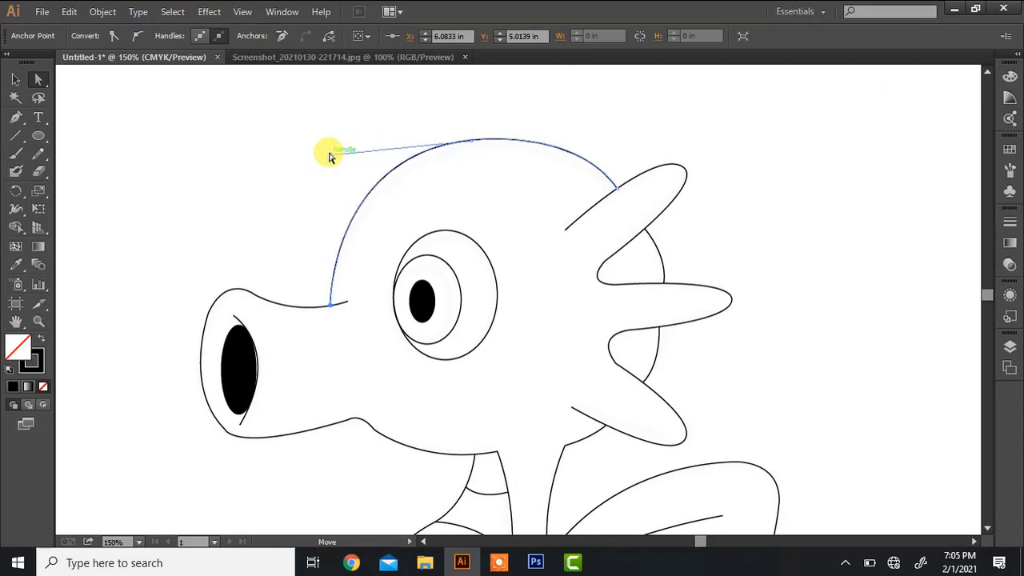
# Select all the seahorse's paths and set their stroke weight to 3 pt
pyautogui.click(424, 311)
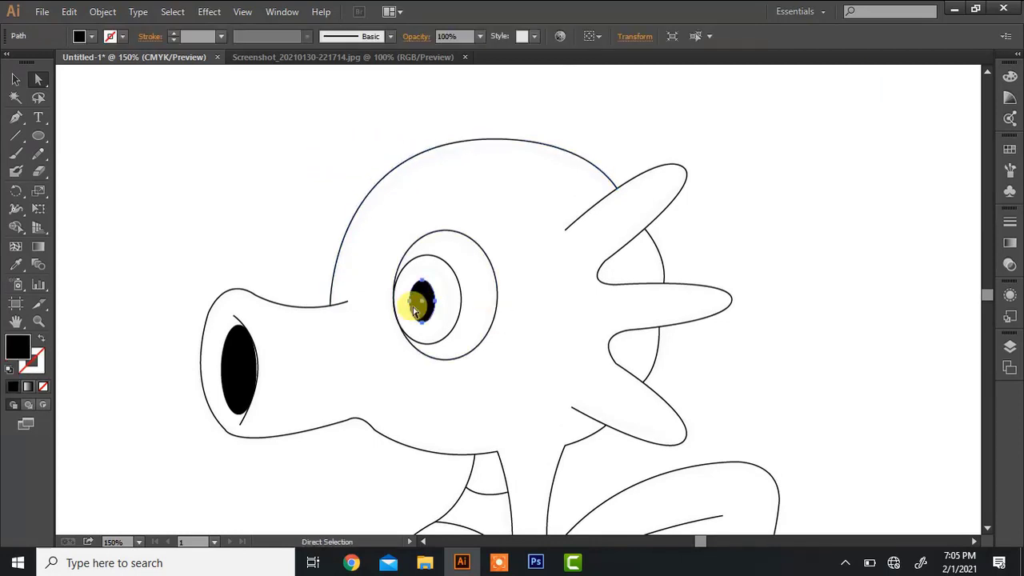
pyautogui.click(264, 349)
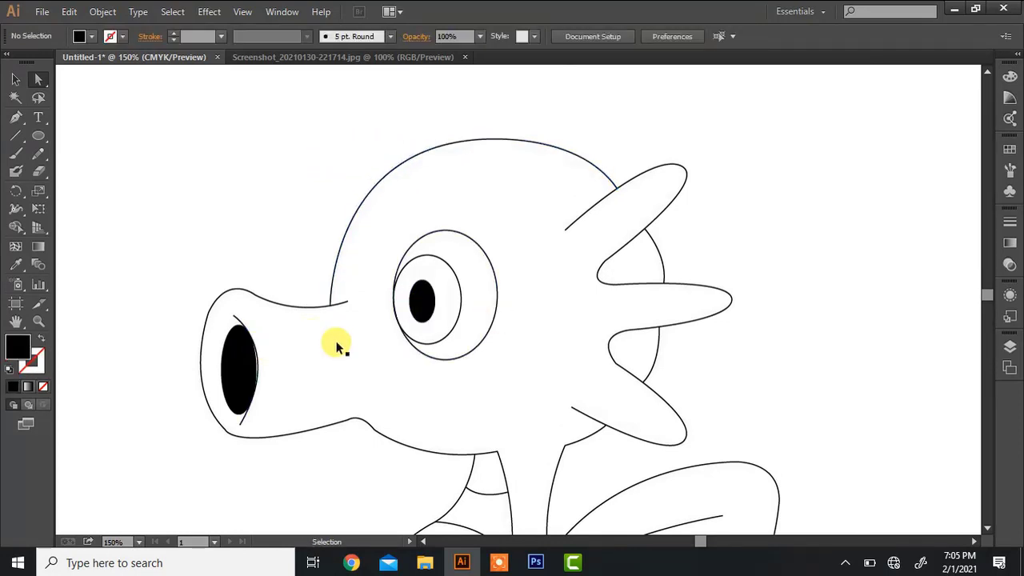
pyautogui.hotkey('ctrl', '-')
pyautogui.hotkey('ctrl', '-')
pyautogui.hotkey('ctrl', '-')
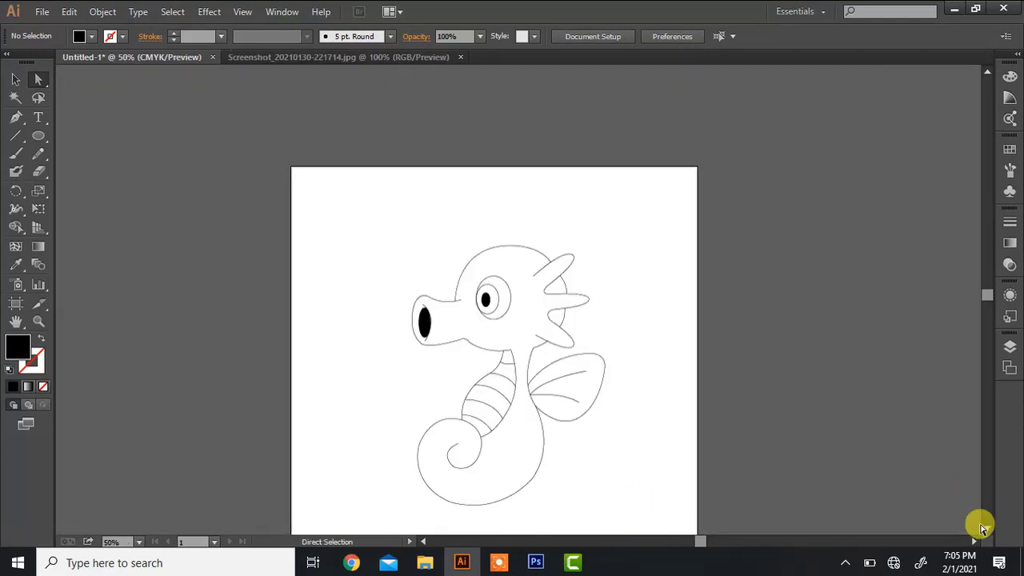
pyautogui.scroll(-3, 982, 528)
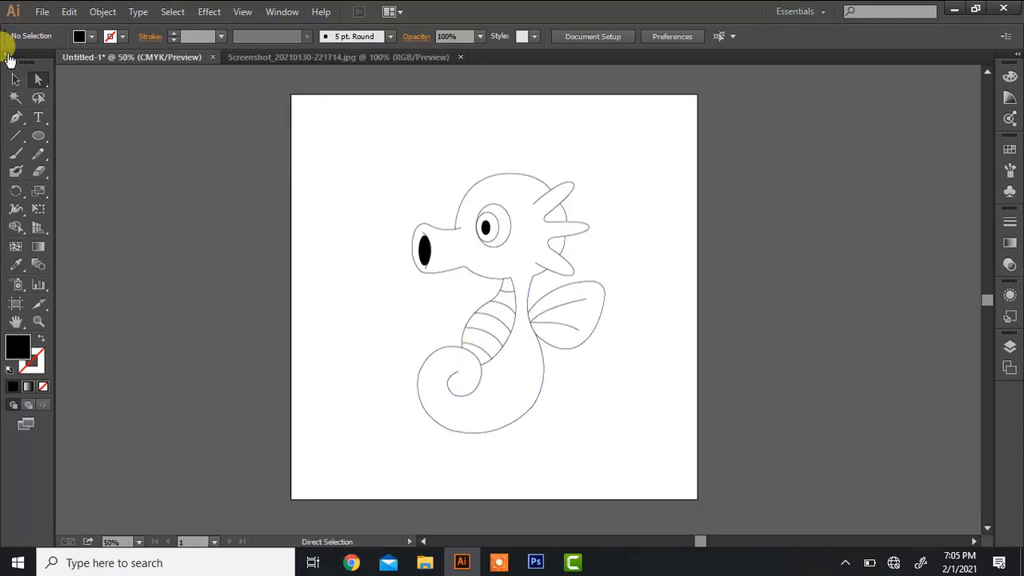
pyautogui.click(14, 78)
pyautogui.moveTo(323, 133); pyautogui.dragTo(665, 460)
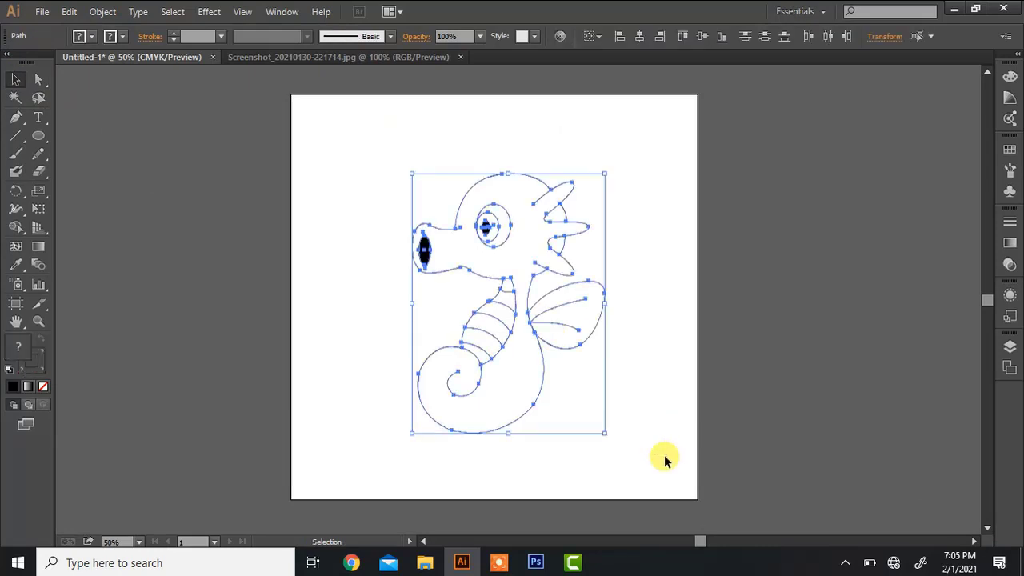
pyautogui.click(170, 35)
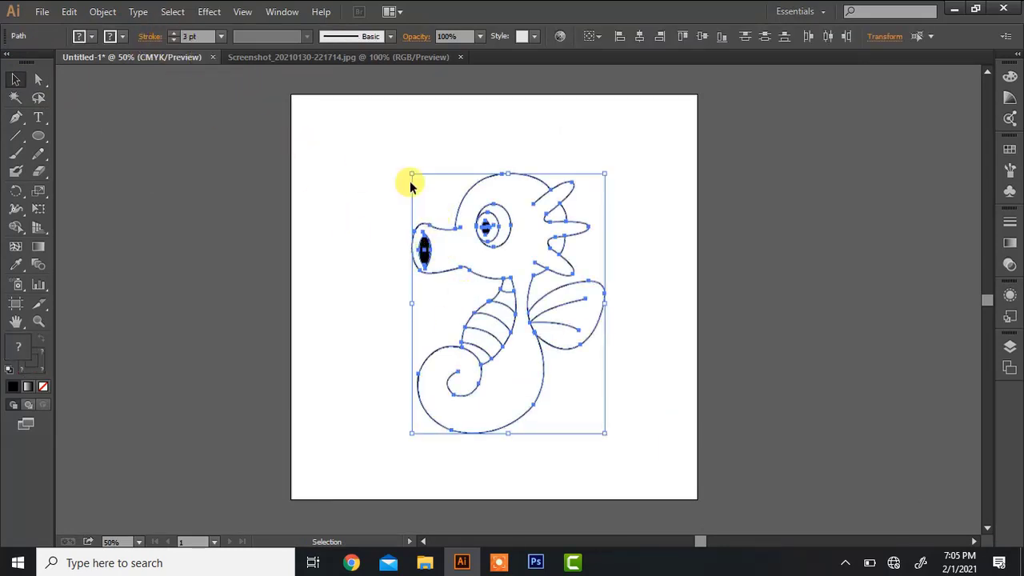
# Enlarge the whole seahorse toward the artboard's upper-left and lower-right corners, then deselect it
pyautogui.moveTo(411, 173); pyautogui.dragTo(387, 129)
pyautogui.moveTo(588, 368); pyautogui.dragTo(377, 146)
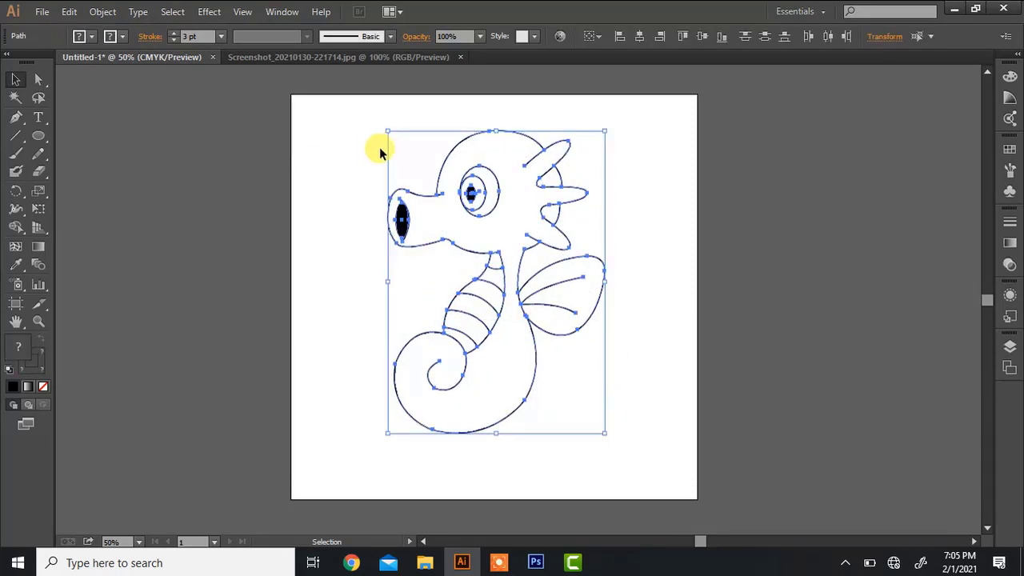
pyautogui.moveTo(606, 433); pyautogui.dragTo(619, 453)
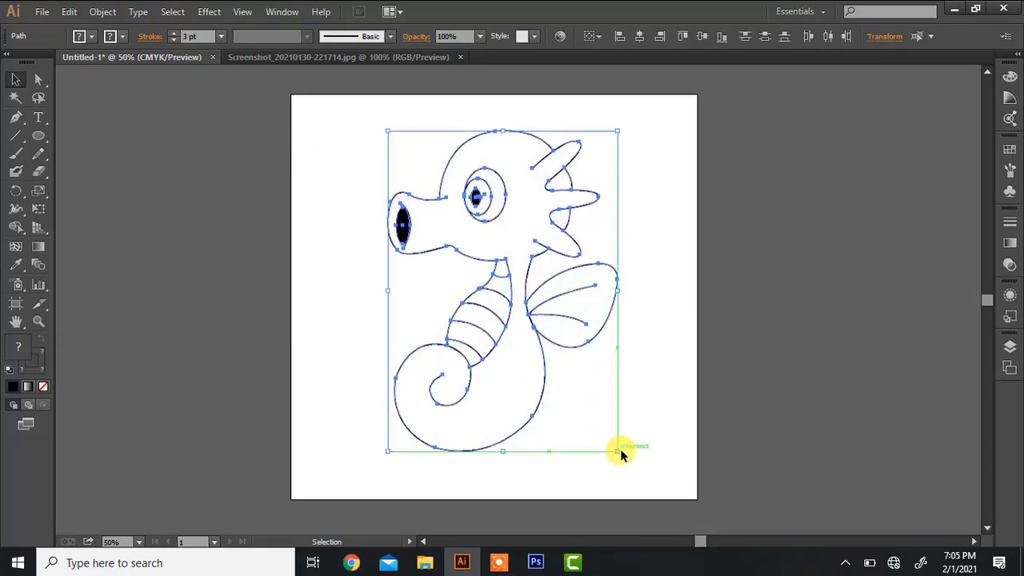
pyautogui.click(664, 424)
# Shift the shared anchor of the two fin veins slightly outward so it sits on the seahorse's back outline
pyautogui.hotkey('ctrl', '+')
pyautogui.hotkey('ctrl', '+')
pyautogui.hotkey('ctrl', '+')
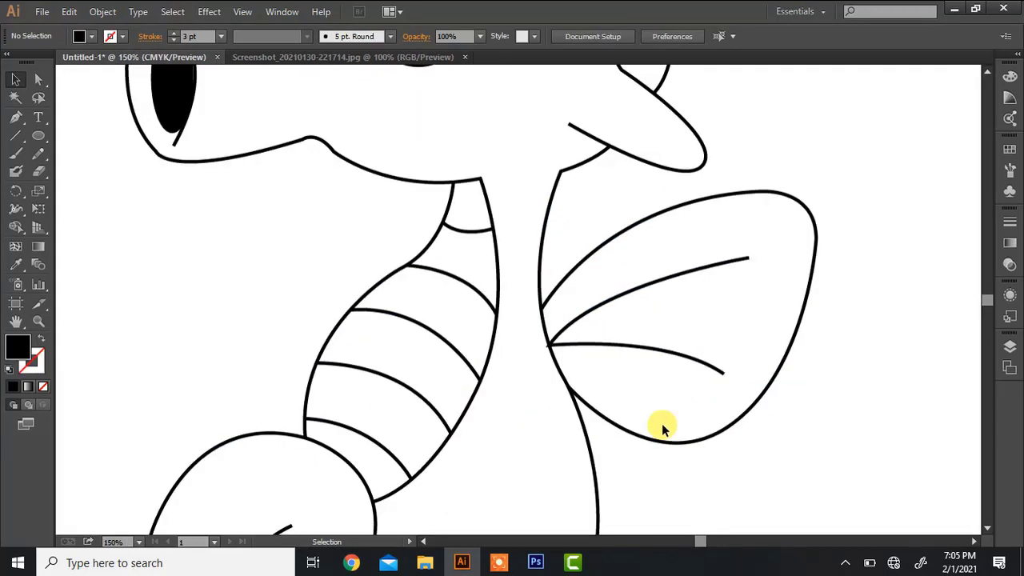
pyautogui.press('a')
pyautogui.click(551, 346)
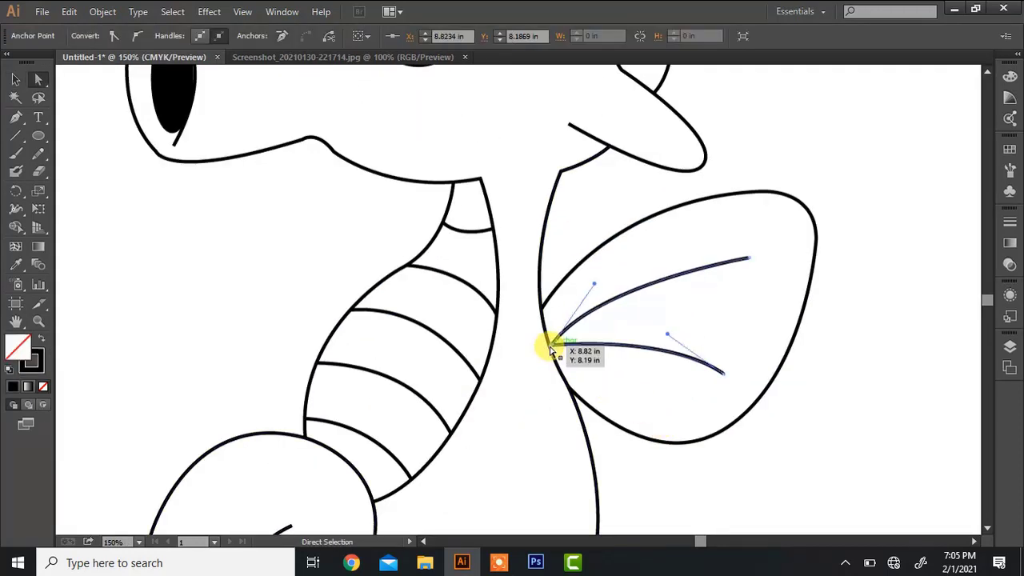
pyautogui.click(535, 390)
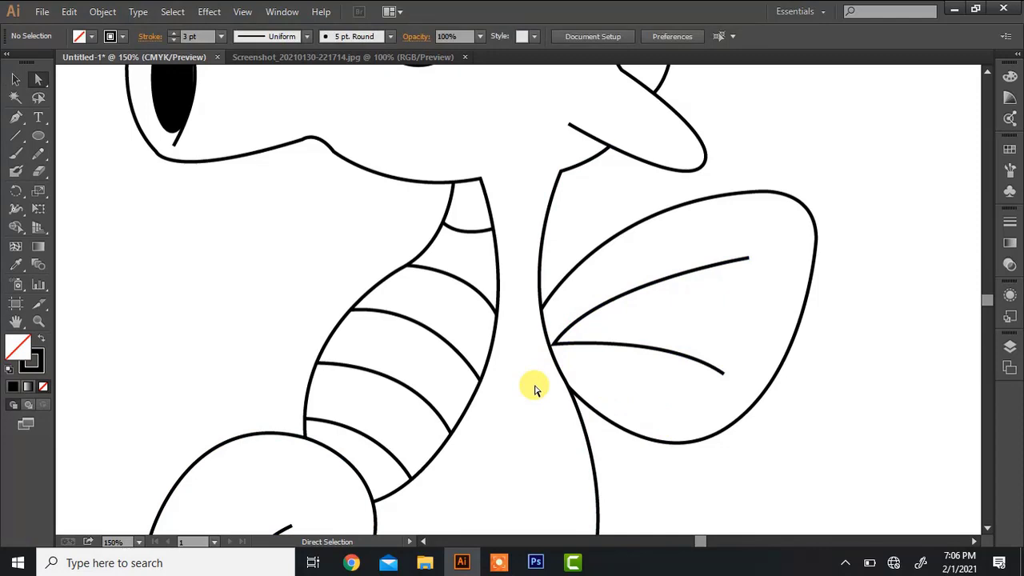
# Nudge the curve along the nostril's inner edge slightly toward the snout's tip so it hugs the black ellipse
pyautogui.click(986, 71)
pyautogui.click(986, 71)
pyautogui.click(986, 70)
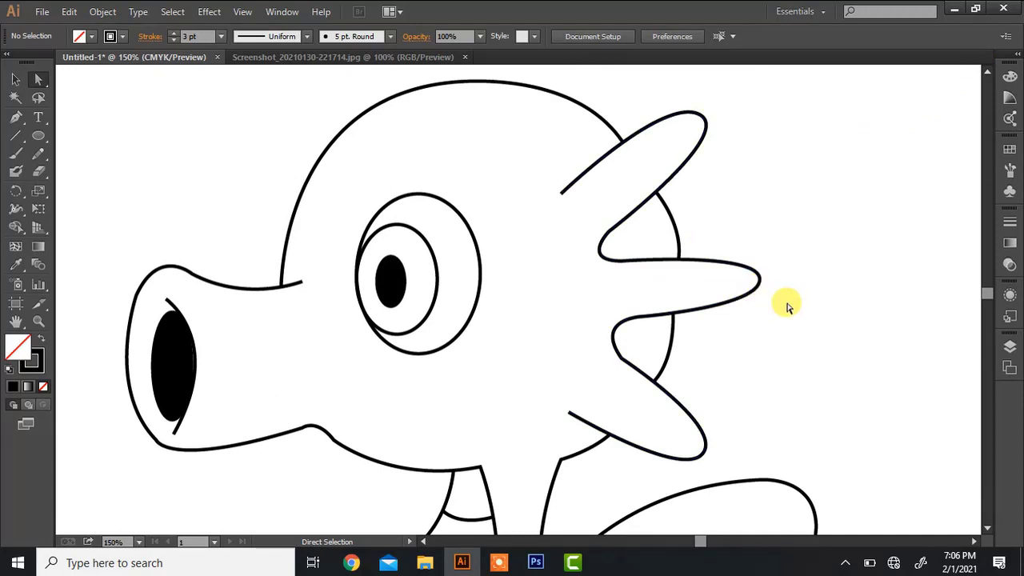
pyautogui.press('v')
pyautogui.click(167, 310)
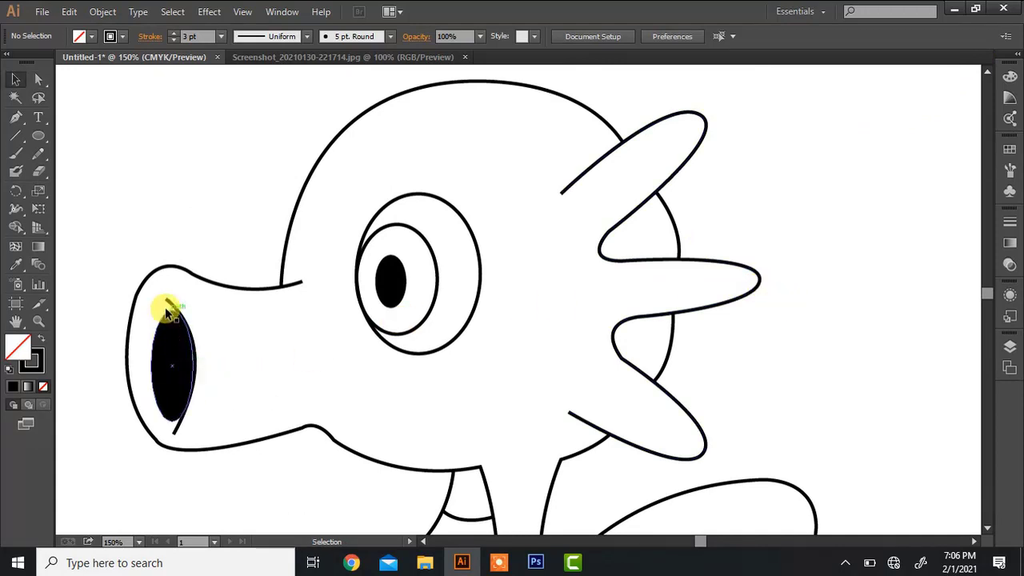
pyautogui.click(175, 312)
pyautogui.click(263, 402)
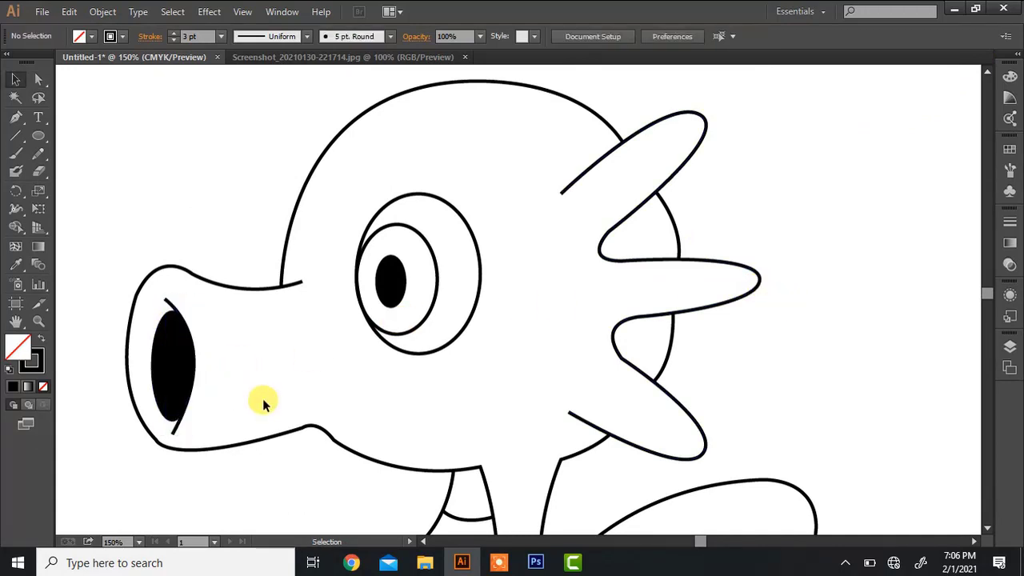
# Widen the whole seahorse slightly and enlarge it a little toward the artboard's lower-right corner
pyautogui.click(986, 529)
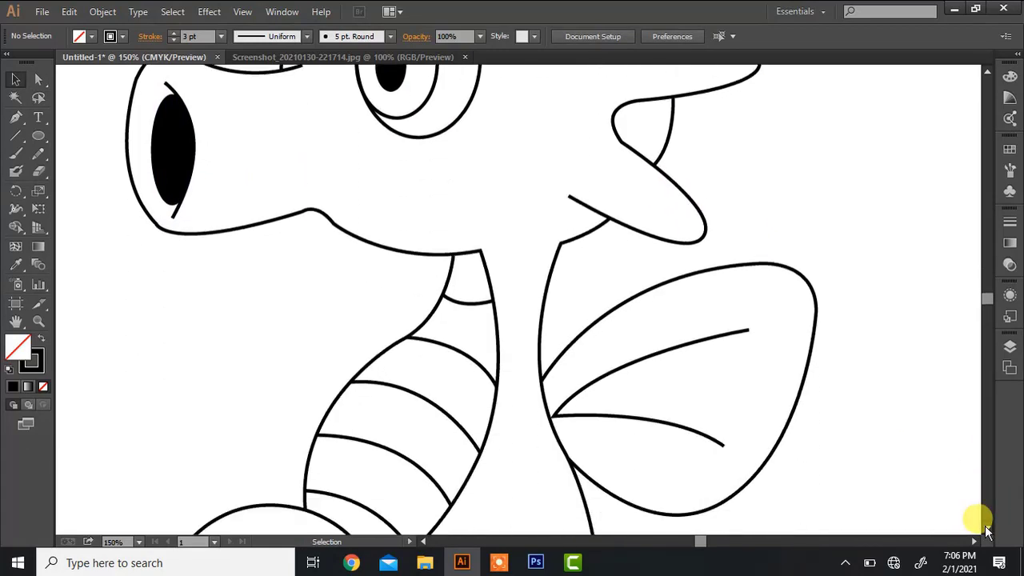
pyautogui.hotkey('ctrl', '-')
pyautogui.hotkey('ctrl', '-')
pyautogui.hotkey('ctrl', '-')
pyautogui.hotkey('ctrl', '-')
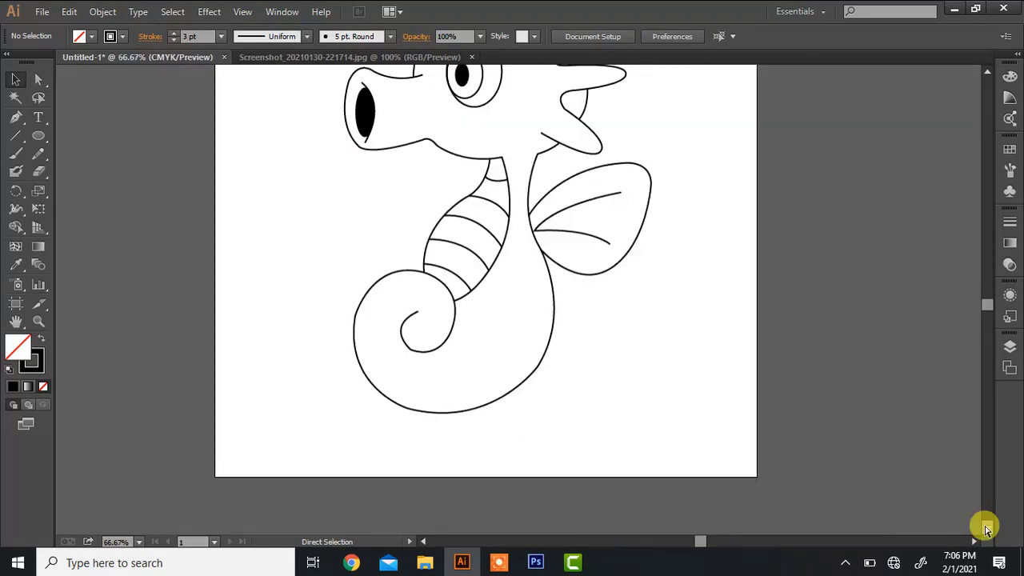
pyautogui.hotkey('ctrl', '+')
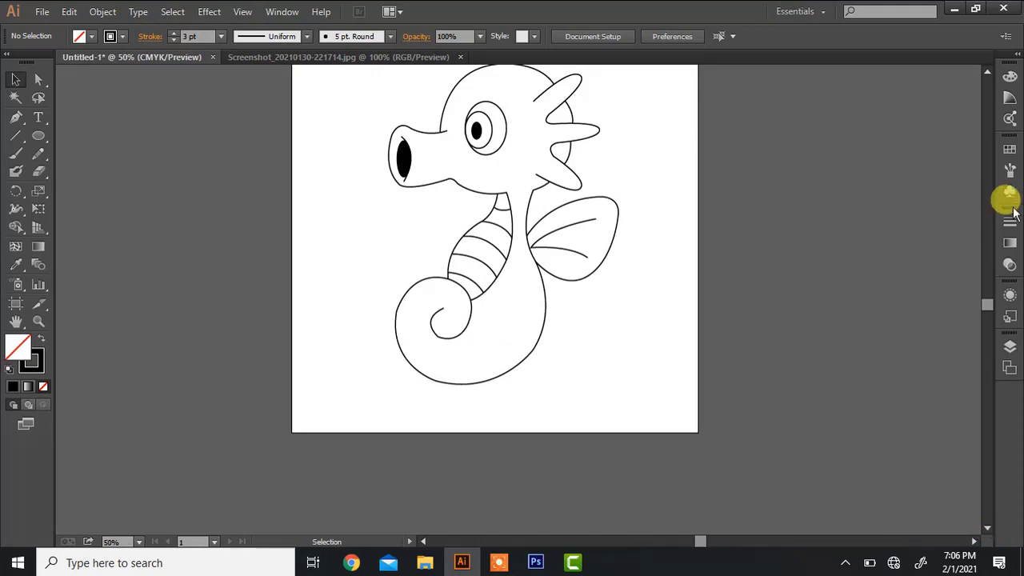
pyautogui.click(987, 72)
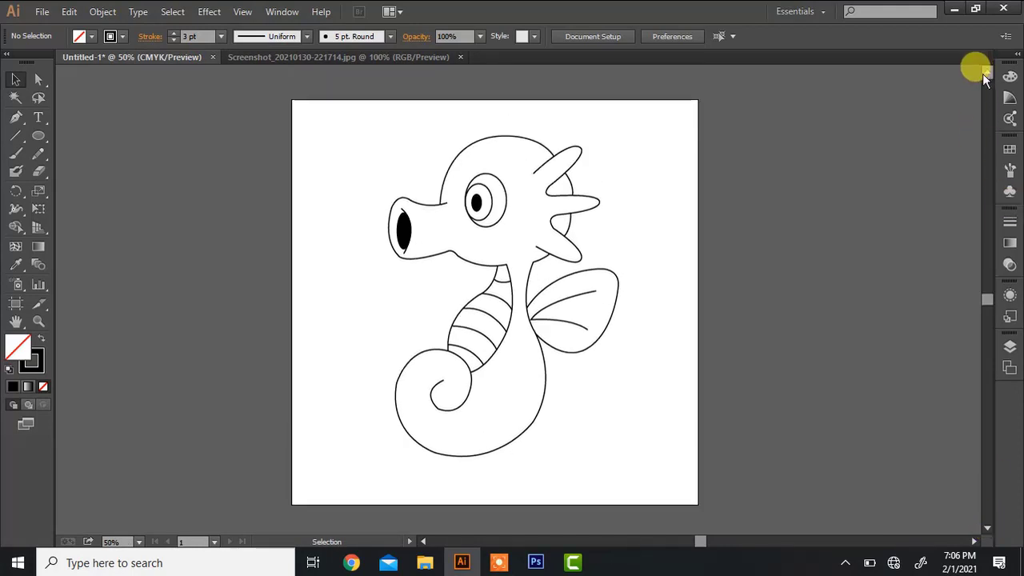
pyautogui.moveTo(330, 118); pyautogui.dragTo(603, 475)
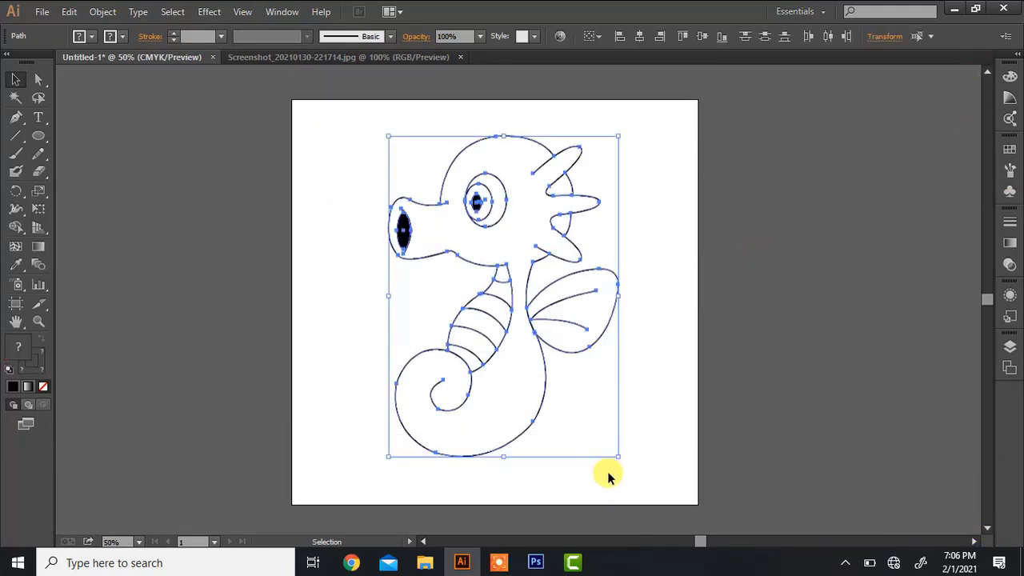
pyautogui.moveTo(619, 296); pyautogui.dragTo(628, 294)
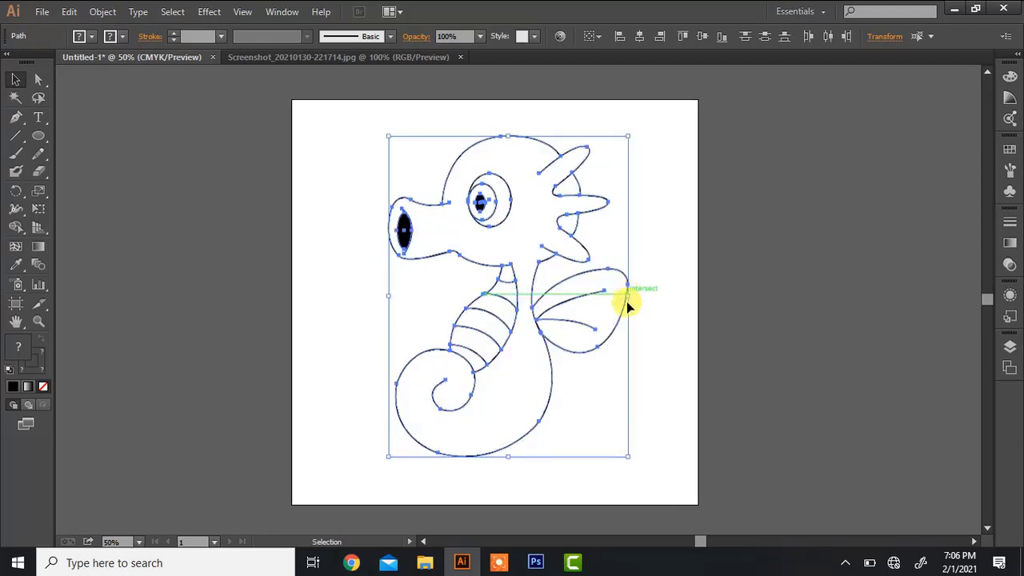
pyautogui.moveTo(629, 456); pyautogui.dragTo(646, 456)
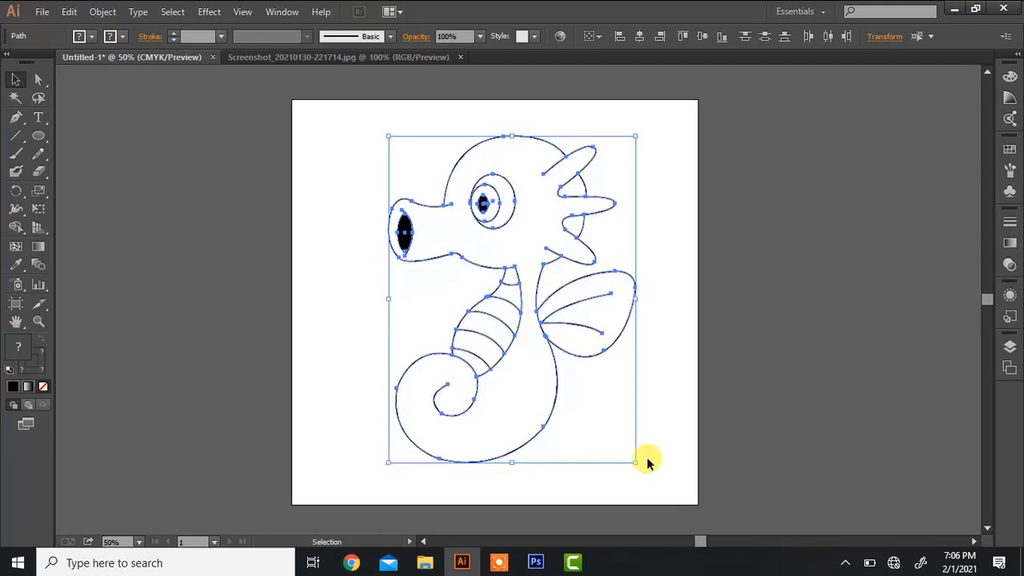
pyautogui.click(652, 451)
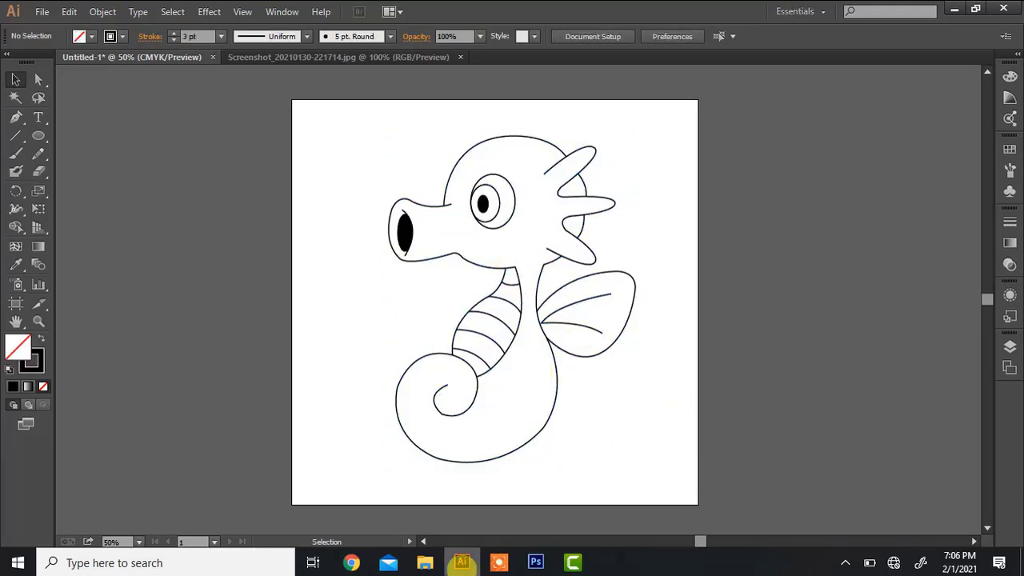
pyautogui.click(498, 562)
pyautogui.click(523, 539)
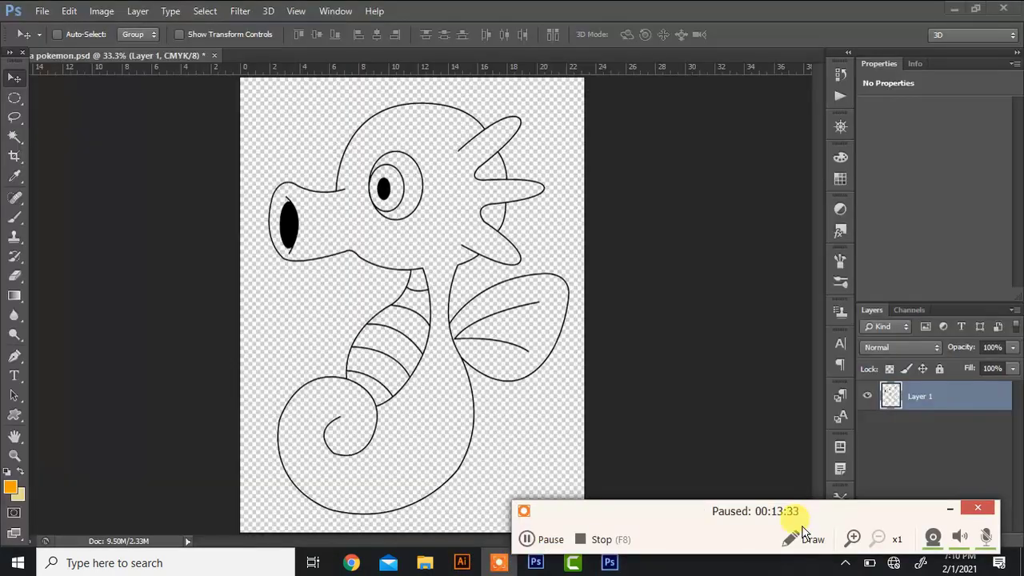
pyautogui.click(949, 507)
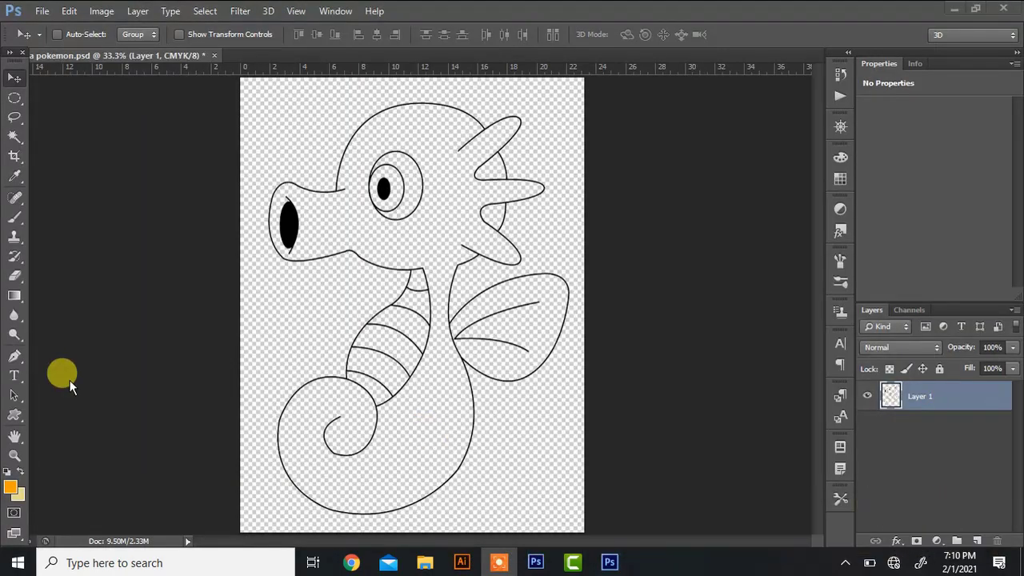
# In Photoshop, select the seahorse's connected head, body and tail area with the Magic Wand and fill it with light sky blue
pyautogui.click(14, 134)
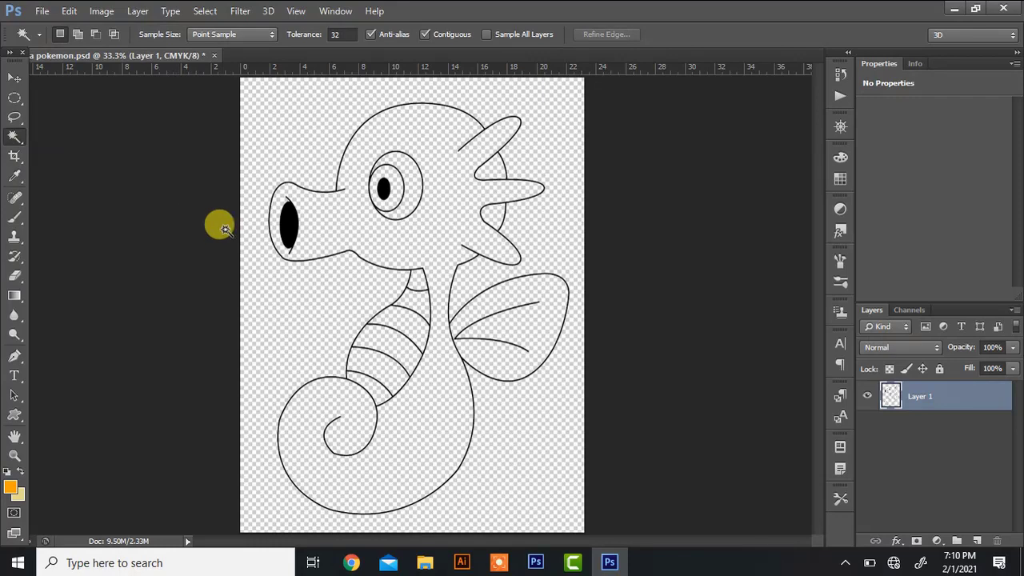
pyautogui.click(339, 235)
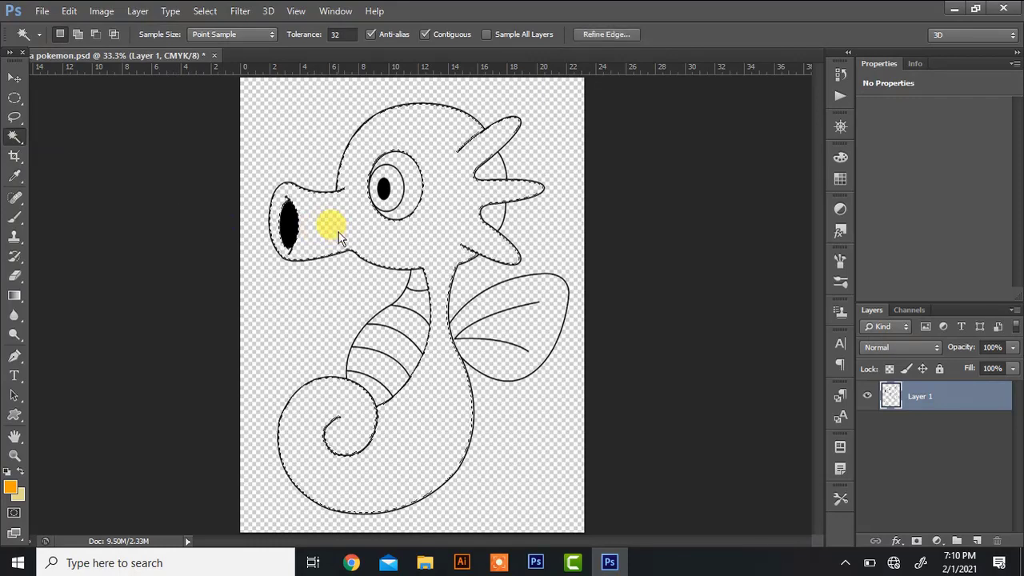
pyautogui.click(12, 488)
pyautogui.click(704, 243)
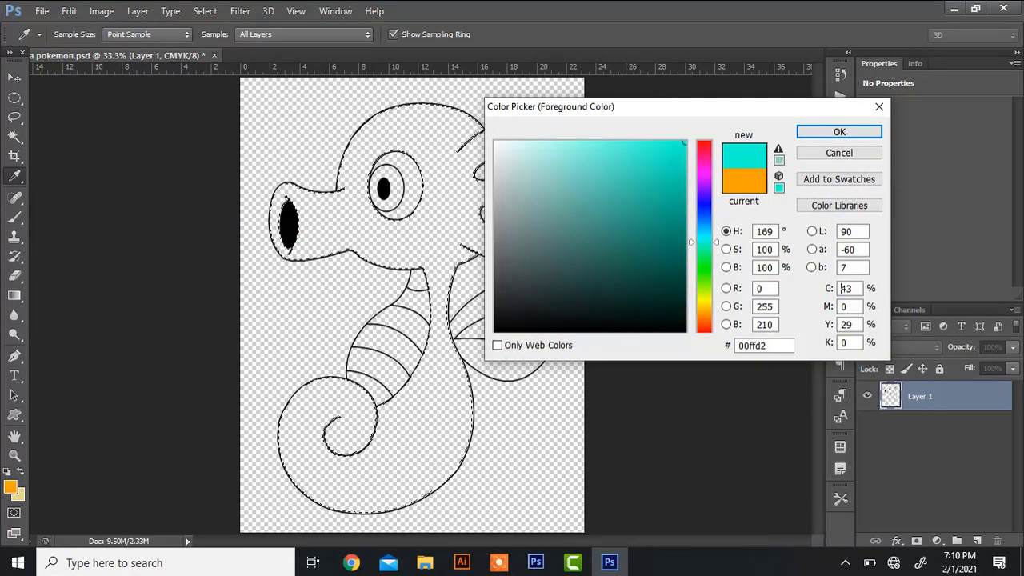
pyautogui.moveTo(674, 147); pyautogui.dragTo(582, 141)
pyautogui.click(704, 225)
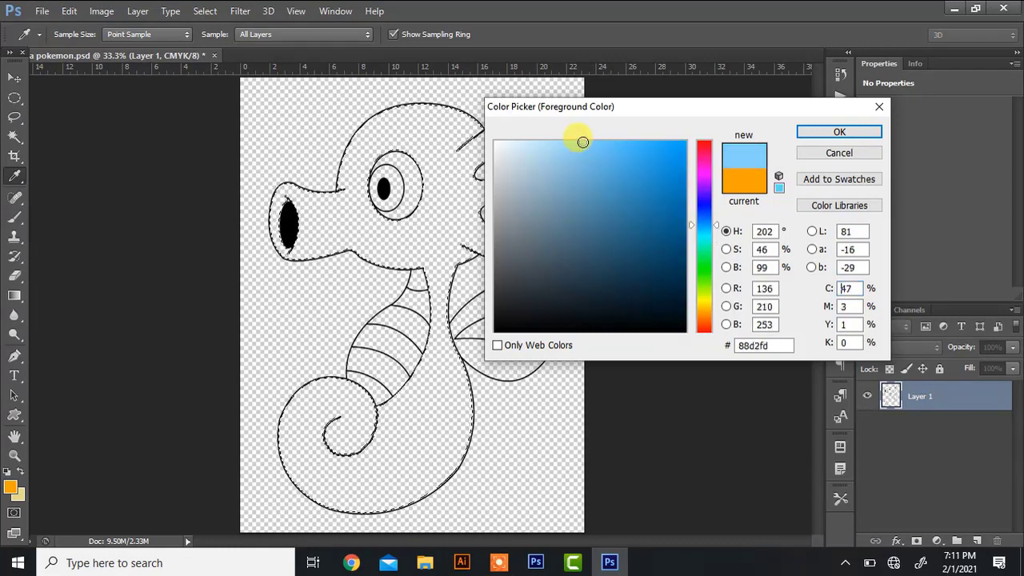
pyautogui.click(823, 129)
pyautogui.press('w')
pyautogui.hotkey('alt', 'BackSpace')
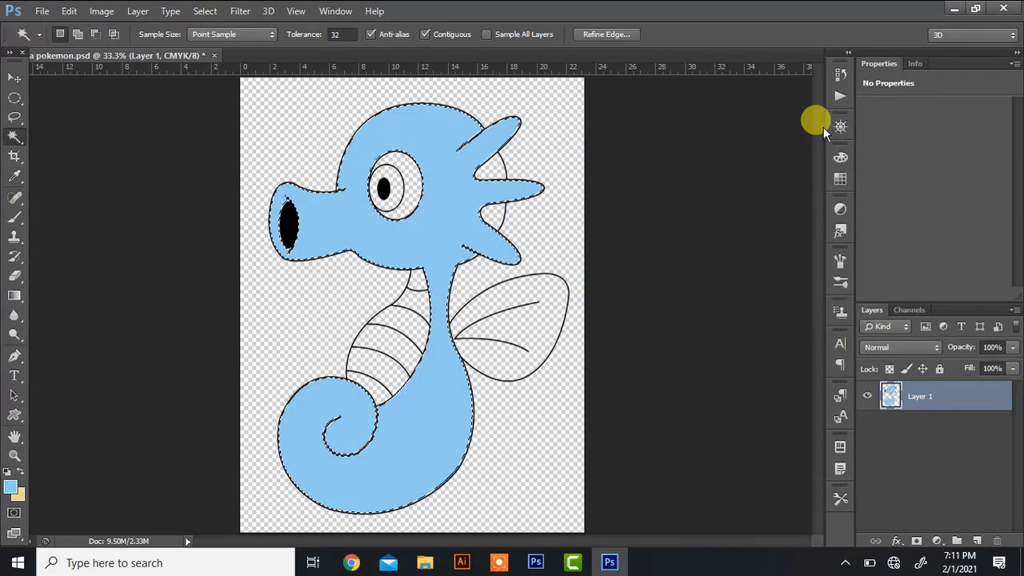
# Change the foreground color to periwinkle blue #80b9ff, refill the selected head, body and tail area, and deselect it
pyautogui.click(12, 486)
pyautogui.click(13, 487)
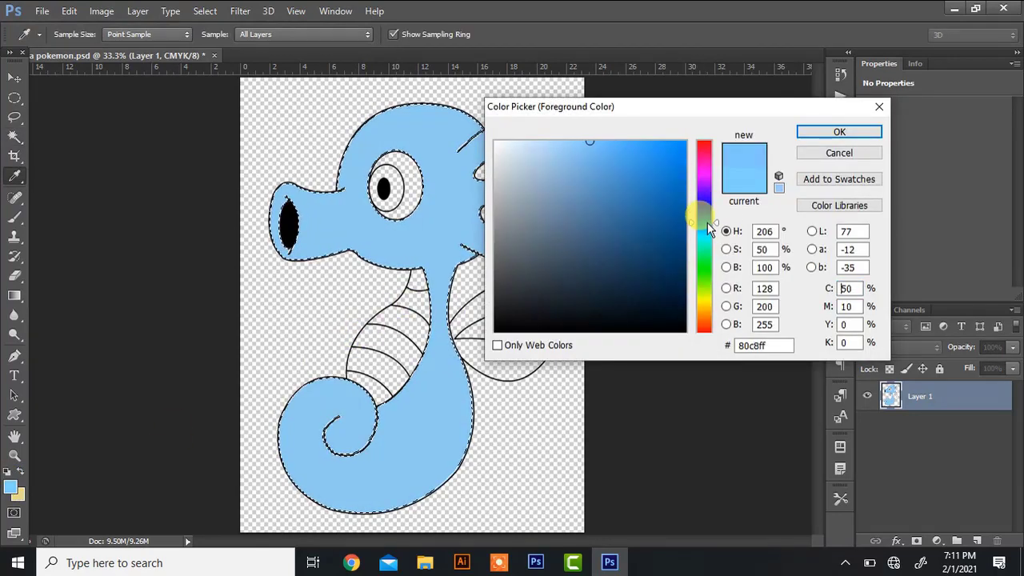
pyautogui.moveTo(708, 228); pyautogui.dragTo(808, 128)
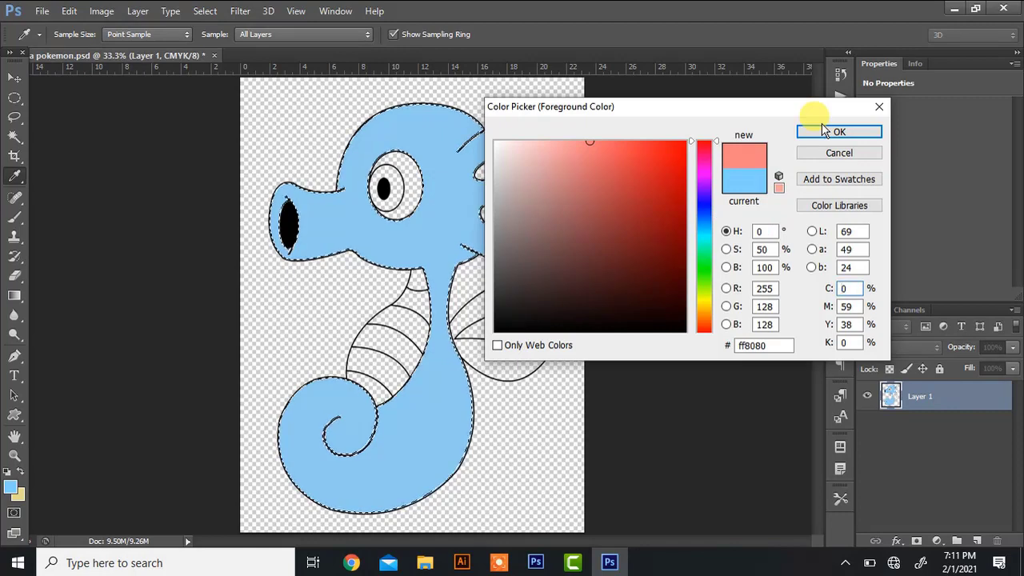
pyautogui.click(707, 230)
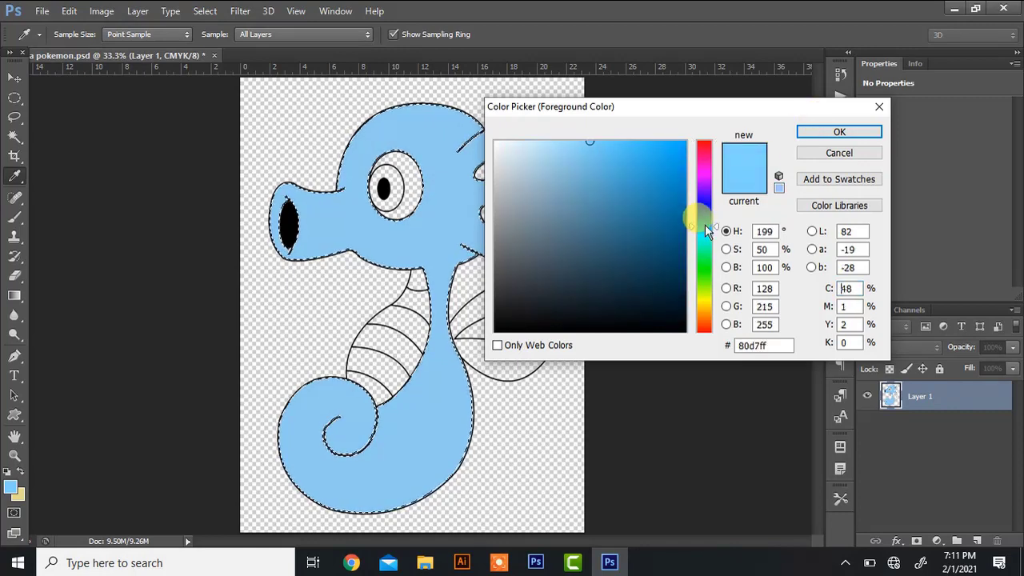
pyautogui.click(705, 218)
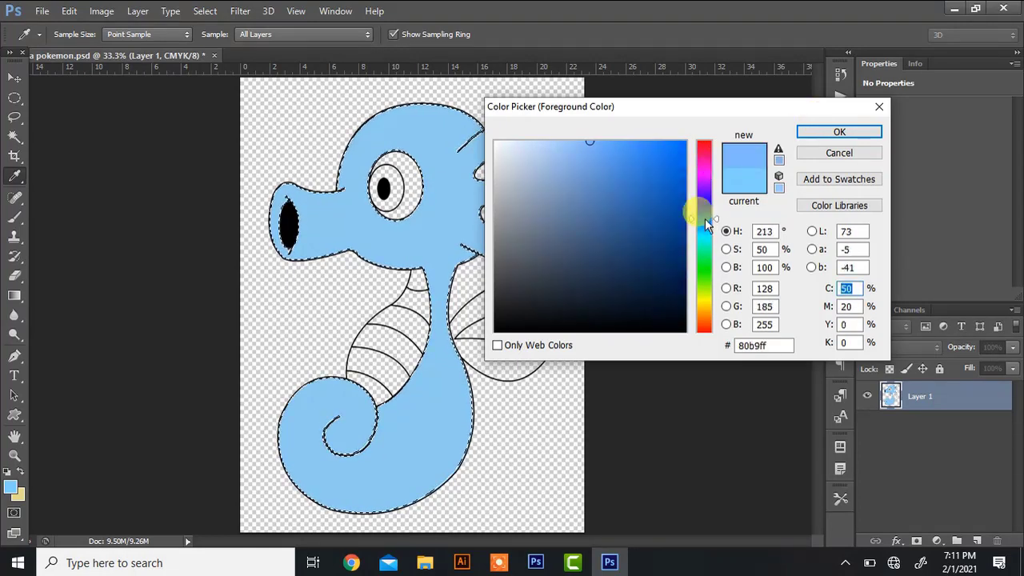
pyautogui.click(839, 132)
pyautogui.press('w')
pyautogui.hotkey('alt', 'BackSpace')
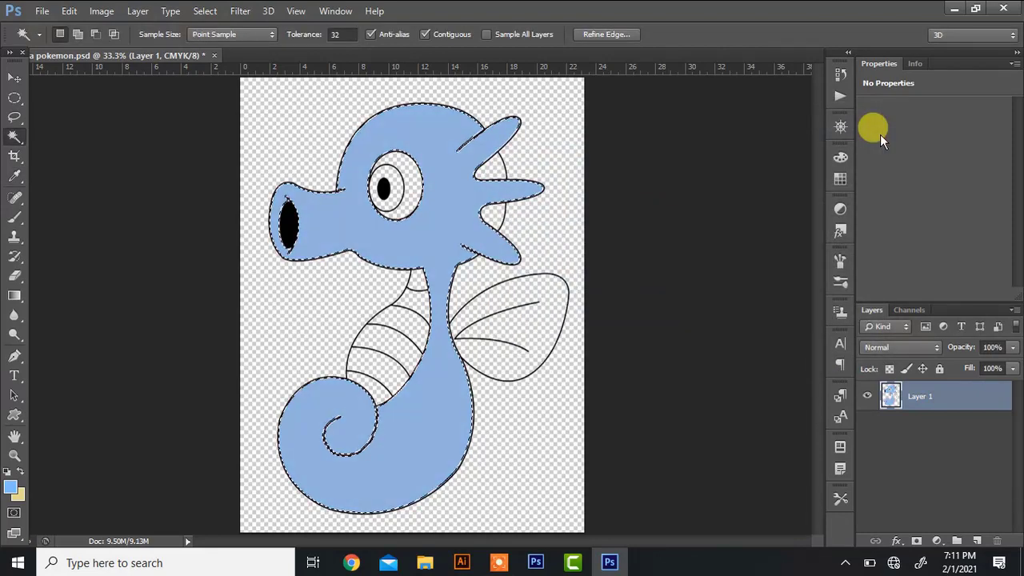
pyautogui.hotkey('ctrl', 'd')
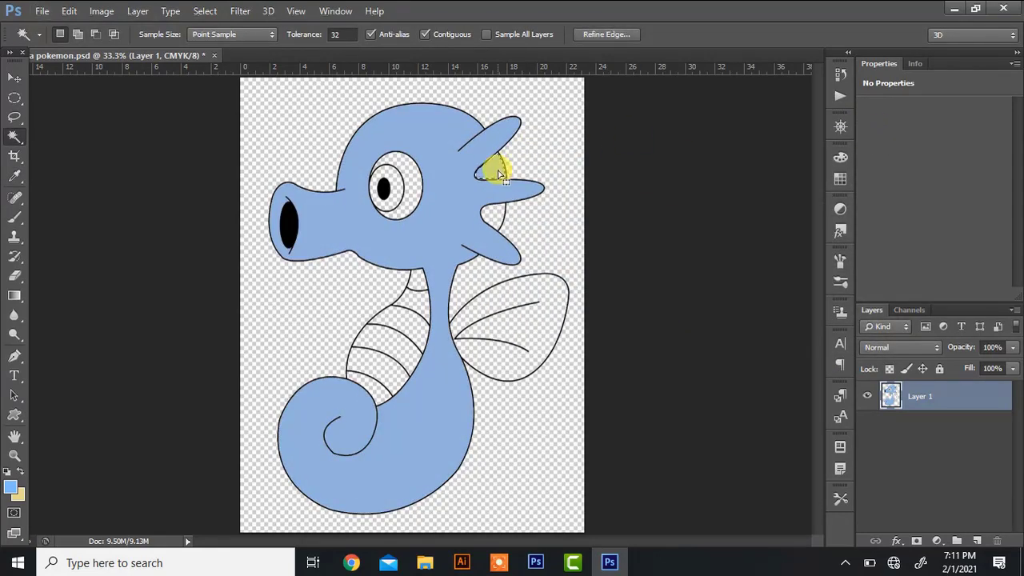
# Fill the gaps between the head spikes with the body's blue and the eye's outer area with white #ffffff
pyautogui.click(497, 174)
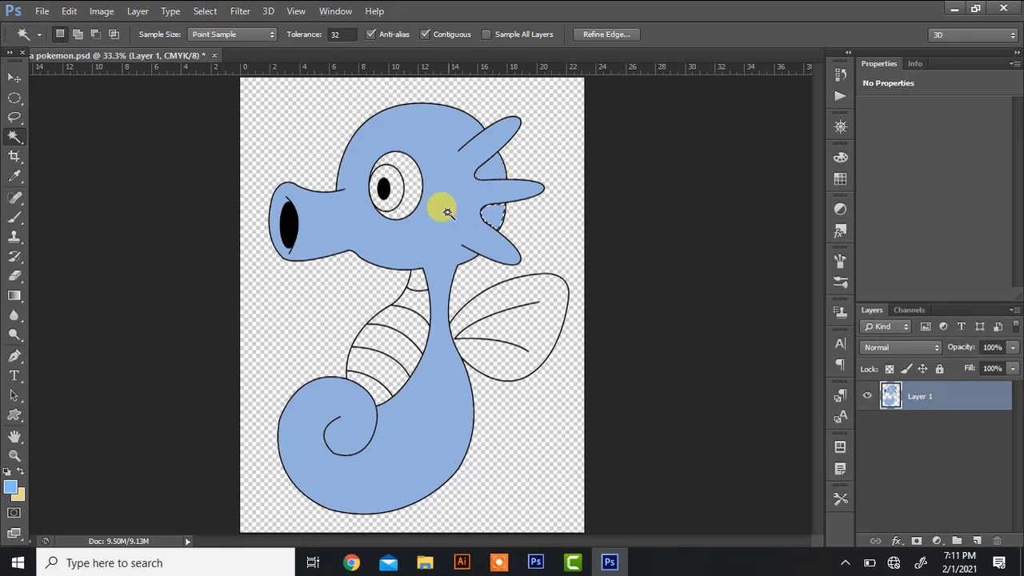
pyautogui.click(408, 184)
pyautogui.press('i')
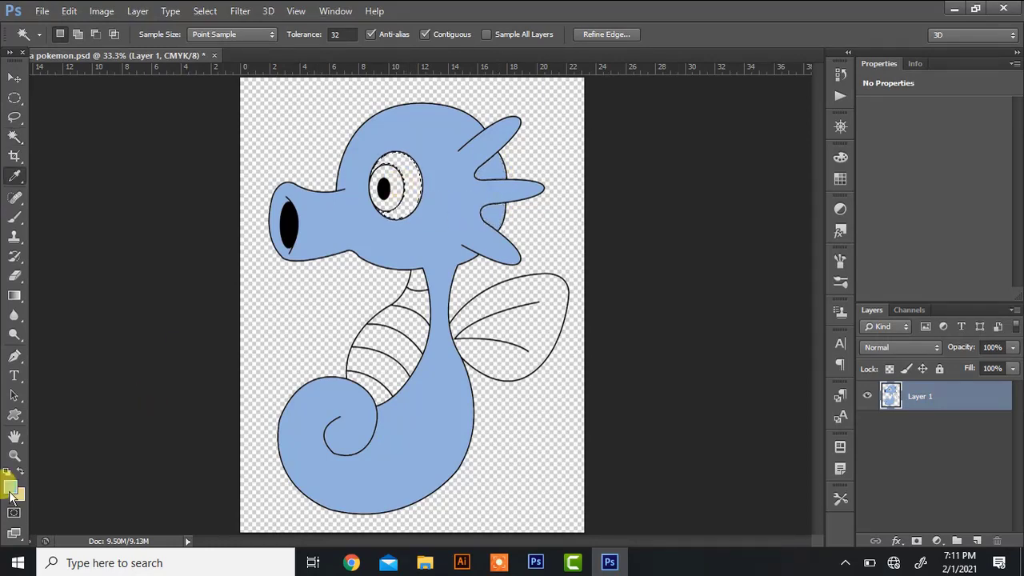
pyautogui.click(11, 486)
pyautogui.click(580, 229)
pyautogui.click(509, 144)
pyautogui.click(483, 135)
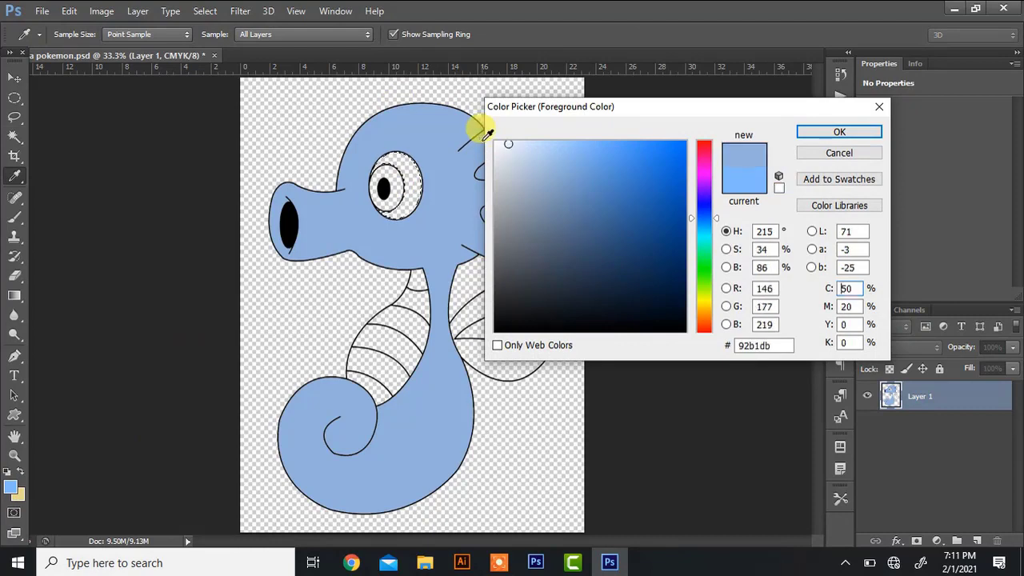
pyautogui.moveTo(518, 157); pyautogui.dragTo(484, 132)
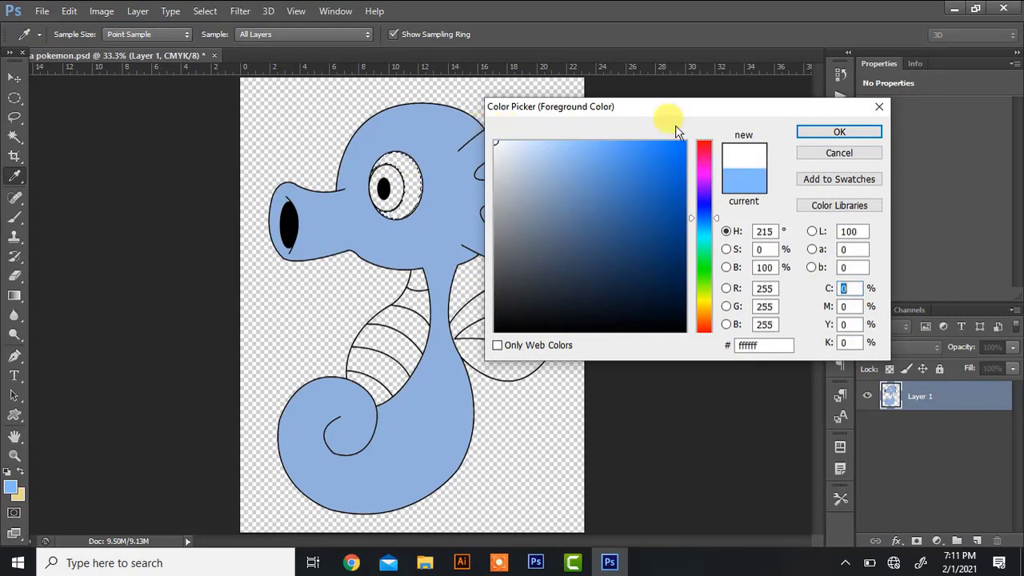
pyautogui.click(814, 128)
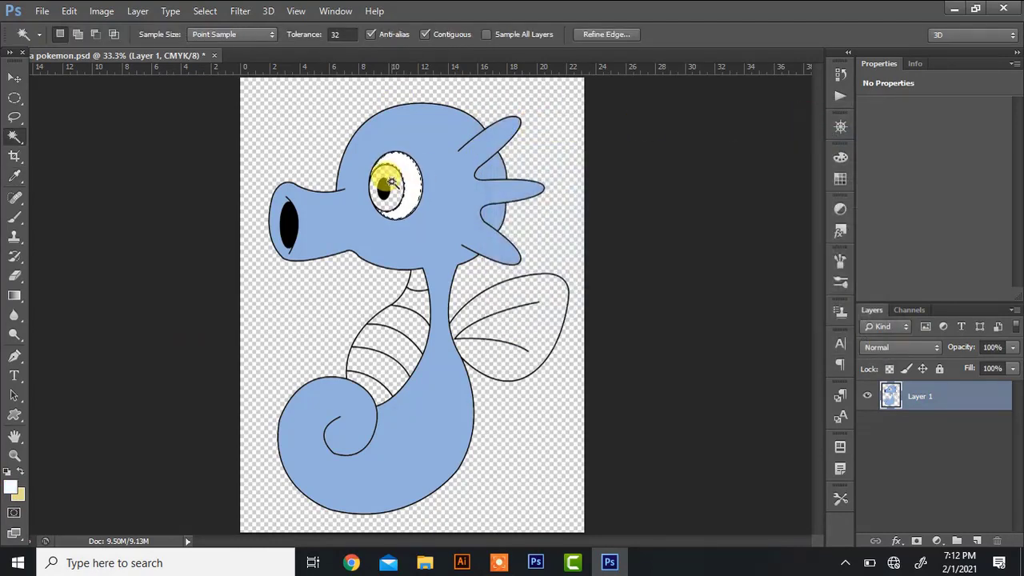
# Set the foreground color to red #f31c3f and fill the ring around the pupil with it
pyautogui.click(12, 485)
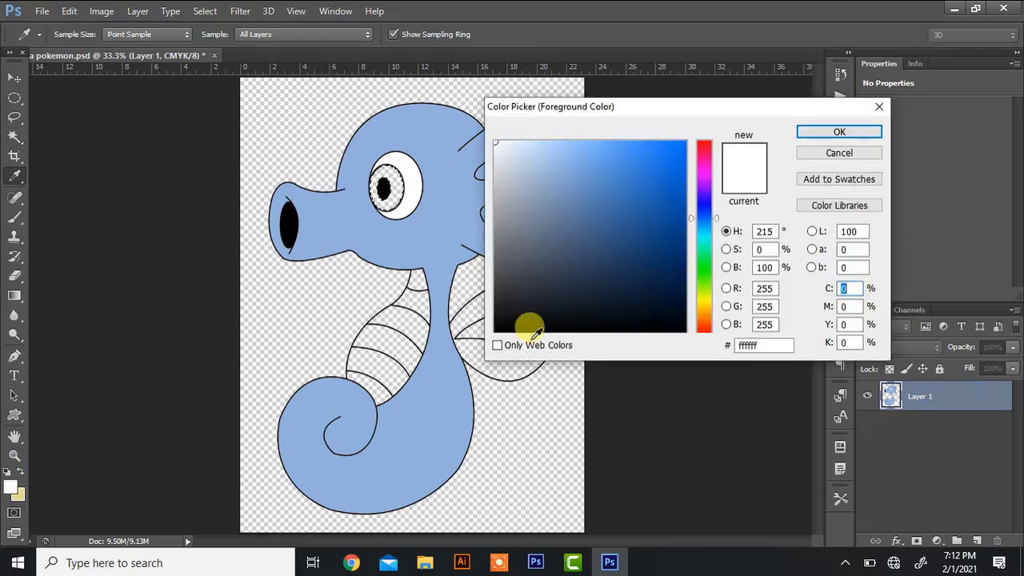
pyautogui.click(703, 147)
pyautogui.click(664, 150)
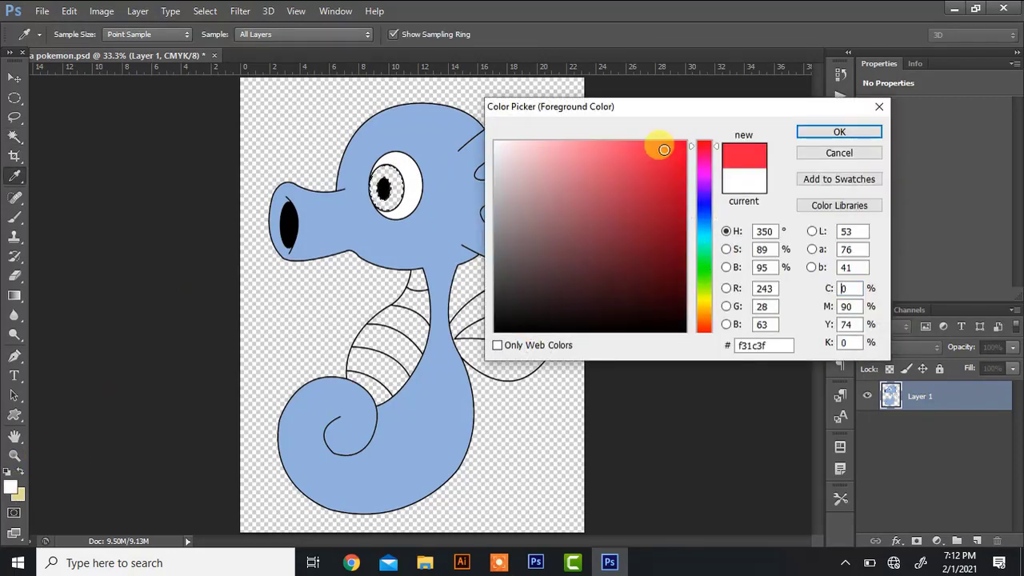
pyautogui.click(810, 130)
pyautogui.hotkey('alt', 'BackSpace')
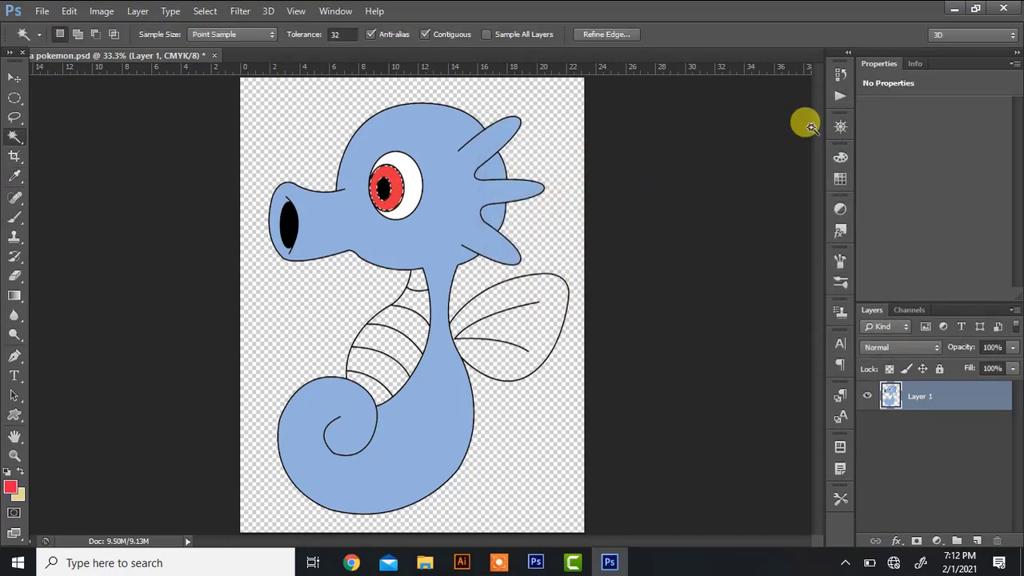
# Select the back fin with the Magic Wand and fill it with yellow #dde76a
pyautogui.click(517, 286)
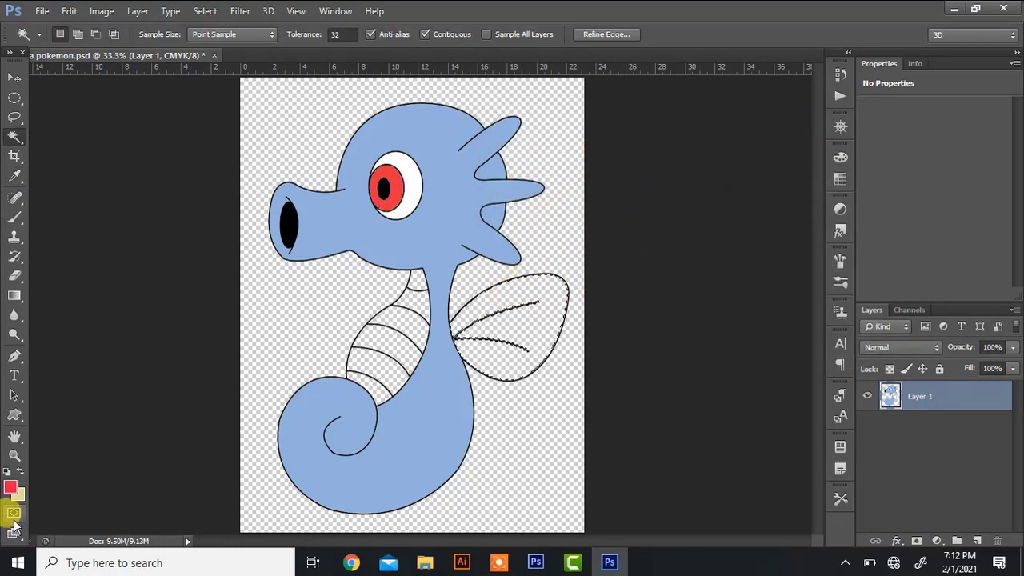
pyautogui.click(11, 485)
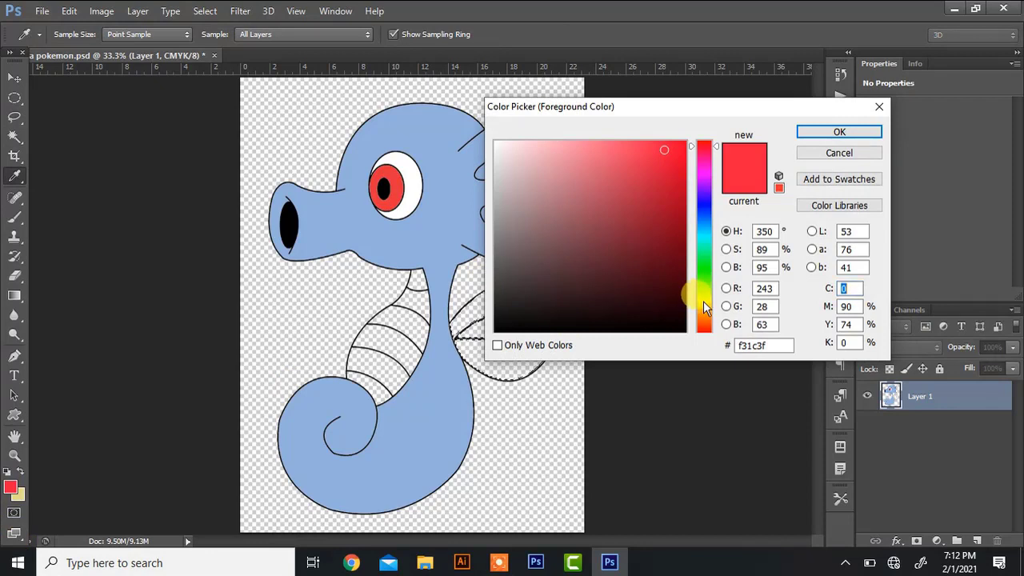
pyautogui.moveTo(703, 301)
pyautogui.mouseDown()
pyautogui.moveTo(694, 277)
pyautogui.moveTo(691, 297)
pyautogui.mouseUp()
pyautogui.click(593, 152)
pyautogui.moveTo(593, 152)
pyautogui.mouseDown()
pyautogui.moveTo(589, 144)
pyautogui.moveTo(661, 144)
pyautogui.moveTo(595, 146)
pyautogui.moveTo(622, 147)
pyautogui.mouseUp()
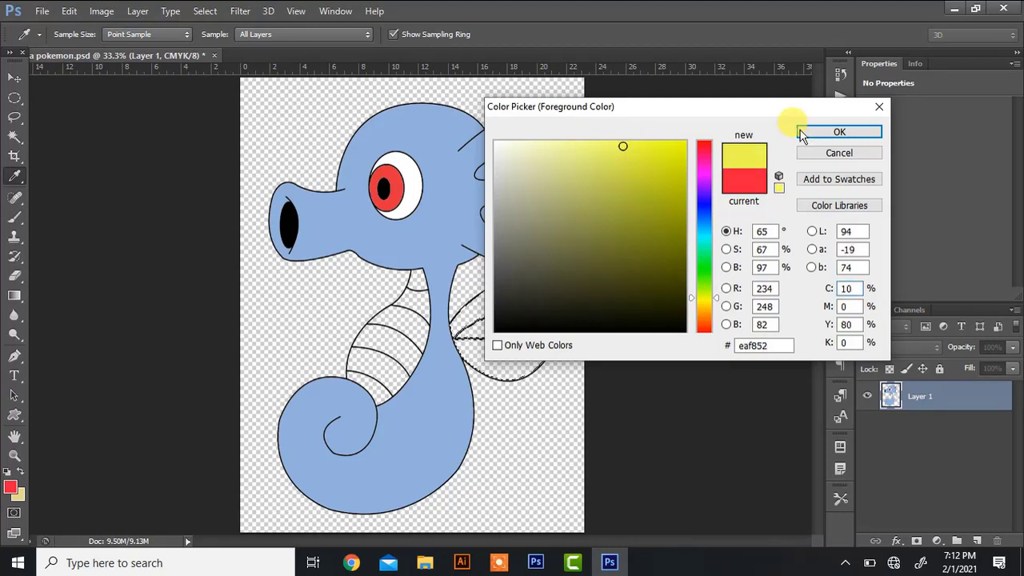
pyautogui.click(589, 148)
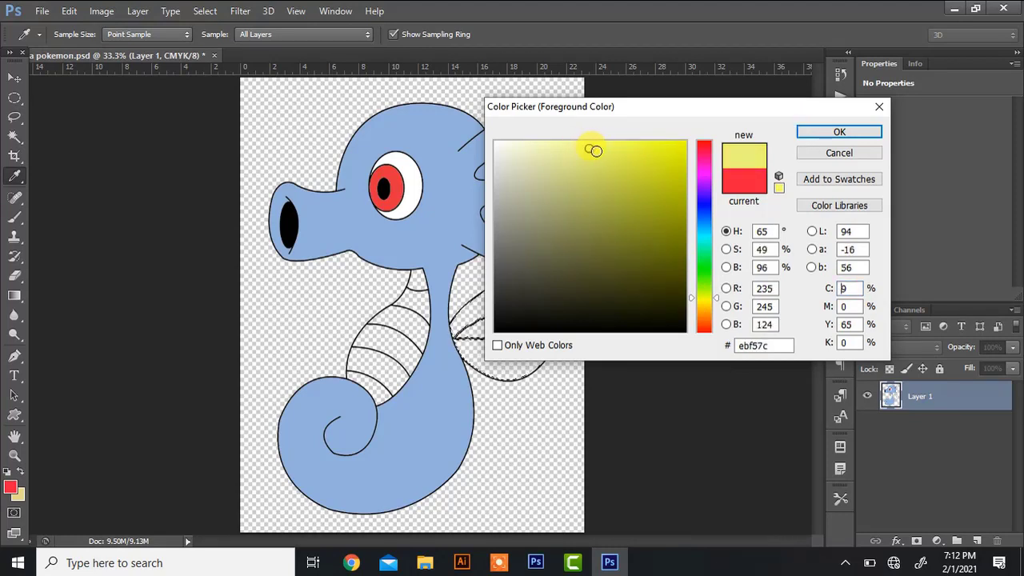
pyautogui.click(598, 157)
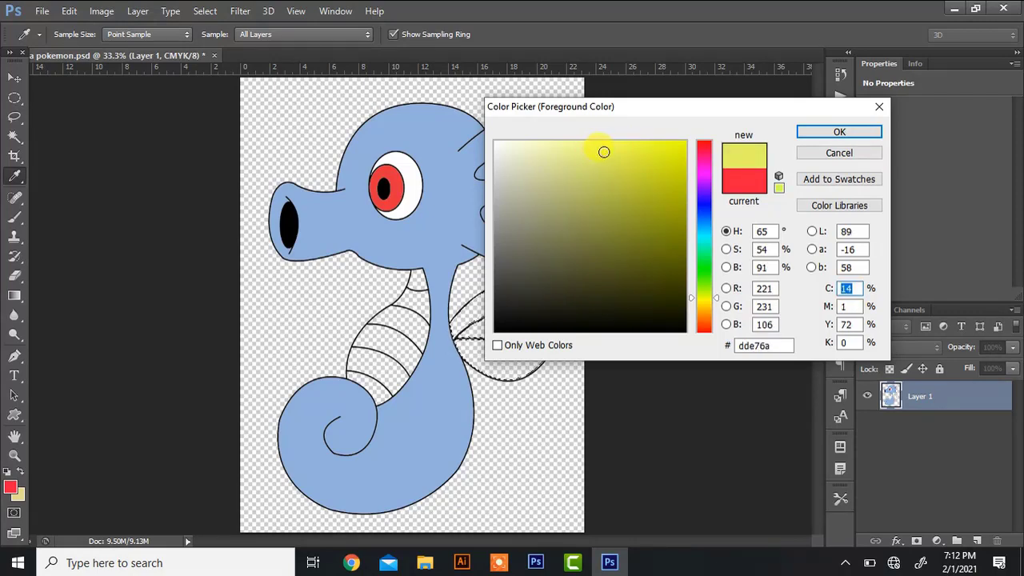
pyautogui.click(801, 131)
pyautogui.hotkey('alt', 'BackSpace')
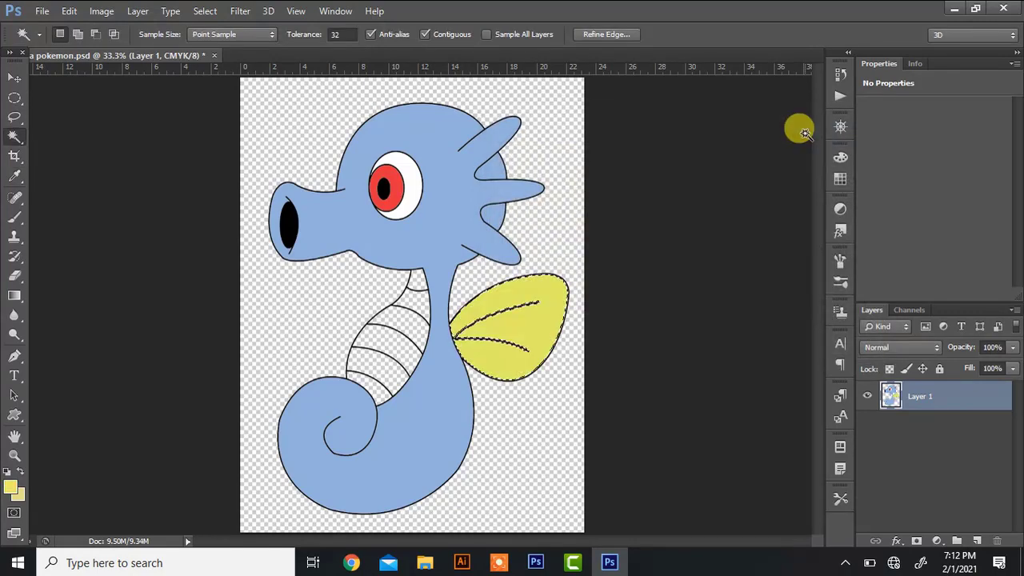
# Fill each belly segment from the neck down to the tail with the back fin's yellow, and deselect
pyautogui.click(406, 301)
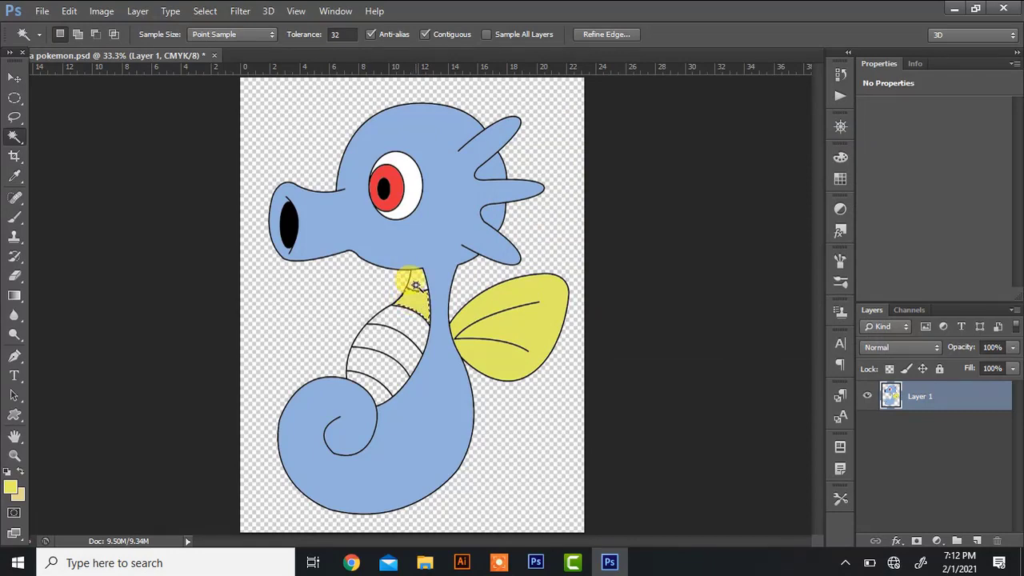
pyautogui.hotkey('alt', 'BackSpace')
pyautogui.hotkey('ctrl', 'd')
pyautogui.hotkey('alt', 'BackSpace')
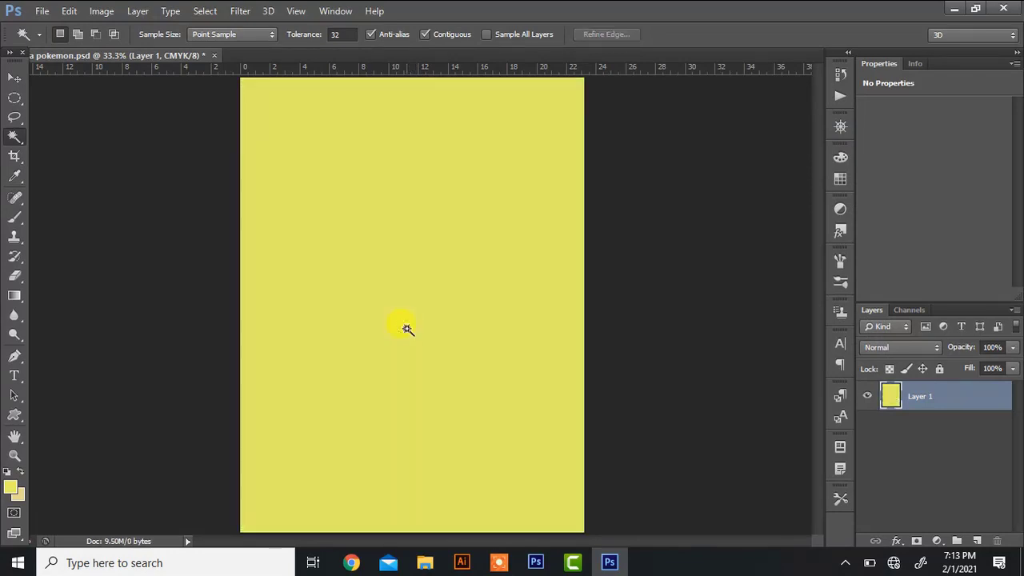
pyautogui.hotkey('ctrl', 'z')
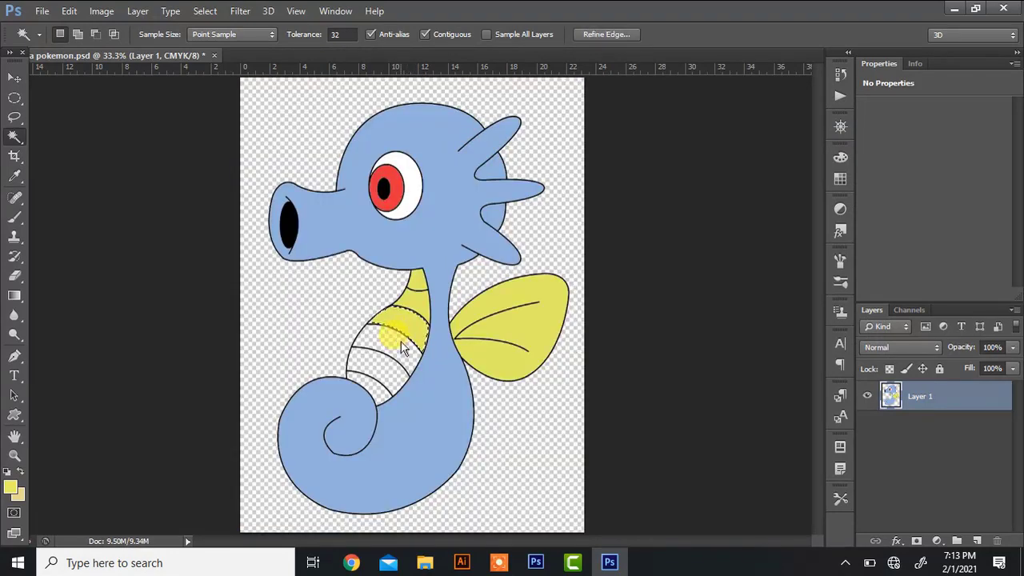
pyautogui.hotkey('alt', 'BackSpace')
pyautogui.click(405, 350)
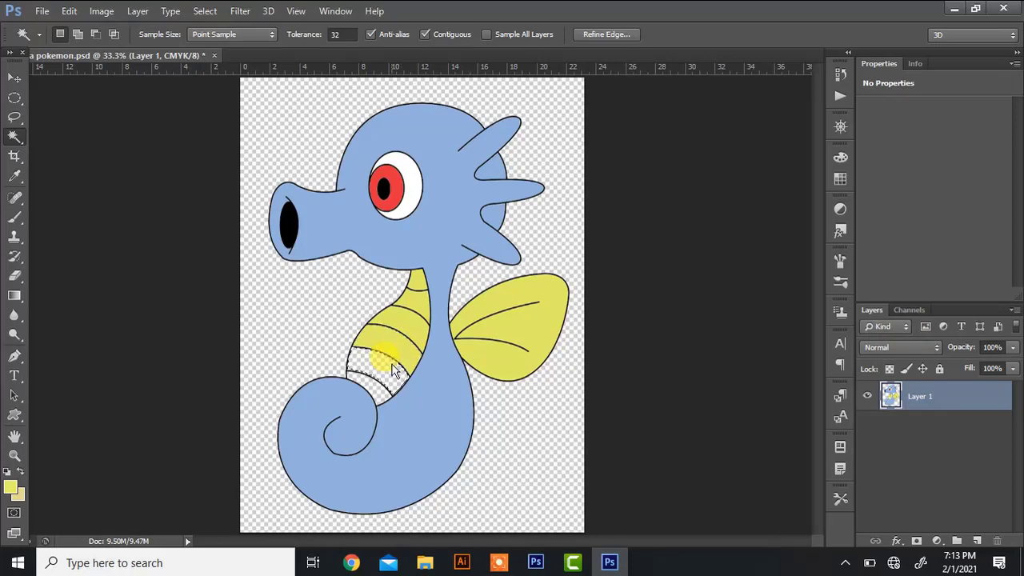
pyautogui.hotkey('alt', 'BackSpace')
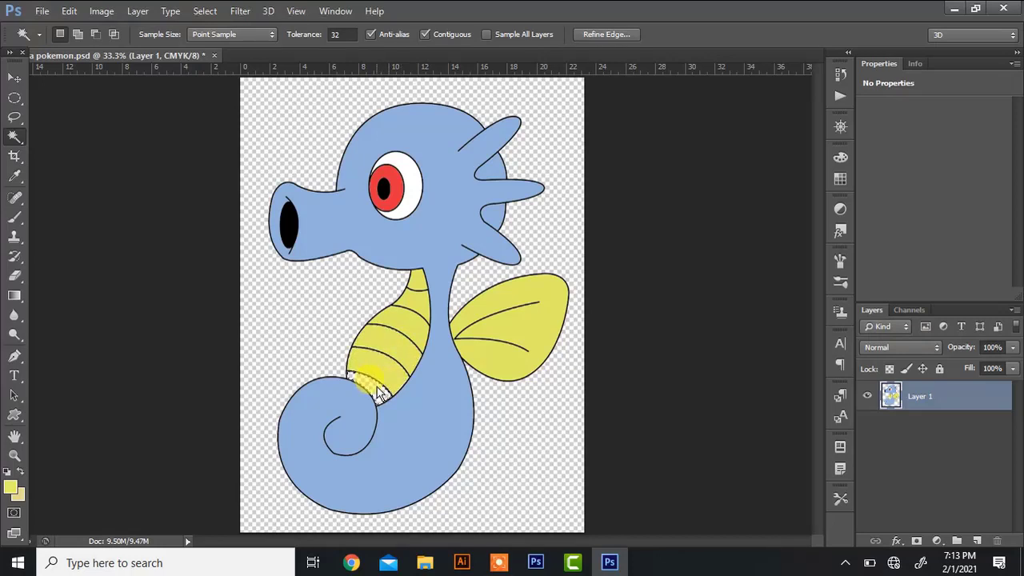
pyautogui.hotkey('ctrl', 'd')
# Add a black outside Stroke layer style of 2 px to the seahorse layer
pyautogui.click(15, 77)
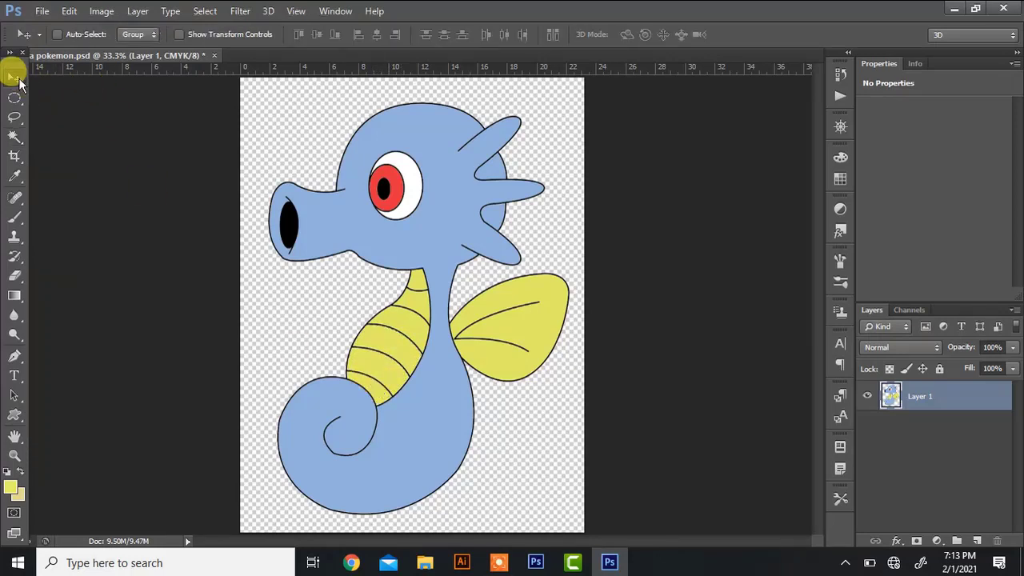
pyautogui.click(895, 536)
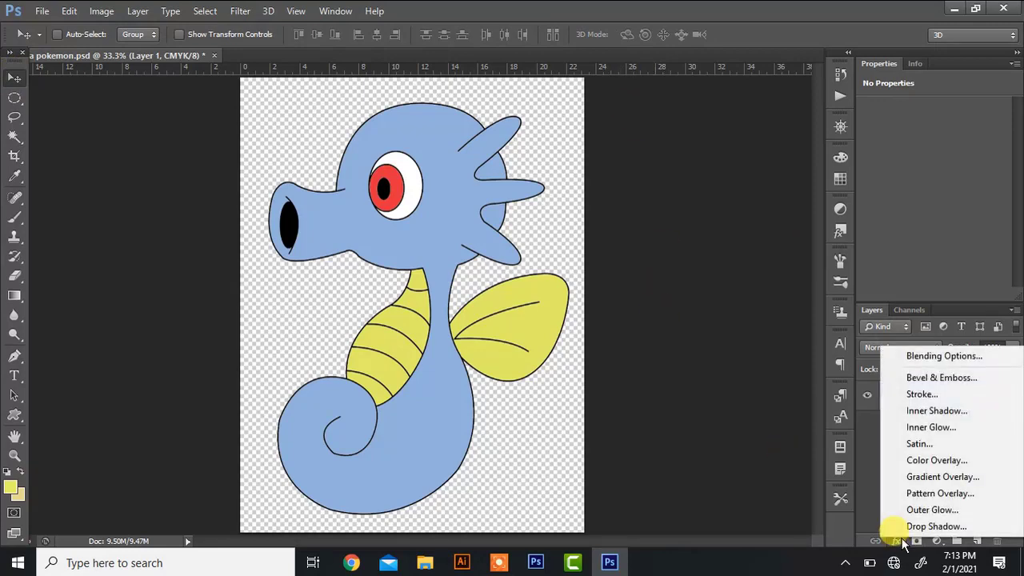
pyautogui.click(920, 393)
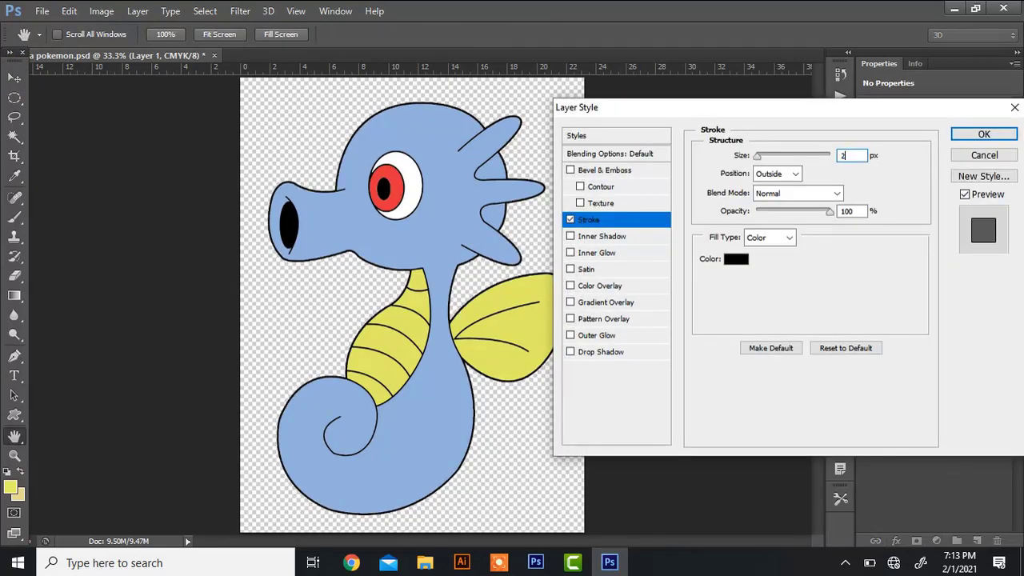
# Add a black Multiply Inner Shadow to the seahorse layer with distance 17 px and size 43 px, and apply the layer styles
pyautogui.click(603, 236)
pyautogui.click(859, 157)
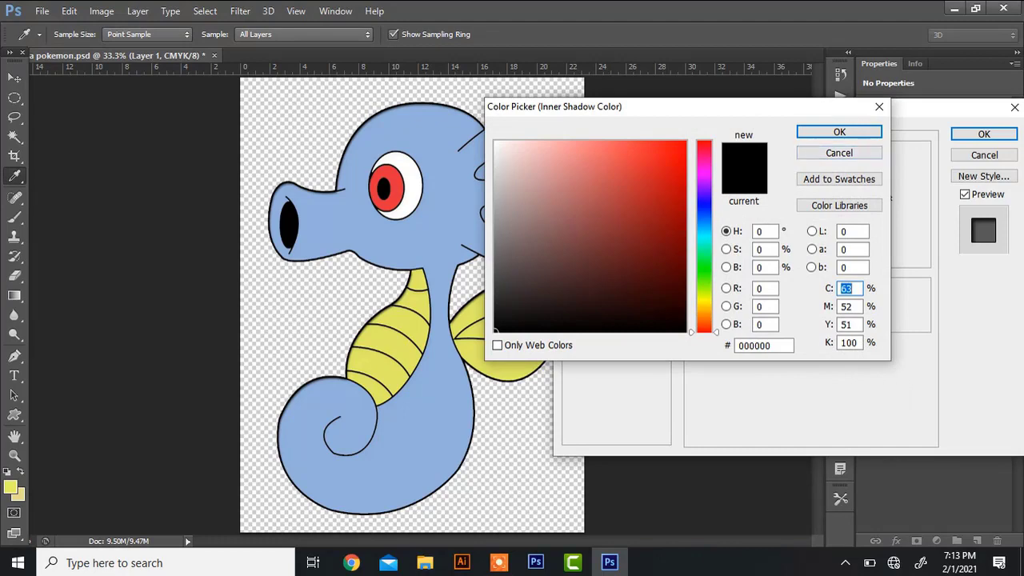
pyautogui.click(839, 151)
pyautogui.click(766, 254)
pyautogui.moveTo(769, 253); pyautogui.dragTo(774, 256)
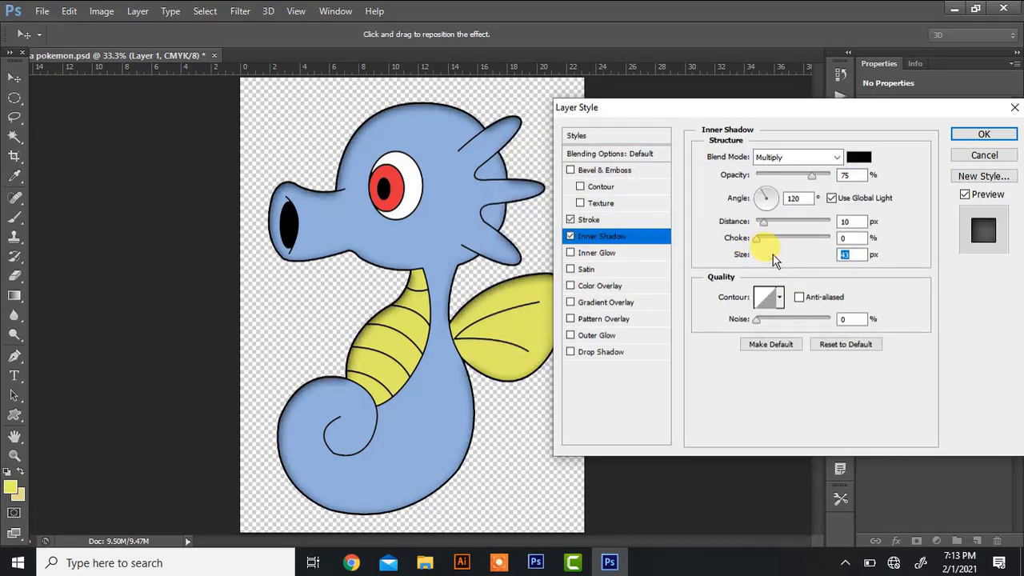
pyautogui.click(771, 223)
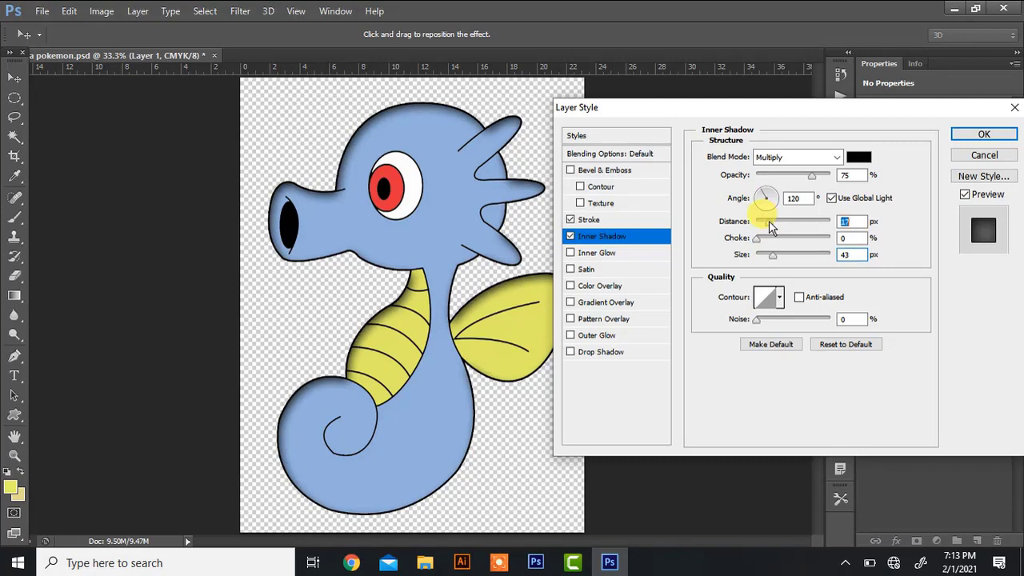
pyautogui.click(972, 134)
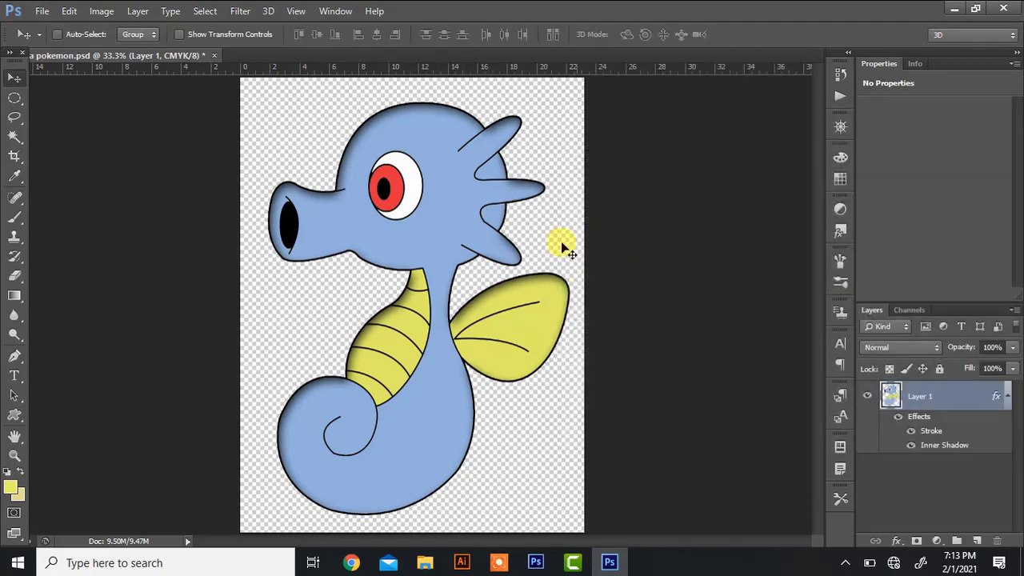
pyautogui.click(499, 563)
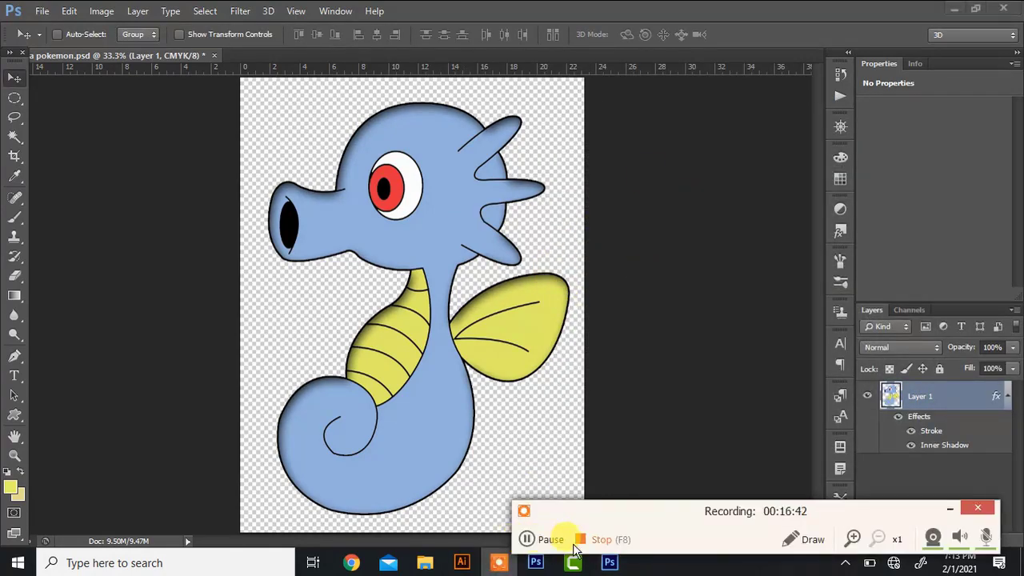